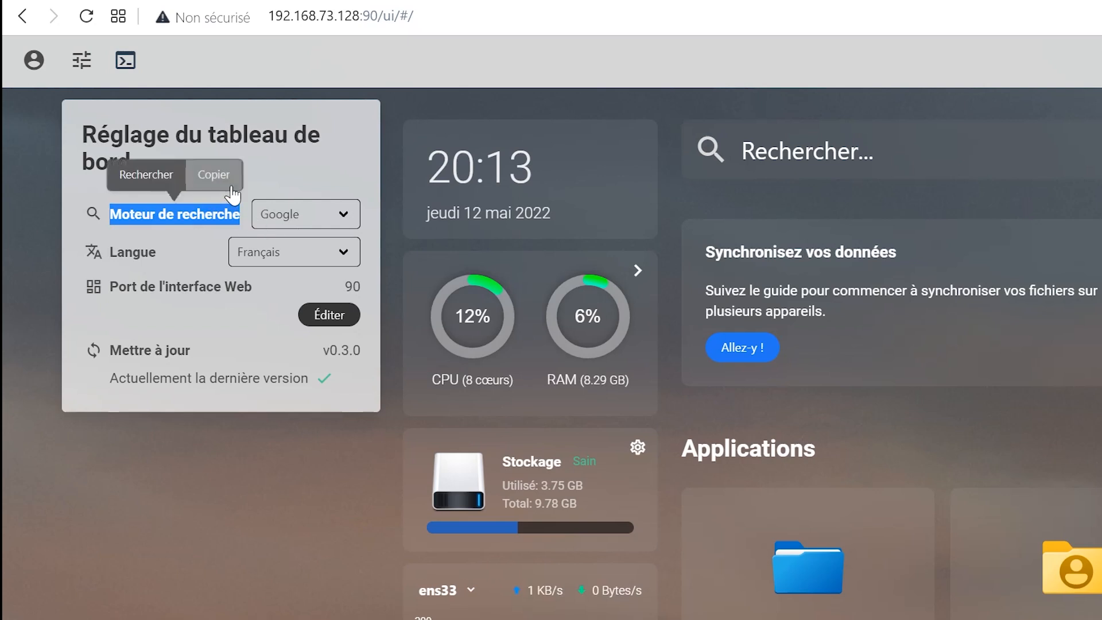
Review the search engine and language choices in the dashboard settings, keeping Google and Français.
{"action": "left_click", "coordinate": [227, 215]}
{"action": "left_click", "coordinate": [292, 221]}
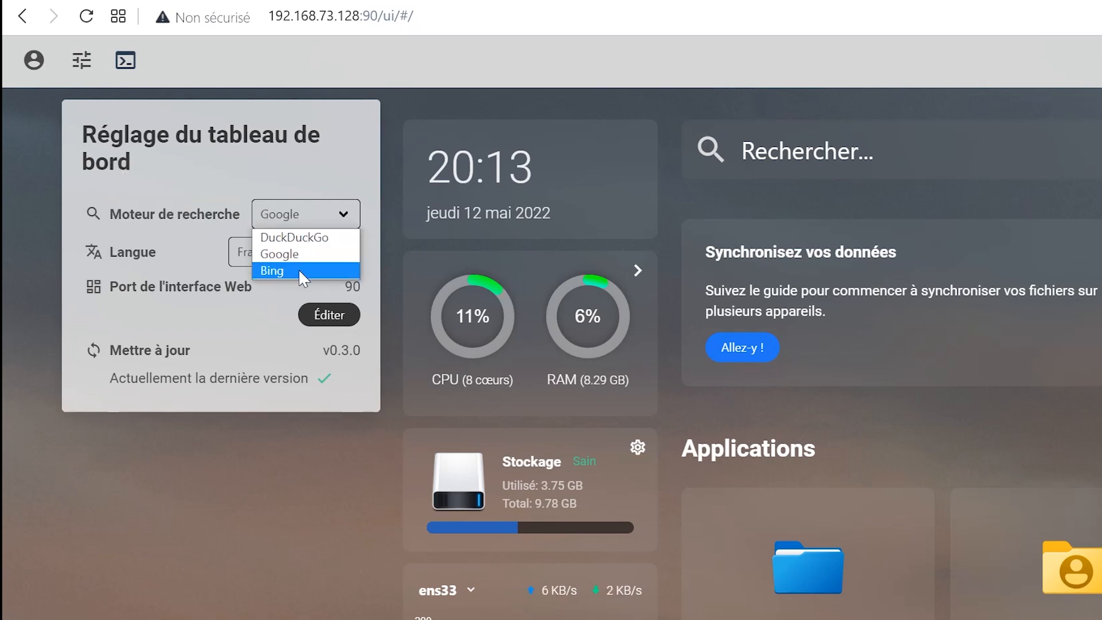
{"action": "left_click", "coordinate": [299, 256]}
{"action": "left_click", "coordinate": [246, 258]}
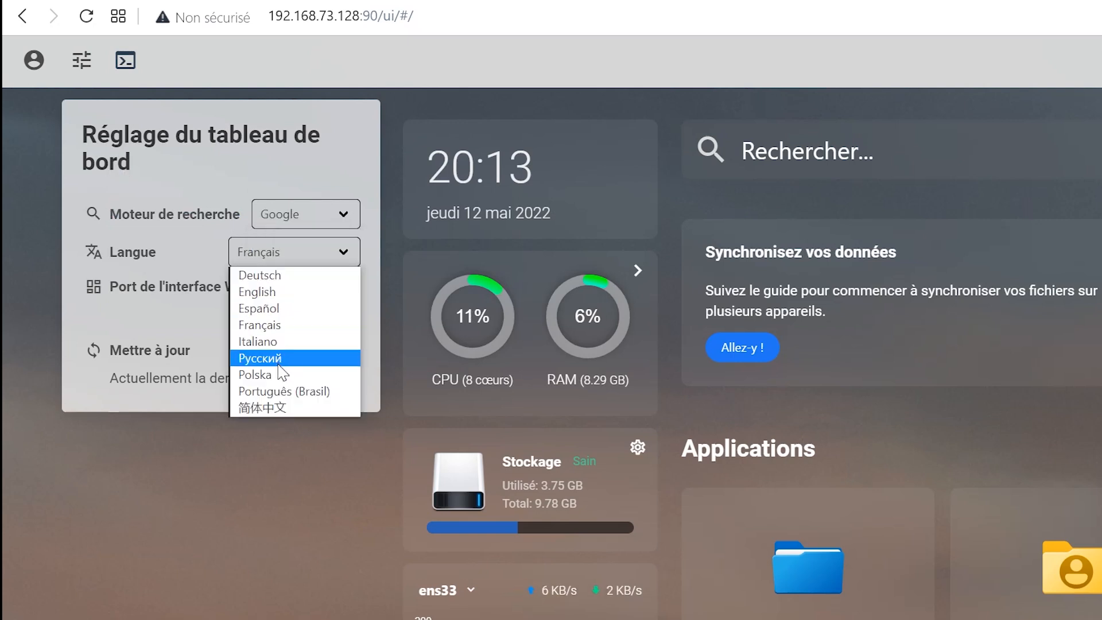
{"action": "left_click", "coordinate": [278, 256]}
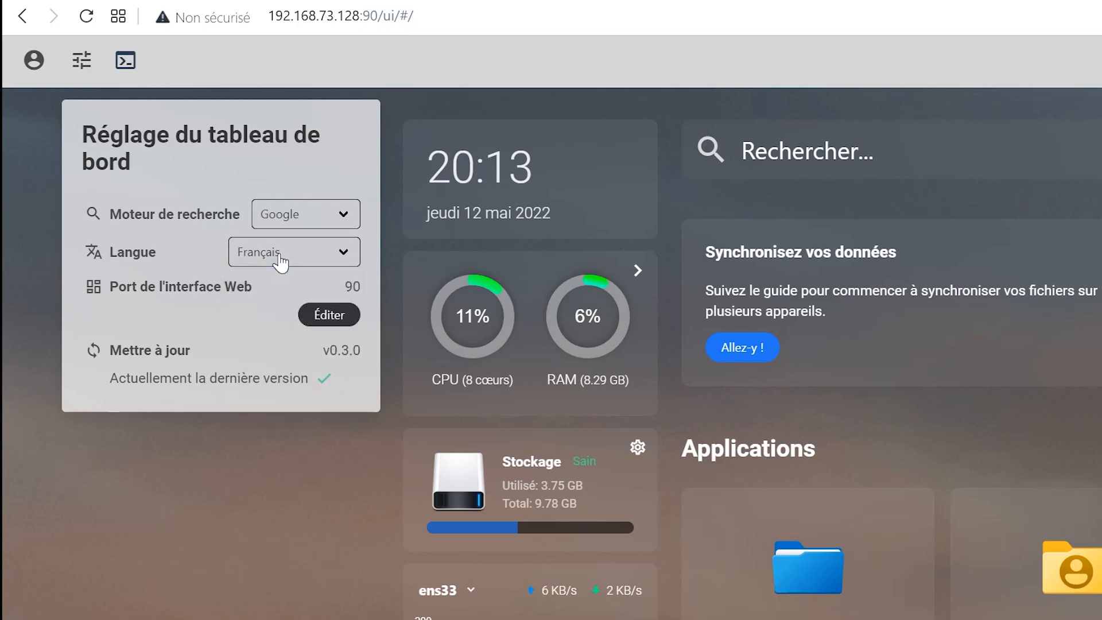
View the WebUI port editor without changing it, and check the update status in the dashboard settings.
{"action": "left_click", "coordinate": [328, 314]}
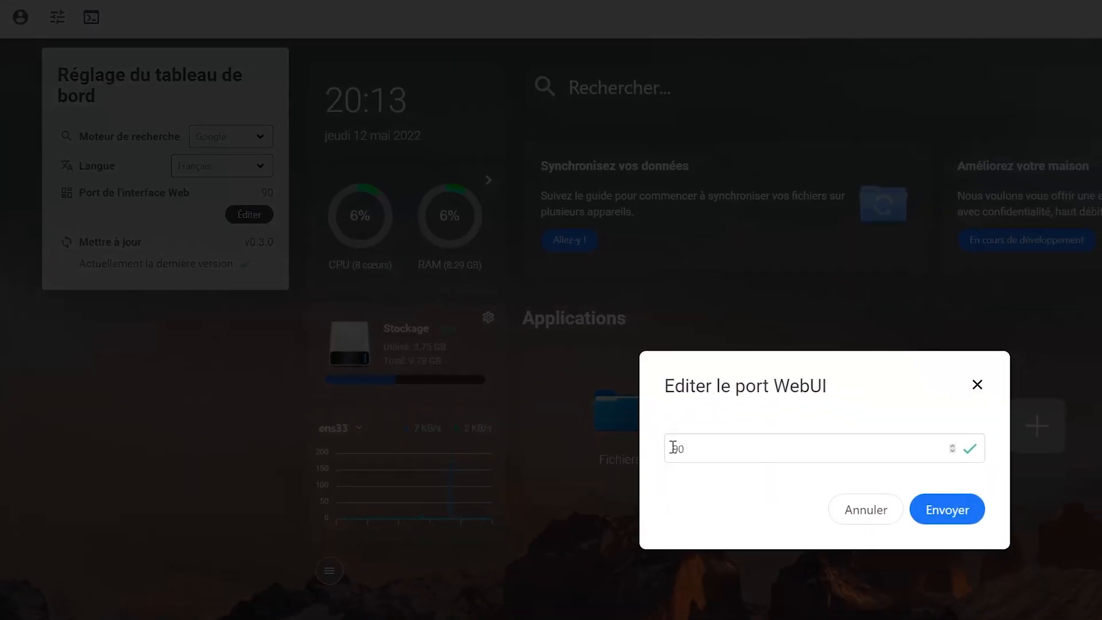
{"action": "left_click", "coordinate": [865, 510]}
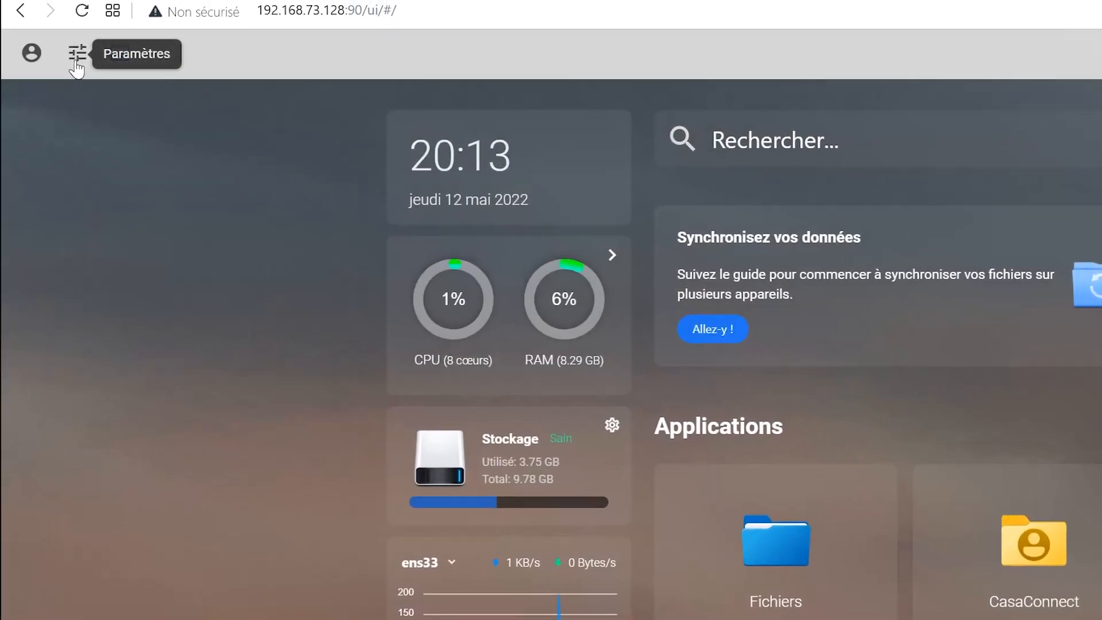
{"action": "left_click", "coordinate": [57, 18]}
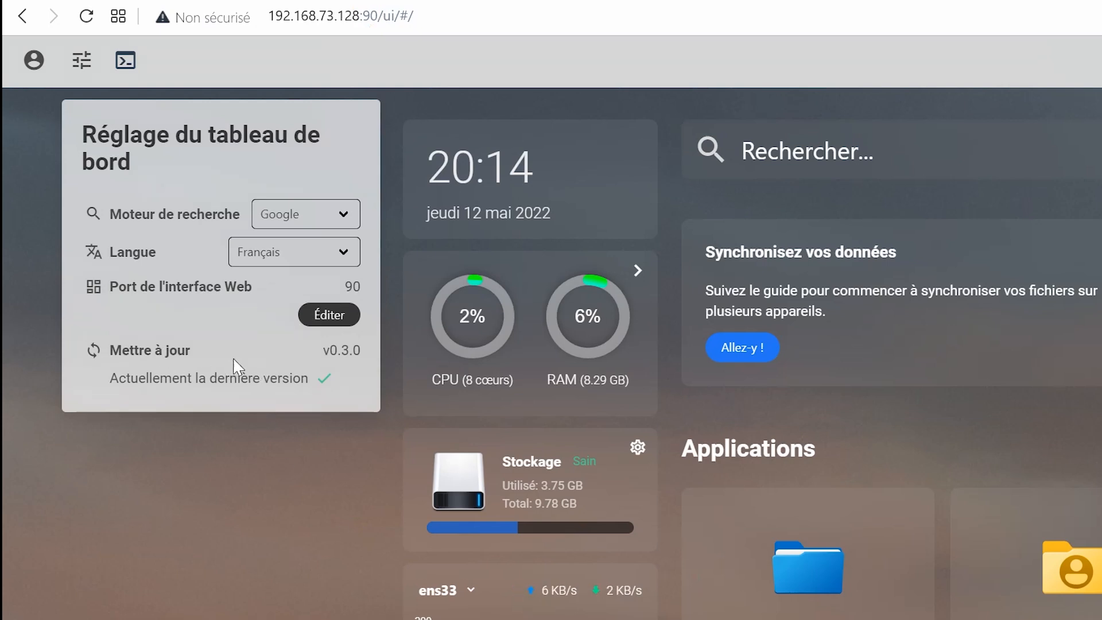
{"action": "left_click_drag", "start_coordinate": [117, 376], "coordinate": [331, 391]}
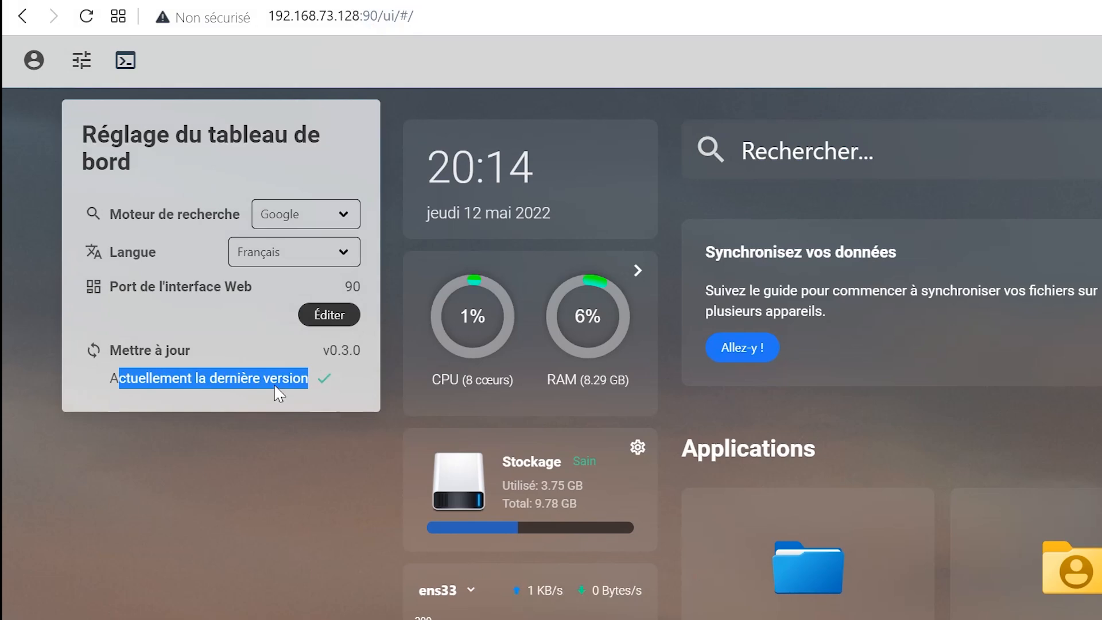
{"action": "left_click", "coordinate": [253, 385]}
{"action": "left_click", "coordinate": [251, 423]}
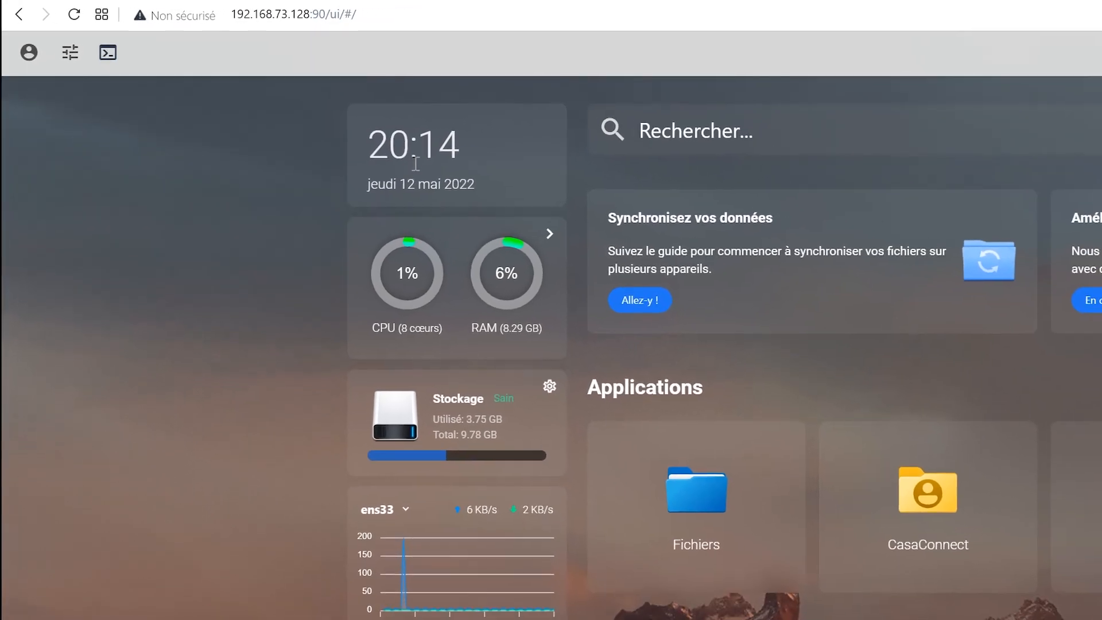
Examine the date and time, the CPU and RAM details, and the storage usage in the dashboard widgets.
{"action": "left_click_drag", "start_coordinate": [406, 160], "coordinate": [544, 179]}
{"action": "triple_click", "coordinate": [346, 168]}
{"action": "left_click", "coordinate": [324, 165]}
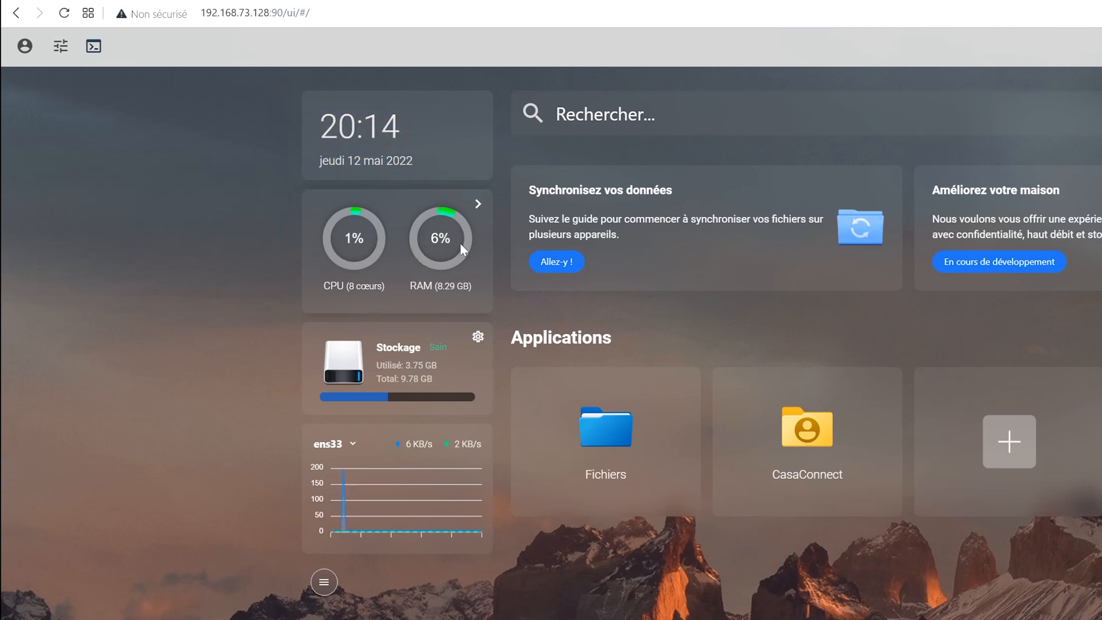
{"action": "left_click", "coordinate": [479, 207]}
{"action": "left_click", "coordinate": [479, 208]}
{"action": "left_click_drag", "start_coordinate": [382, 352], "coordinate": [439, 367]}
{"action": "left_click", "coordinate": [445, 367]}
Open the storage manager and examine the system storage and the sizes of the sda, sr0 and sr1 disks.
{"action": "left_click", "coordinate": [477, 339]}
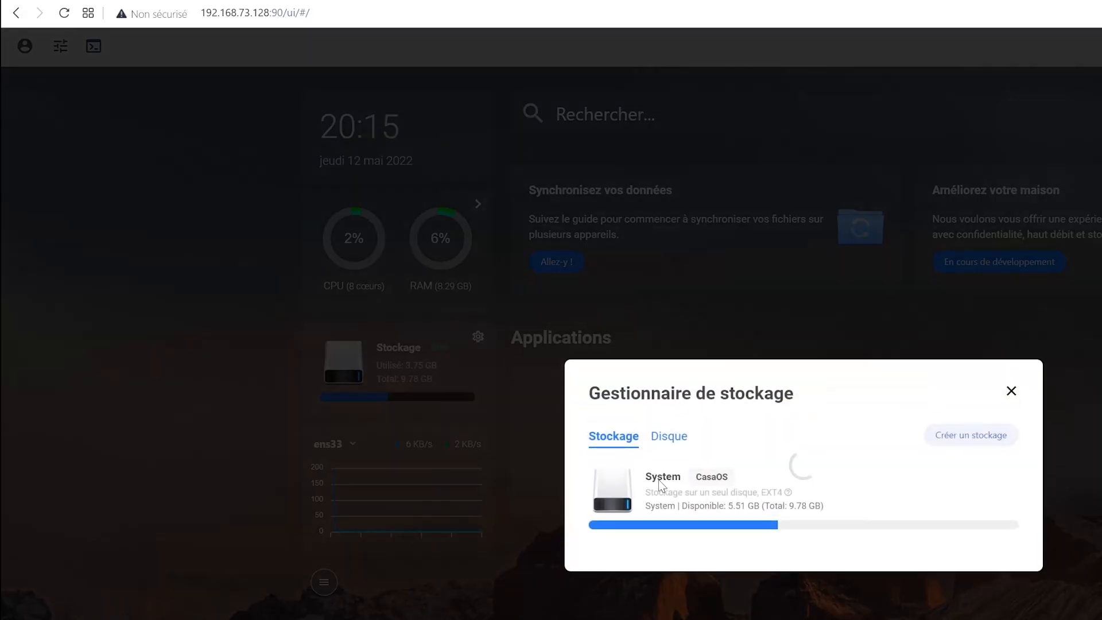
{"action": "left_click", "coordinate": [657, 436]}
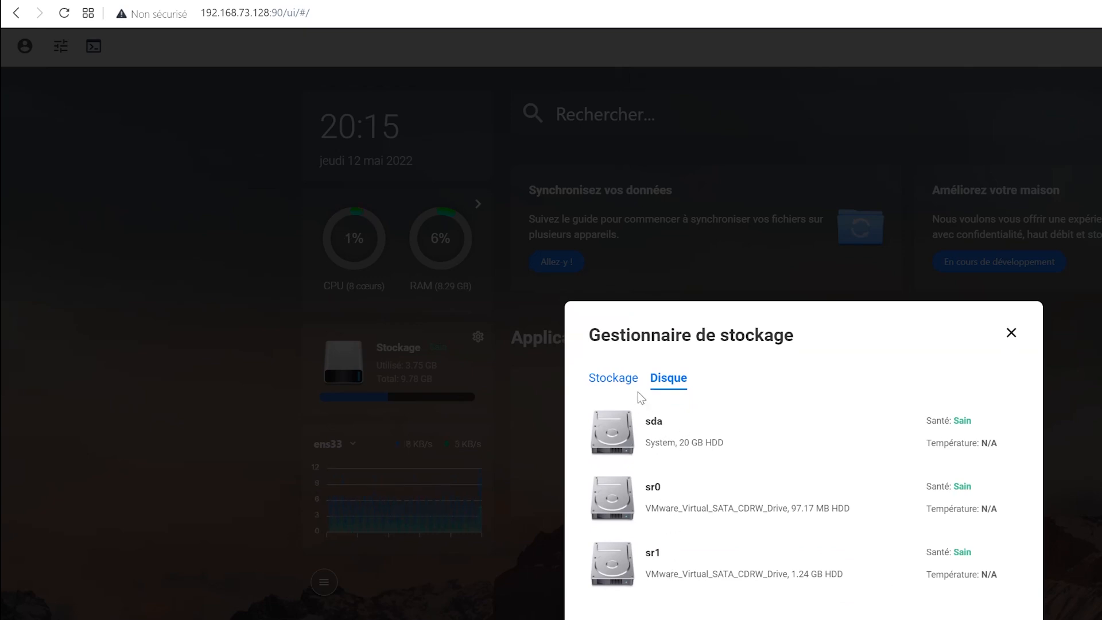
{"action": "left_click", "coordinate": [613, 379]}
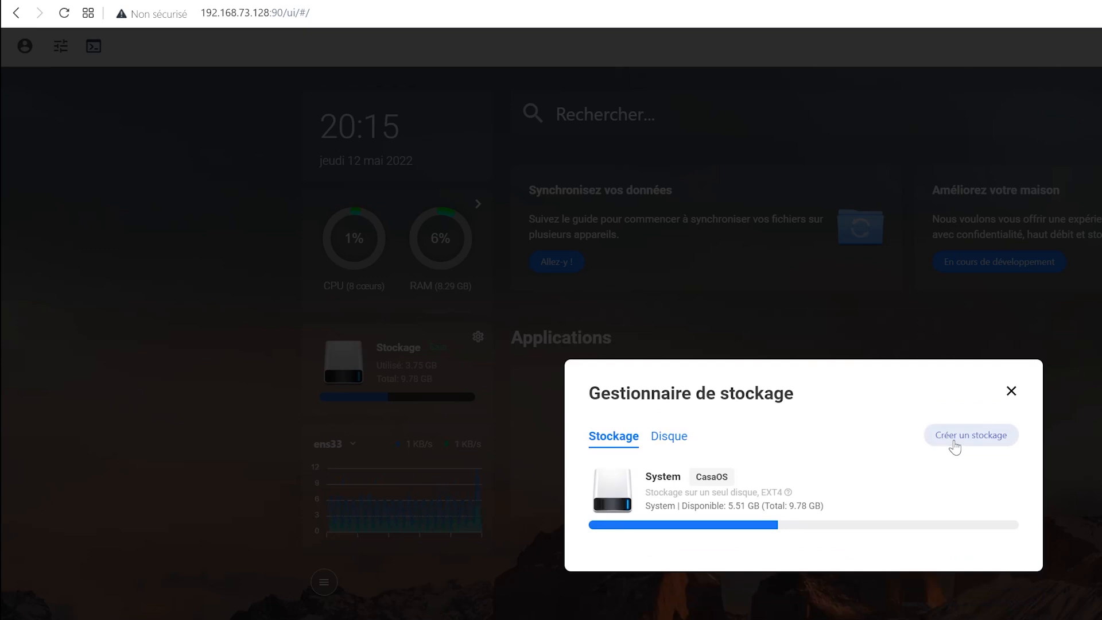
{"action": "left_click", "coordinate": [657, 438]}
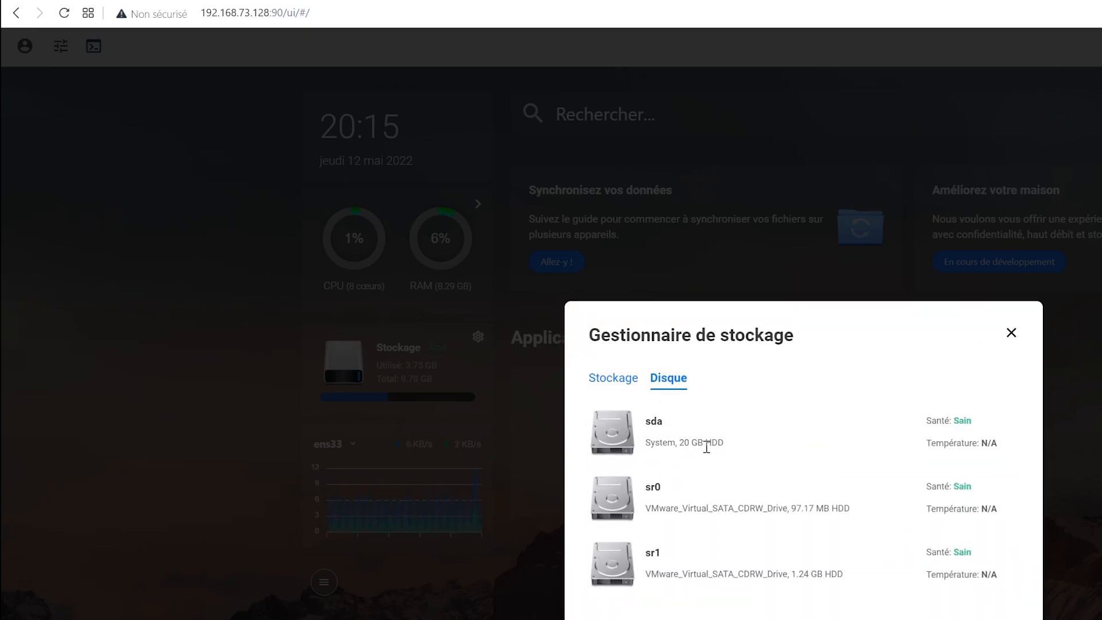
{"action": "left_click_drag", "start_coordinate": [679, 442], "coordinate": [724, 443]}
{"action": "left_click_drag", "start_coordinate": [791, 509], "coordinate": [853, 515]}
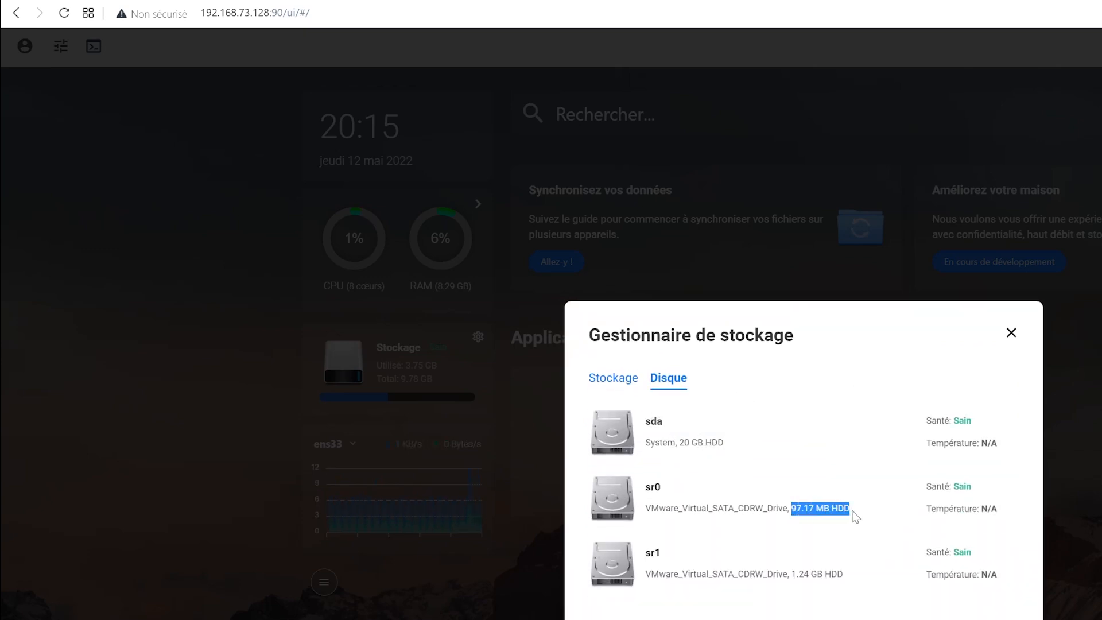
{"action": "left_click_drag", "start_coordinate": [784, 571], "coordinate": [854, 575]}
{"action": "left_click", "coordinate": [849, 572]}
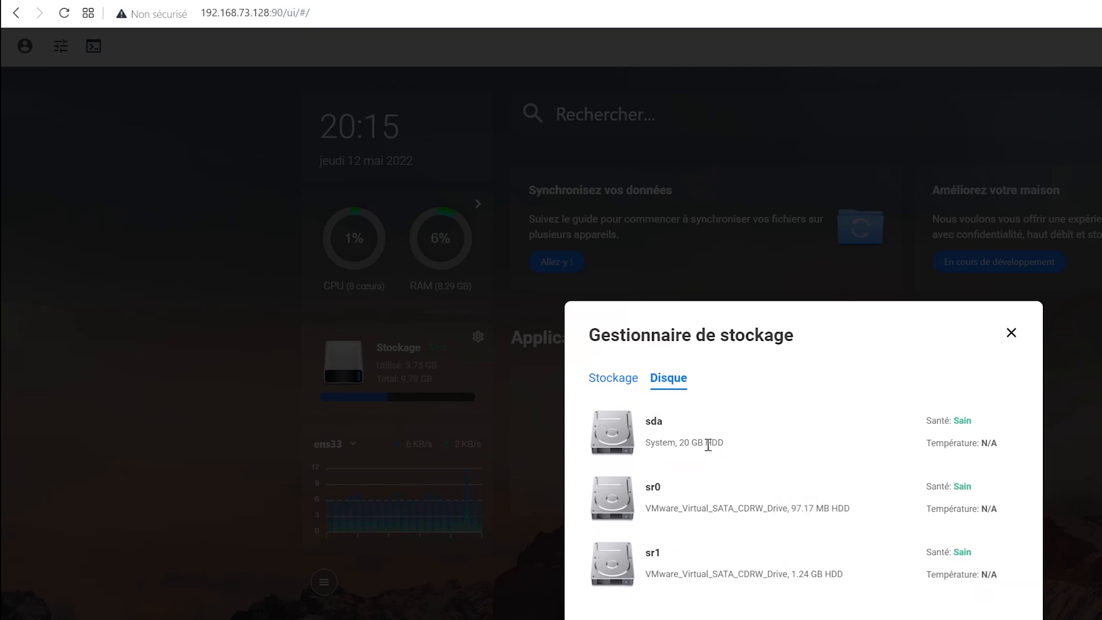
View the storage creation form without creating a storage, and close the storage manager.
{"action": "left_click", "coordinate": [614, 380]}
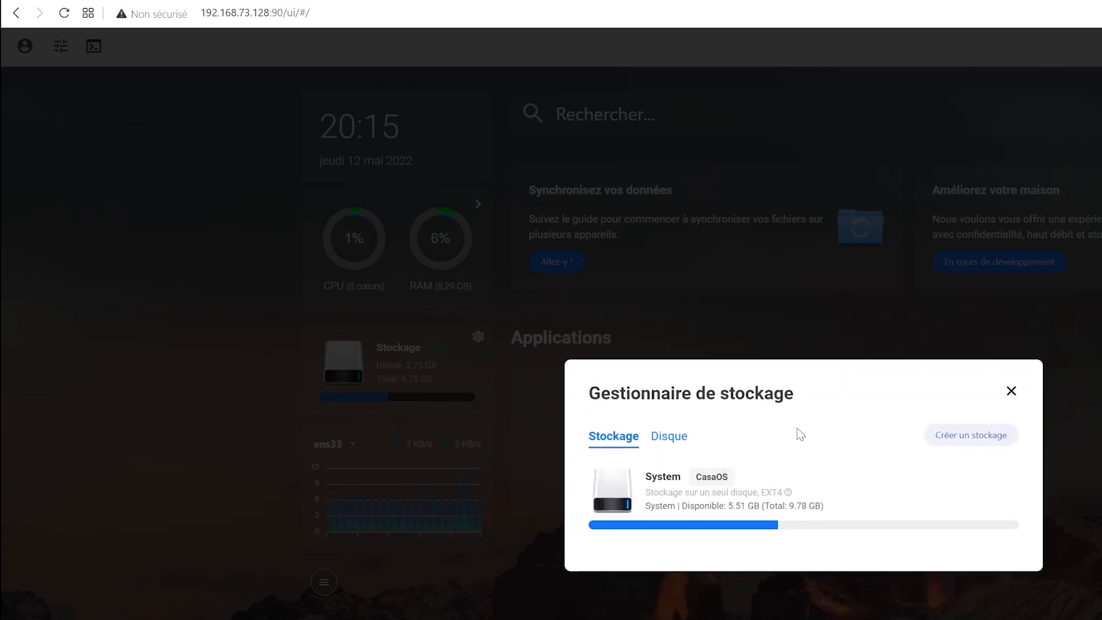
{"action": "left_click", "coordinate": [955, 438]}
{"action": "left_click", "coordinate": [789, 447]}
{"action": "left_click", "coordinate": [784, 473]}
{"action": "left_click", "coordinate": [835, 609]}
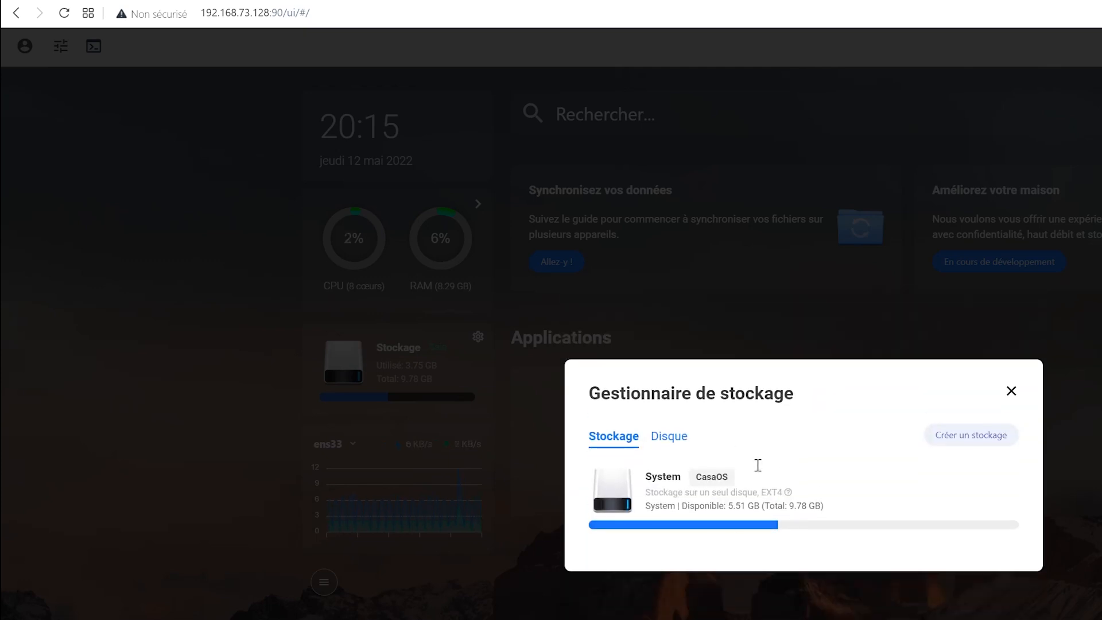
{"action": "left_click", "coordinate": [1012, 391]}
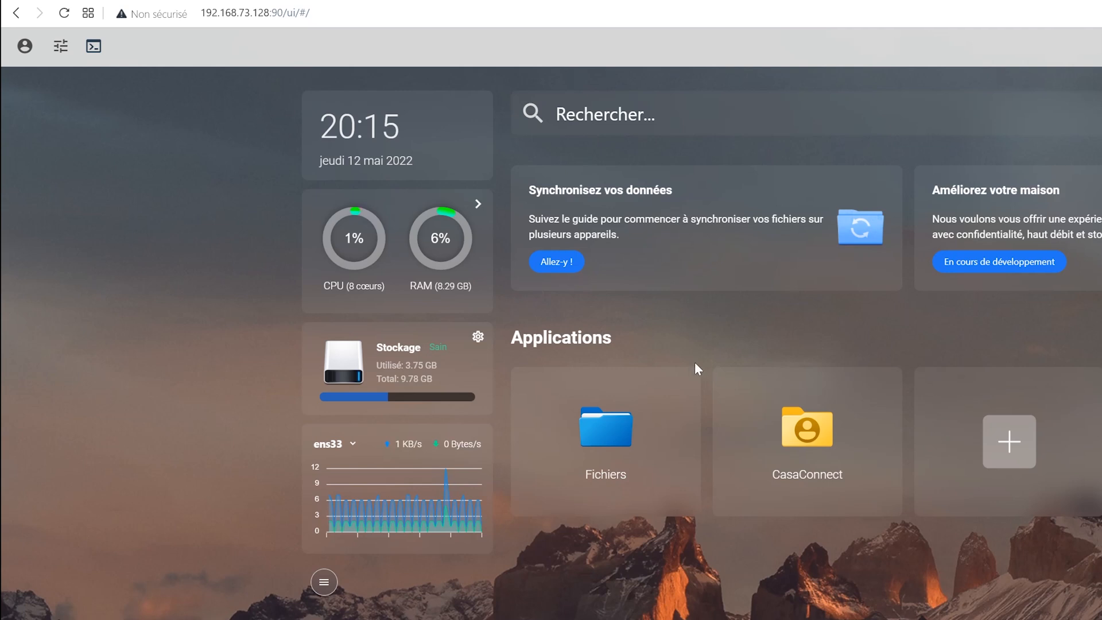
Hide and show again the Heure and État du système widgets through the widget settings.
{"action": "left_click", "coordinate": [328, 581]}
{"action": "left_click", "coordinate": [469, 440]}
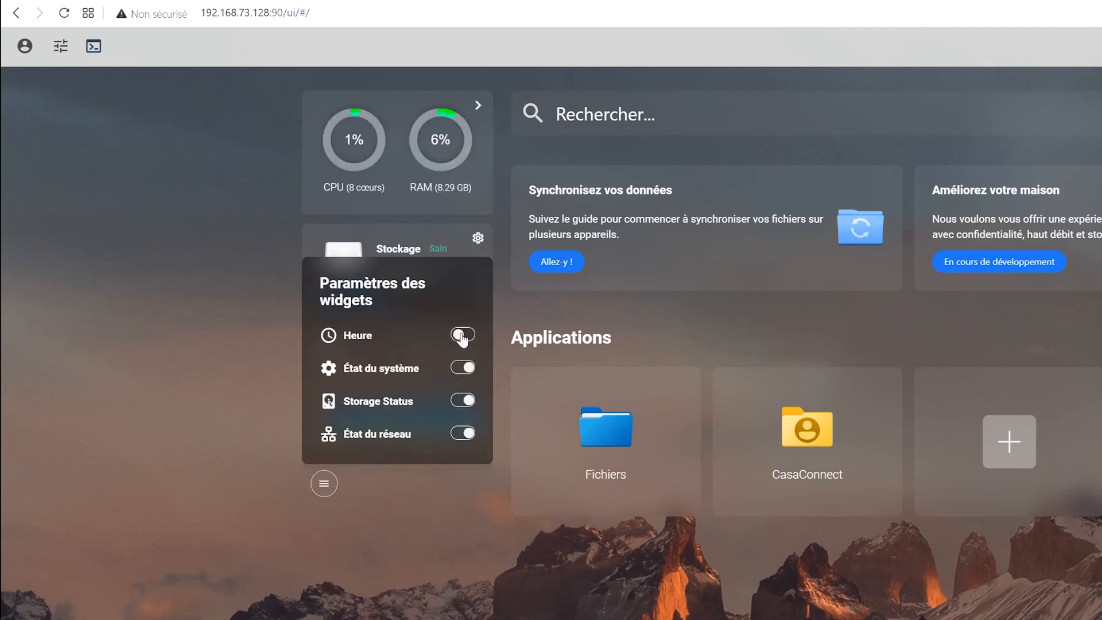
{"action": "left_click", "coordinate": [461, 335]}
{"action": "left_click", "coordinate": [464, 466]}
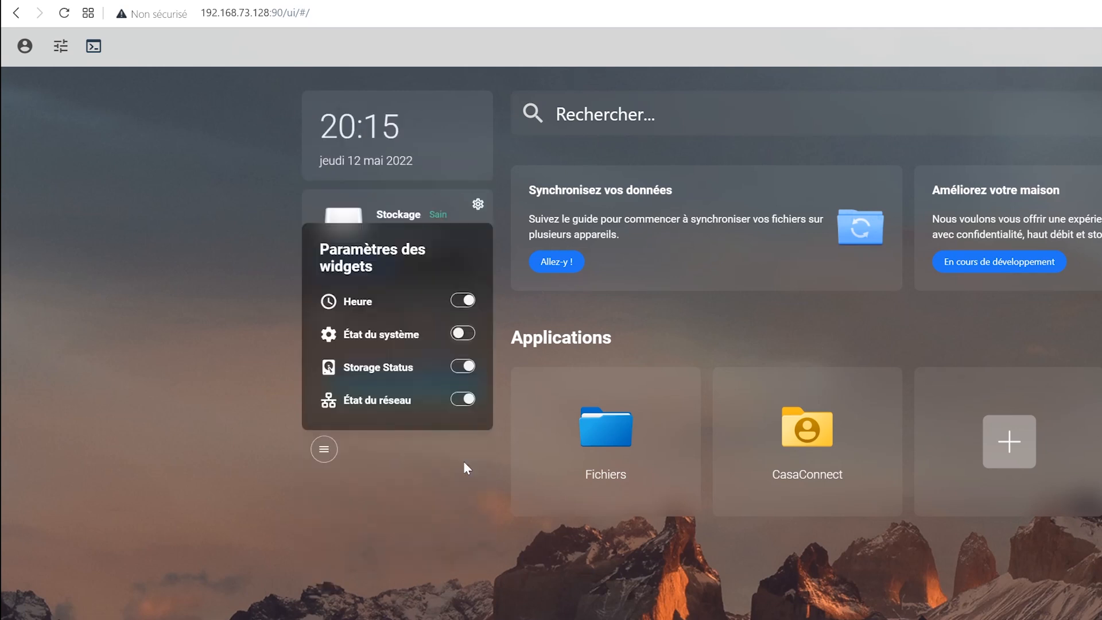
{"action": "left_click", "coordinate": [461, 333]}
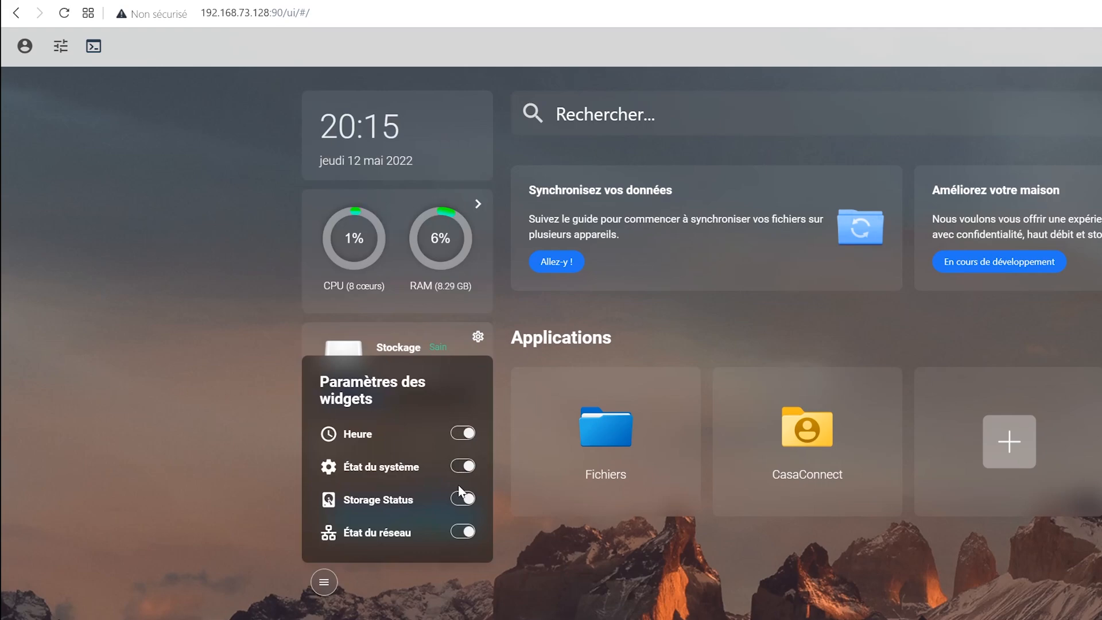
{"action": "left_click", "coordinate": [324, 582]}
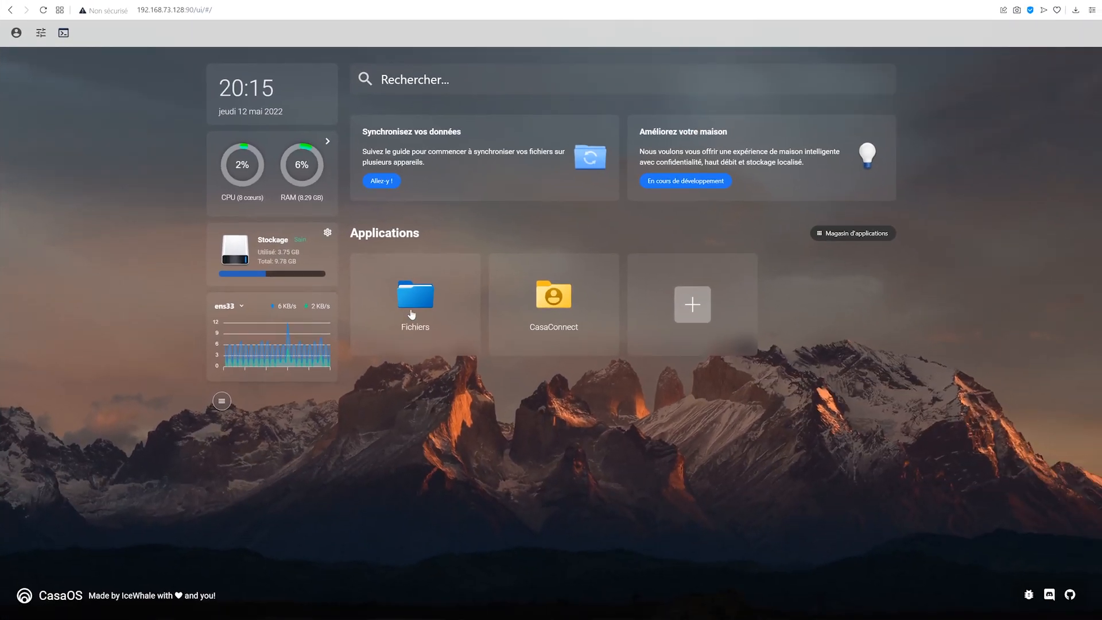
Open Fichiers and look through the DATA, Documents, Downloads, Gallery and Media folders.
{"action": "left_click", "coordinate": [605, 433]}
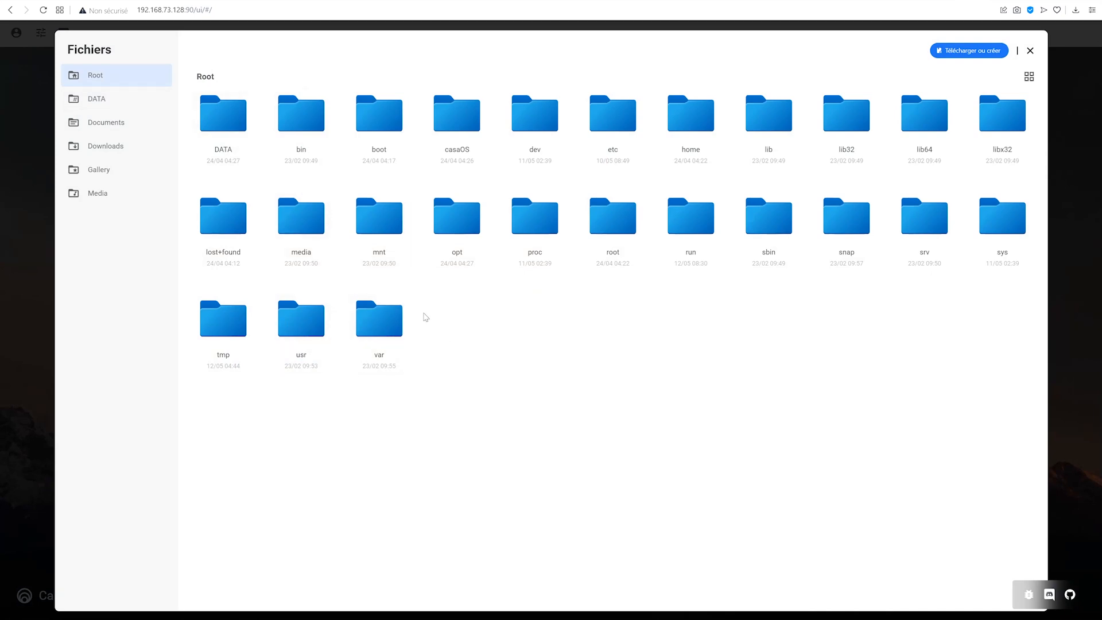
{"action": "left_click", "coordinate": [104, 99]}
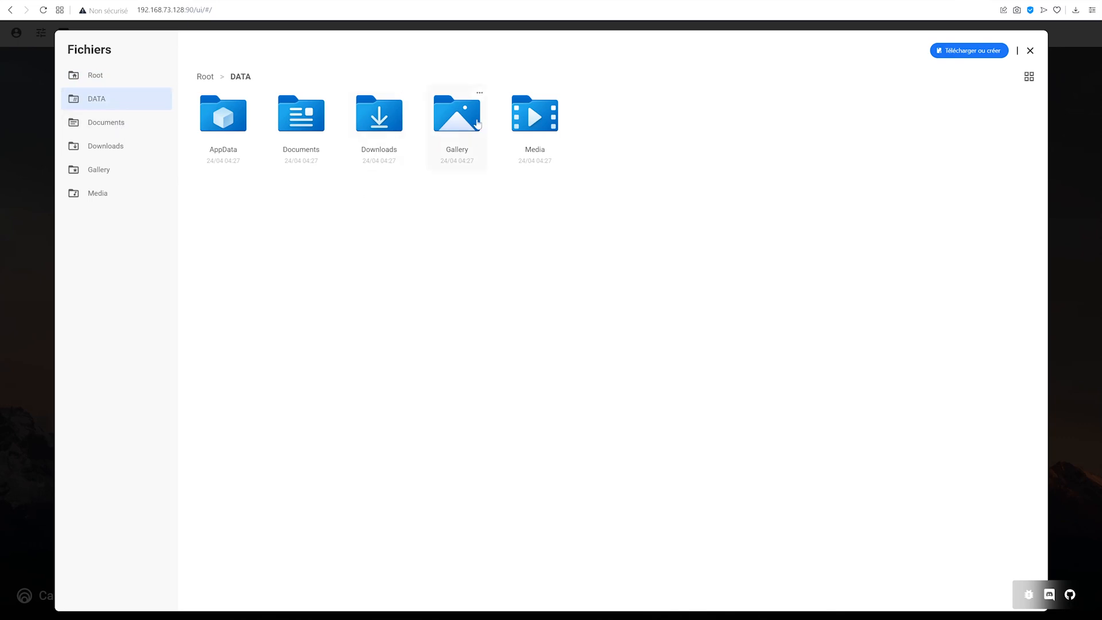
{"action": "left_click", "coordinate": [534, 118]}
{"action": "left_click", "coordinate": [235, 118]}
{"action": "left_click", "coordinate": [205, 77]}
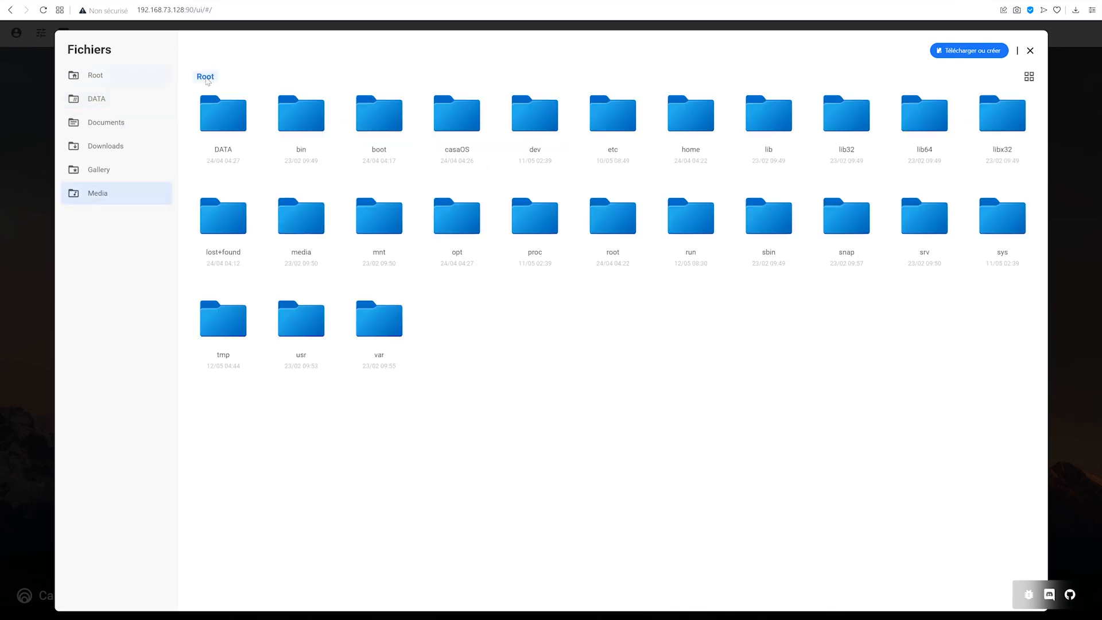
{"action": "left_click", "coordinate": [115, 124]}
{"action": "left_click", "coordinate": [116, 148]}
{"action": "left_click", "coordinate": [114, 171]}
{"action": "left_click", "coordinate": [111, 192]}
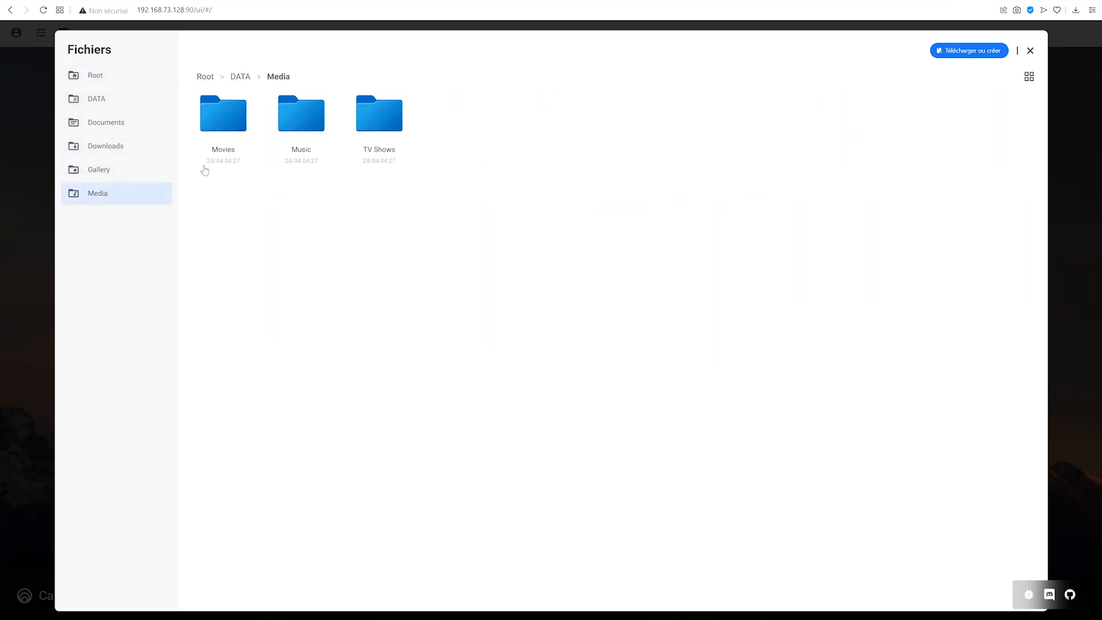
View the contents of the boot folder under Root, and return to Root.
{"action": "left_click", "coordinate": [82, 77]}
{"action": "double_click", "coordinate": [397, 136]}
{"action": "left_click", "coordinate": [672, 266]}
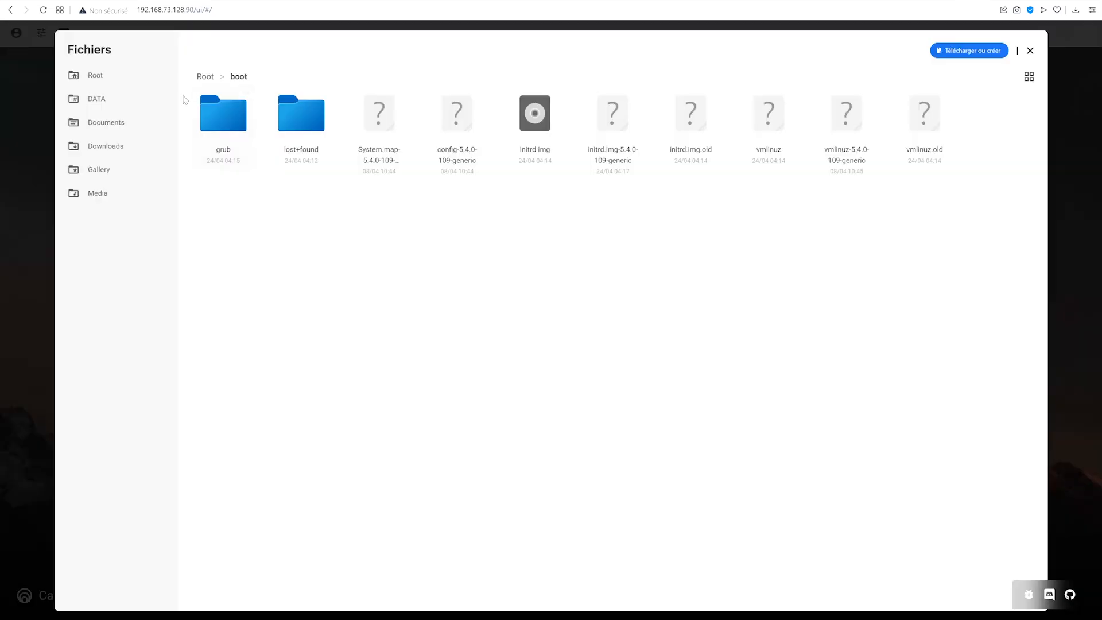
{"action": "left_click", "coordinate": [202, 78]}
Review the upload and creation options, try the other file view mode, and close the file manager.
{"action": "left_click", "coordinate": [971, 52]}
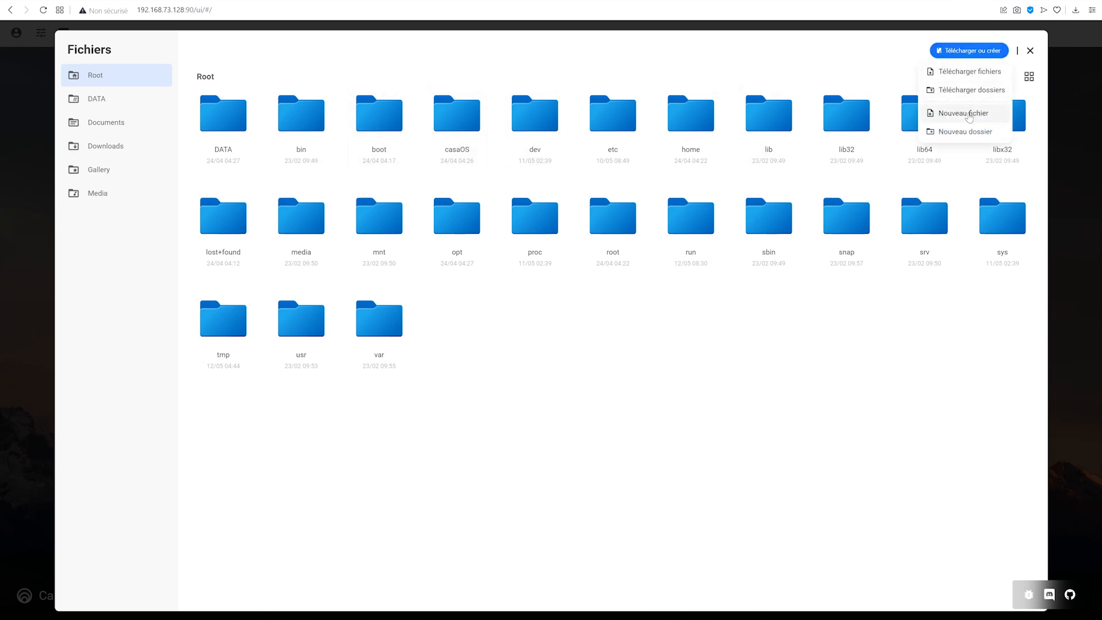
{"action": "left_click", "coordinate": [991, 51]}
{"action": "left_click", "coordinate": [1029, 77]}
{"action": "left_click", "coordinate": [1028, 77]}
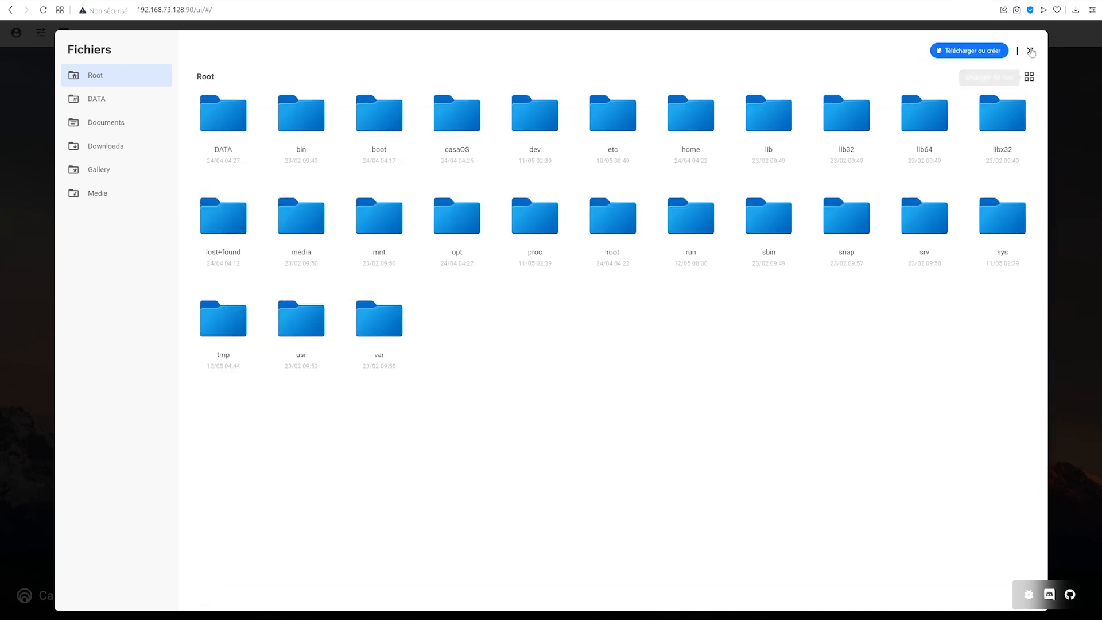
{"action": "left_click", "coordinate": [1030, 51]}
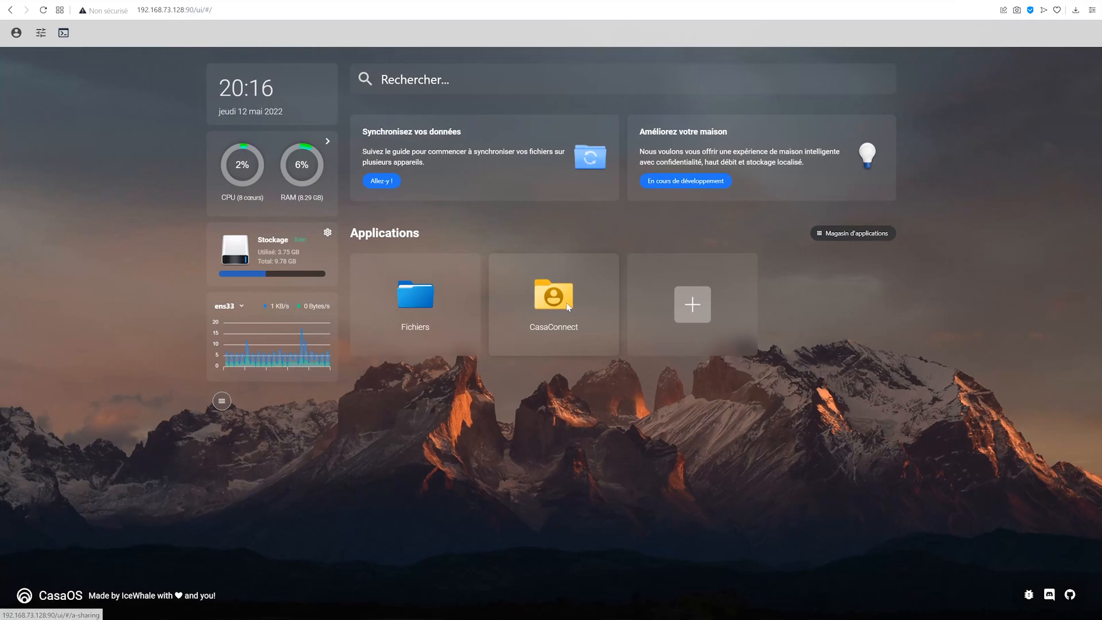
Start the CasaConnect sharing setup and set the account description to "Transfere de donnée peer to peer".
{"action": "left_click", "coordinate": [568, 307]}
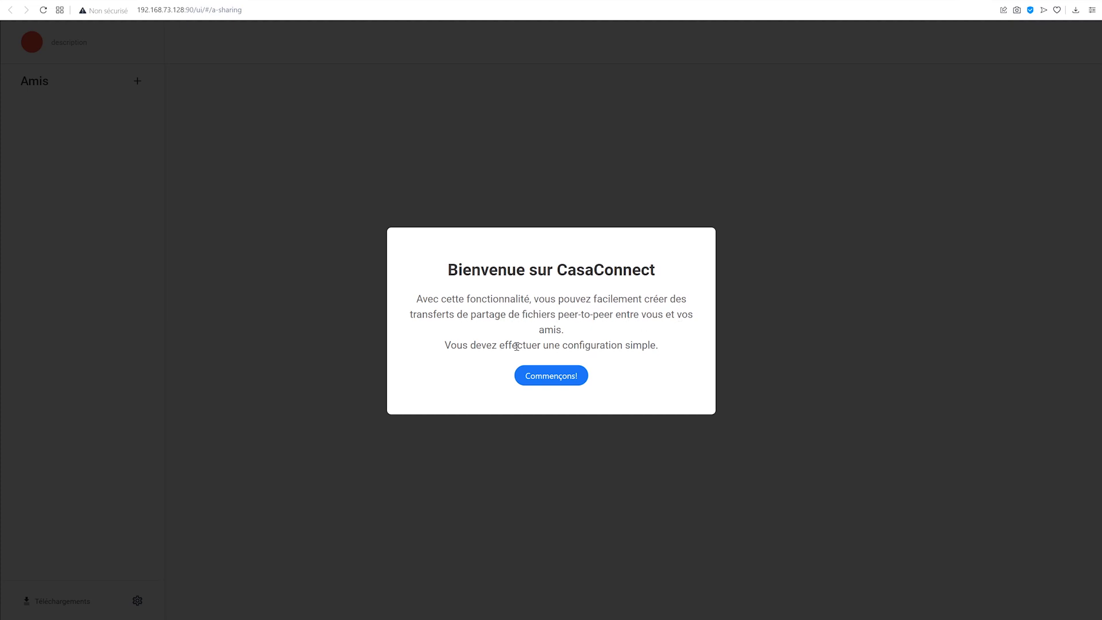
{"action": "left_click", "coordinate": [551, 376]}
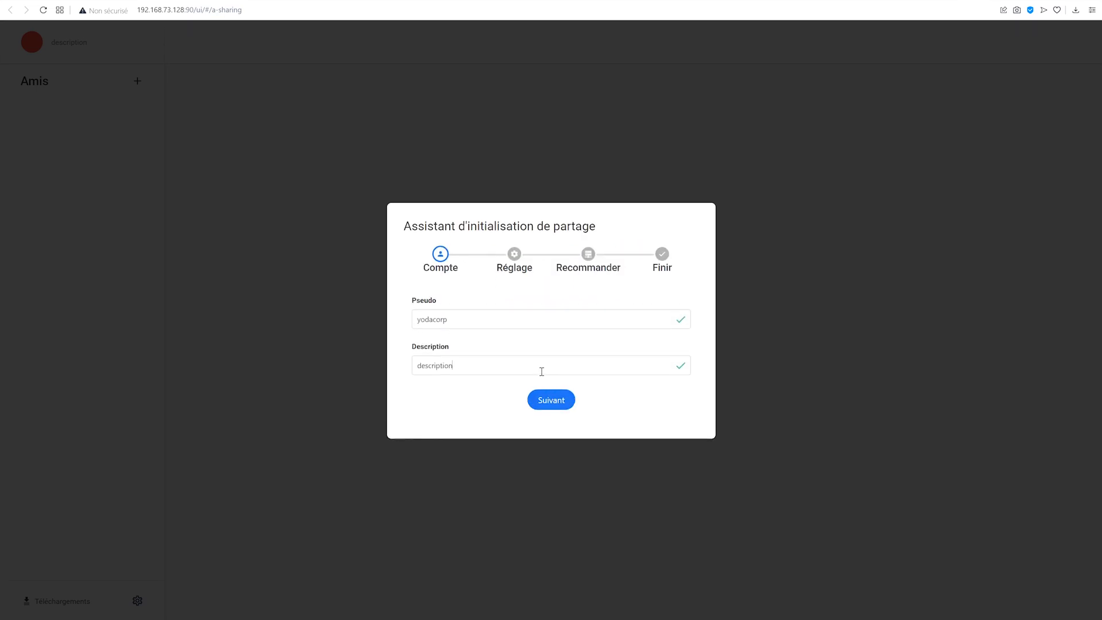
{"action": "double_click", "coordinate": [539, 368]}
{"action": "type", "text": "Transfere de donnée peer to peer"}
{"action": "left_click", "coordinate": [550, 404]}
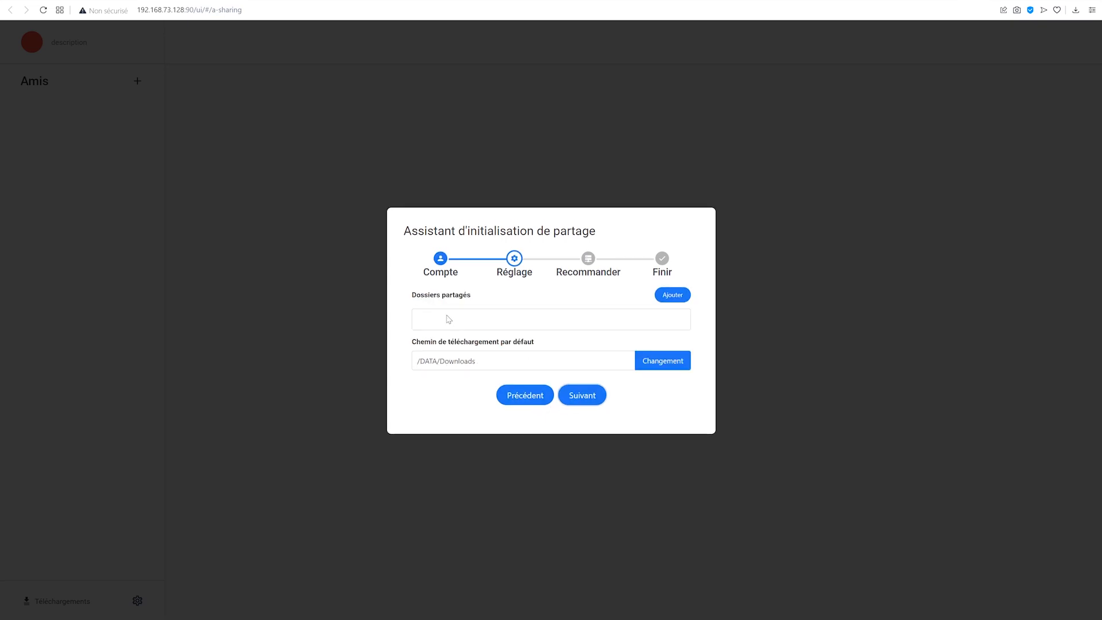
Add the /DATA/Documents folder as a shared folder and continue to the public server recommendations.
{"action": "left_click", "coordinate": [676, 298]}
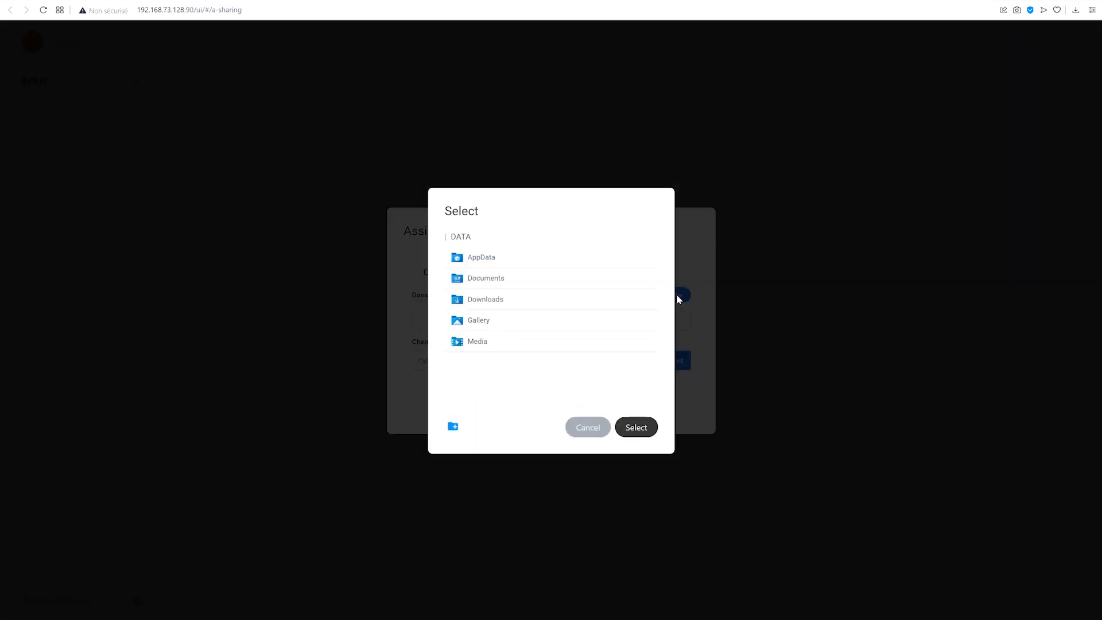
{"action": "left_click", "coordinate": [489, 279]}
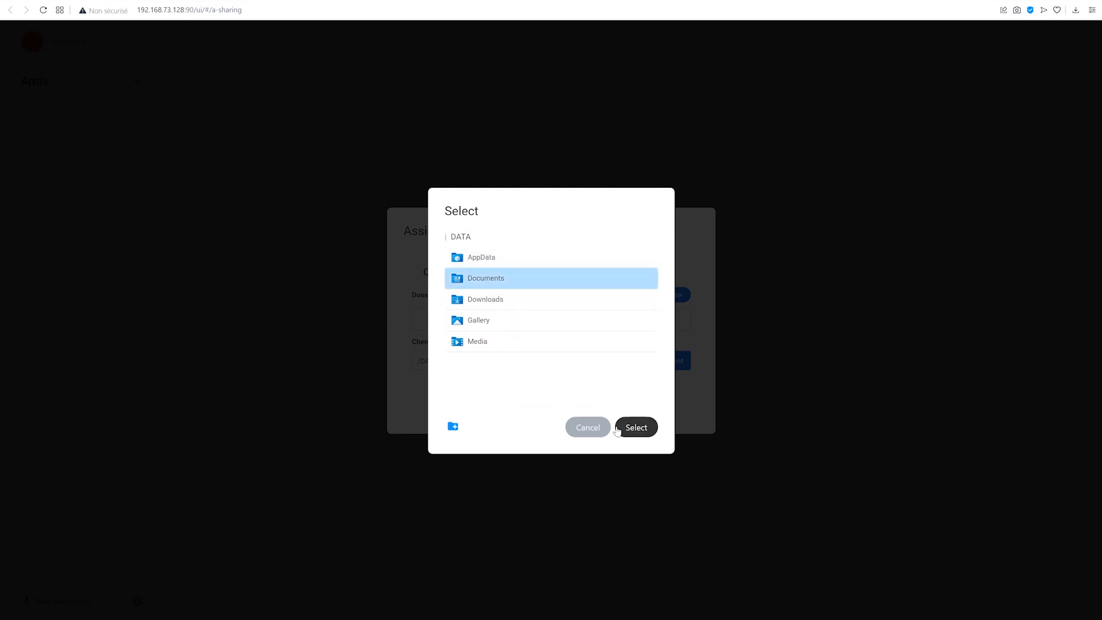
{"action": "left_click", "coordinate": [634, 428]}
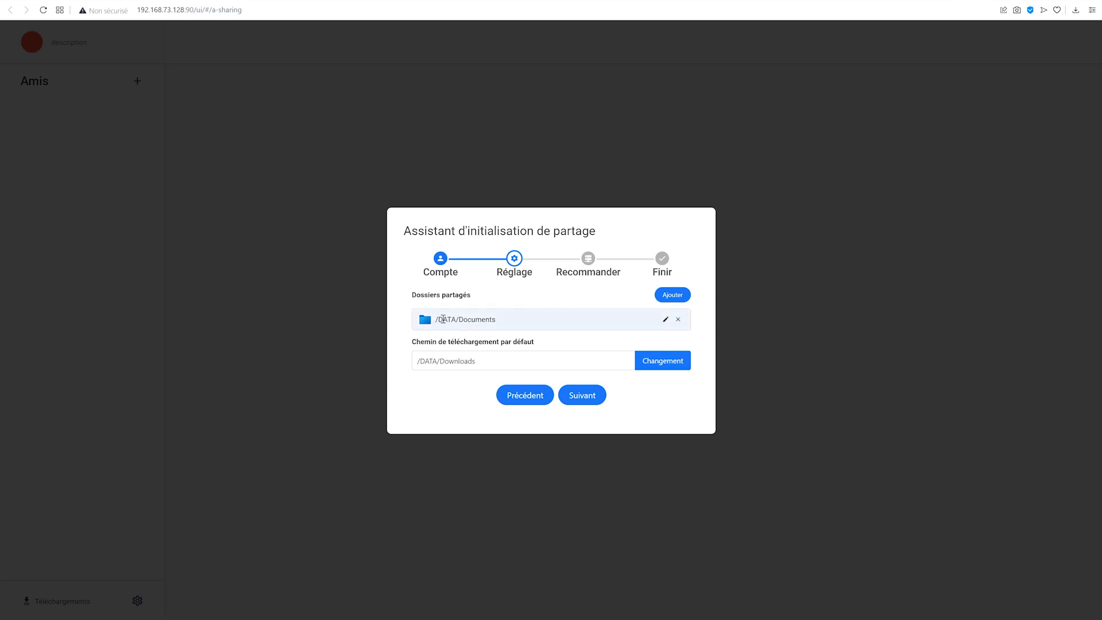
{"action": "left_click", "coordinate": [581, 395]}
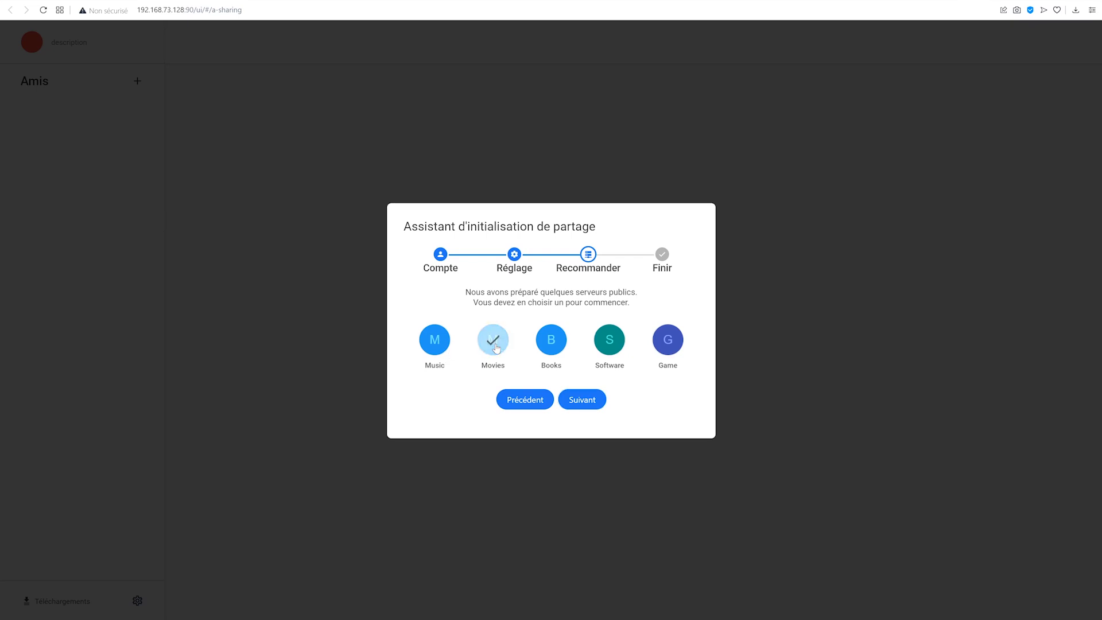
Choose the Music, Movies, Books and Software public servers and finish the sharing setup.
{"action": "left_click", "coordinate": [438, 348]}
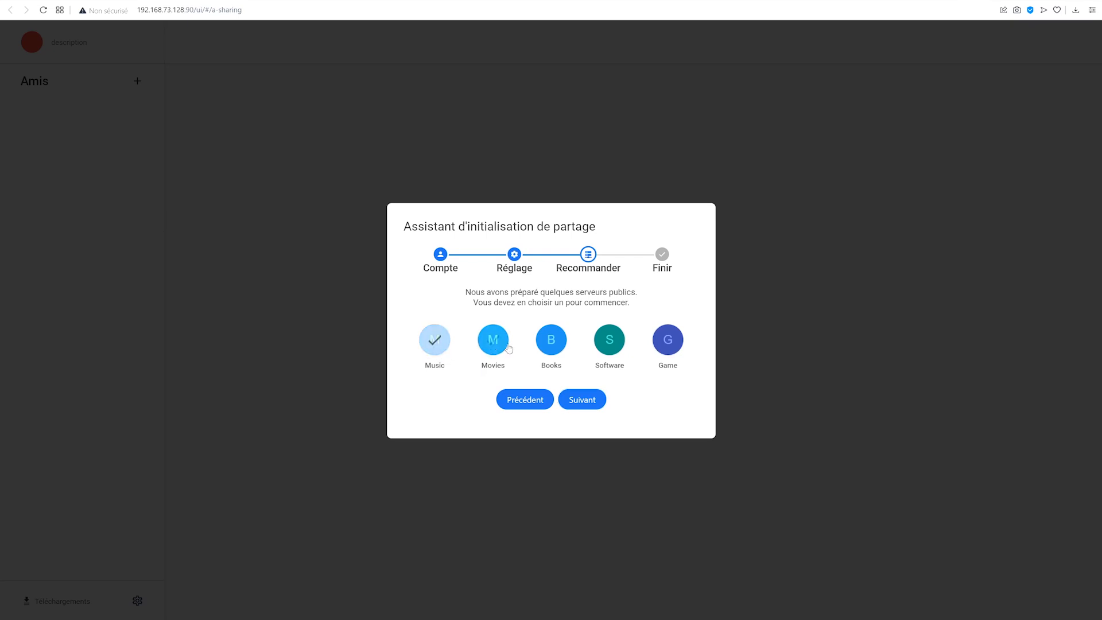
{"action": "left_click", "coordinate": [498, 346]}
{"action": "left_click", "coordinate": [553, 346]}
{"action": "left_click", "coordinate": [611, 347]}
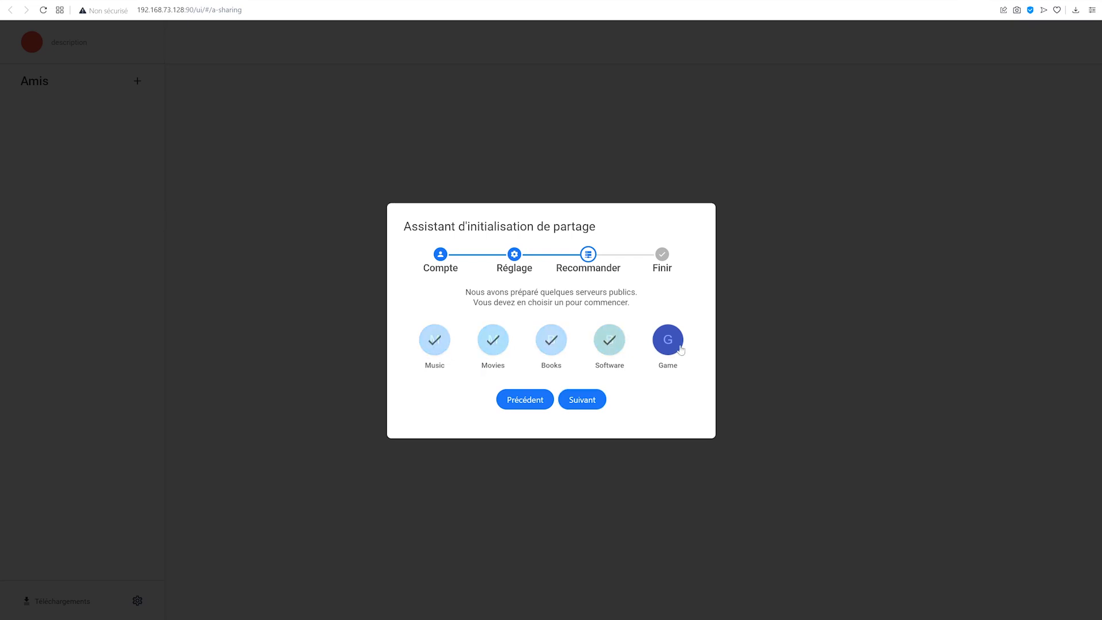
{"action": "left_click", "coordinate": [575, 403]}
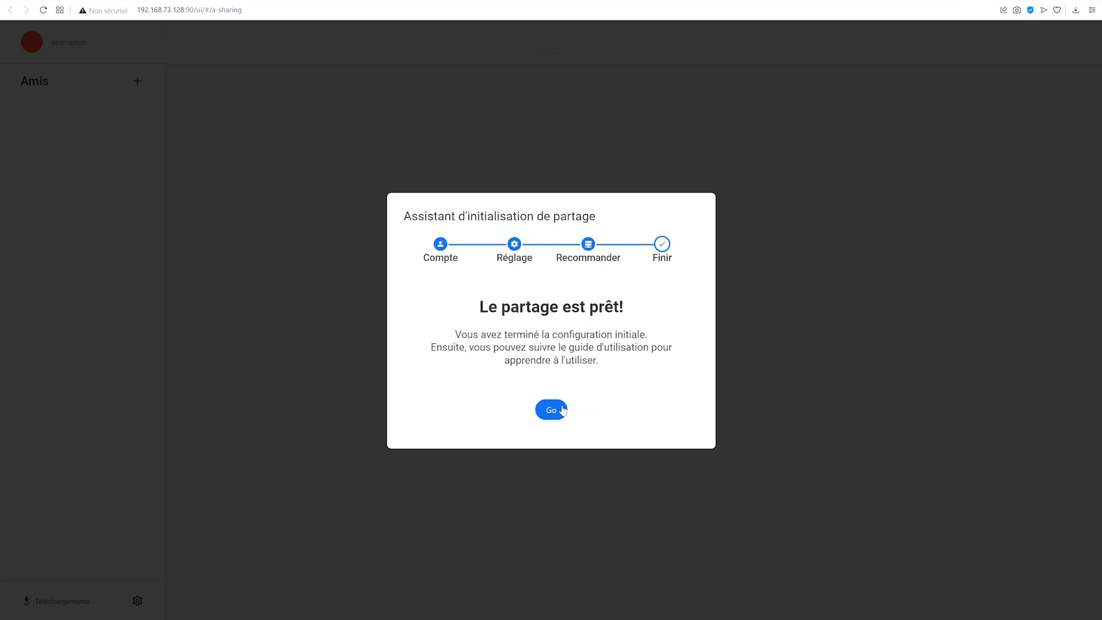
{"action": "left_click", "coordinate": [561, 412]}
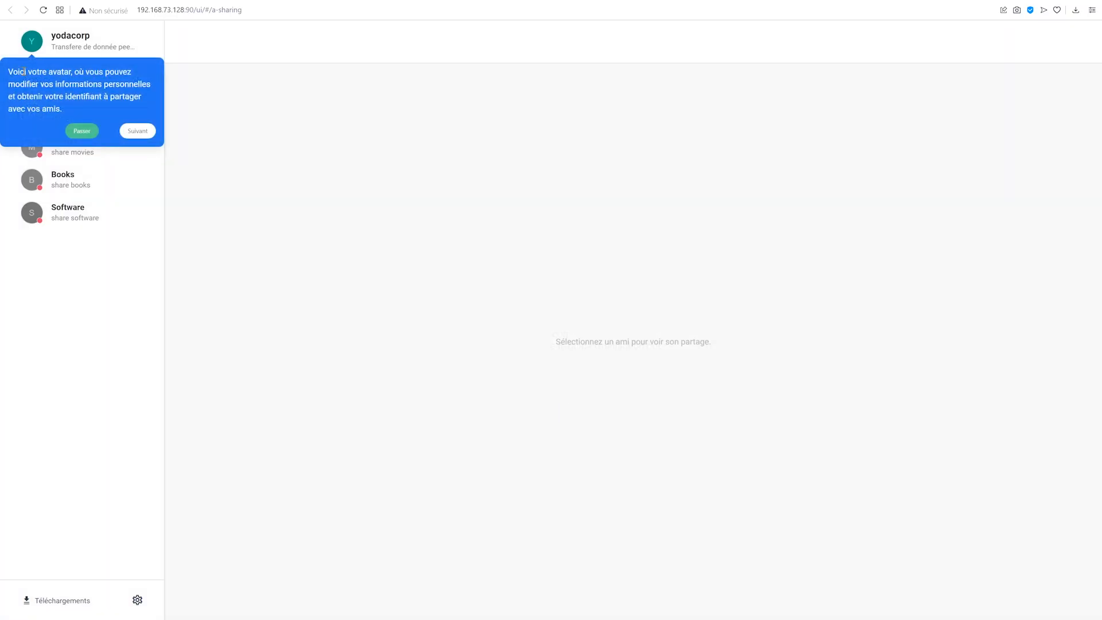
Go through the CasaConnect usage guide to its end and close it.
{"action": "left_click", "coordinate": [138, 132]}
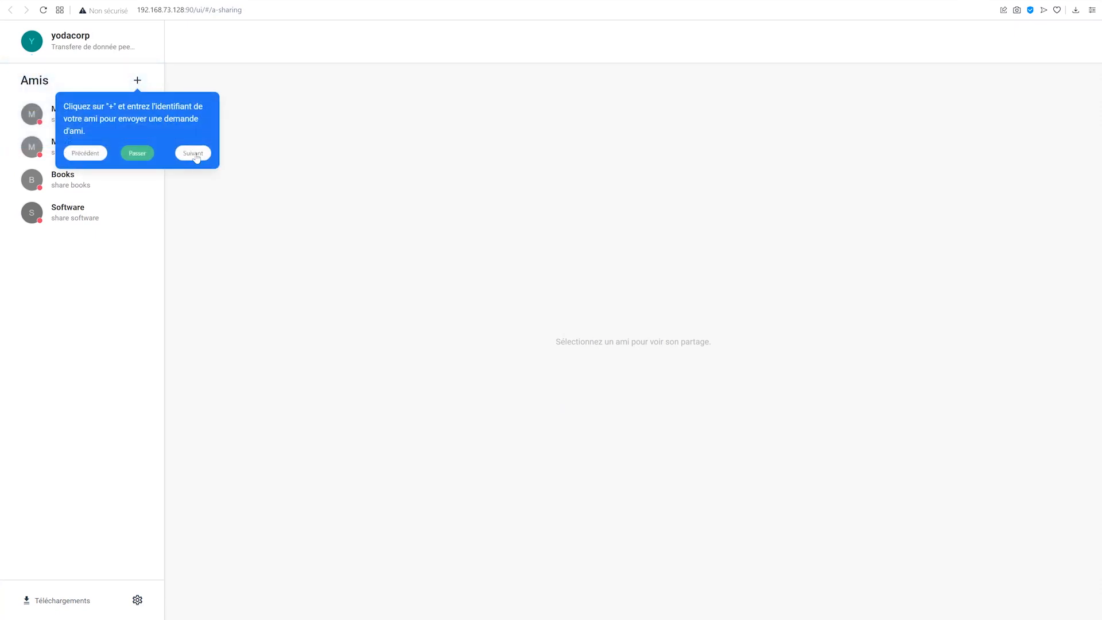
{"action": "left_click", "coordinate": [193, 154]}
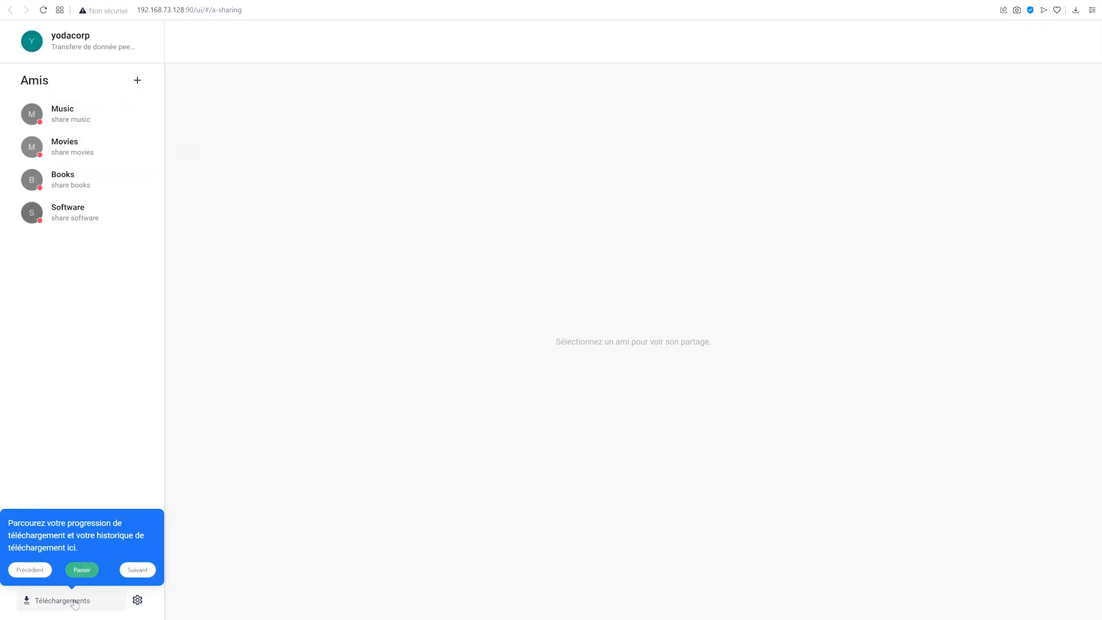
{"action": "left_click", "coordinate": [137, 569]}
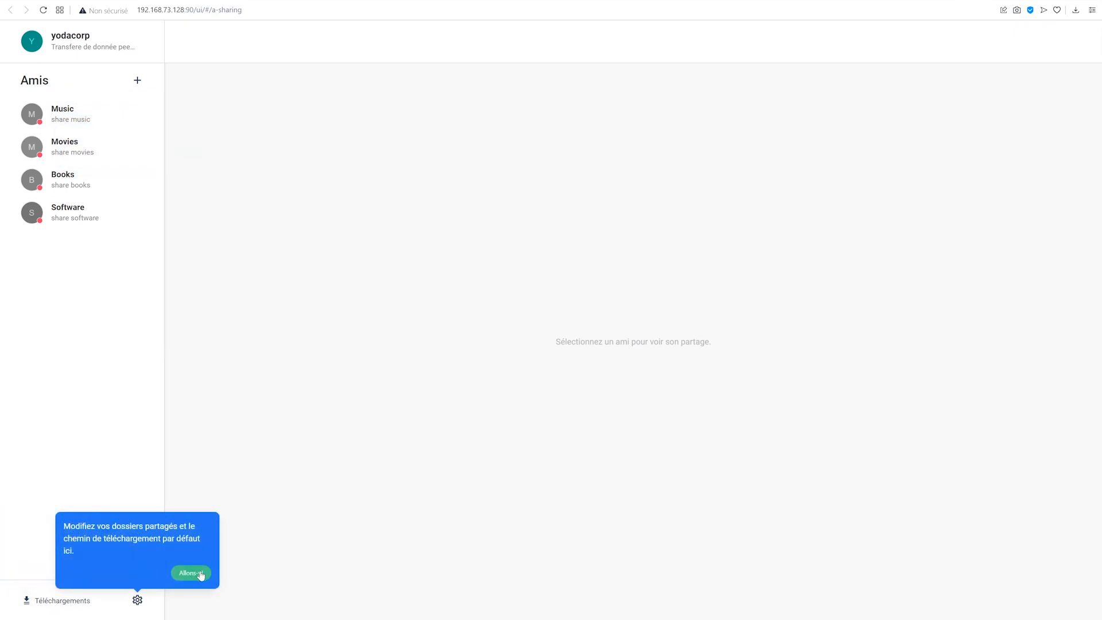
{"action": "left_click", "coordinate": [200, 574]}
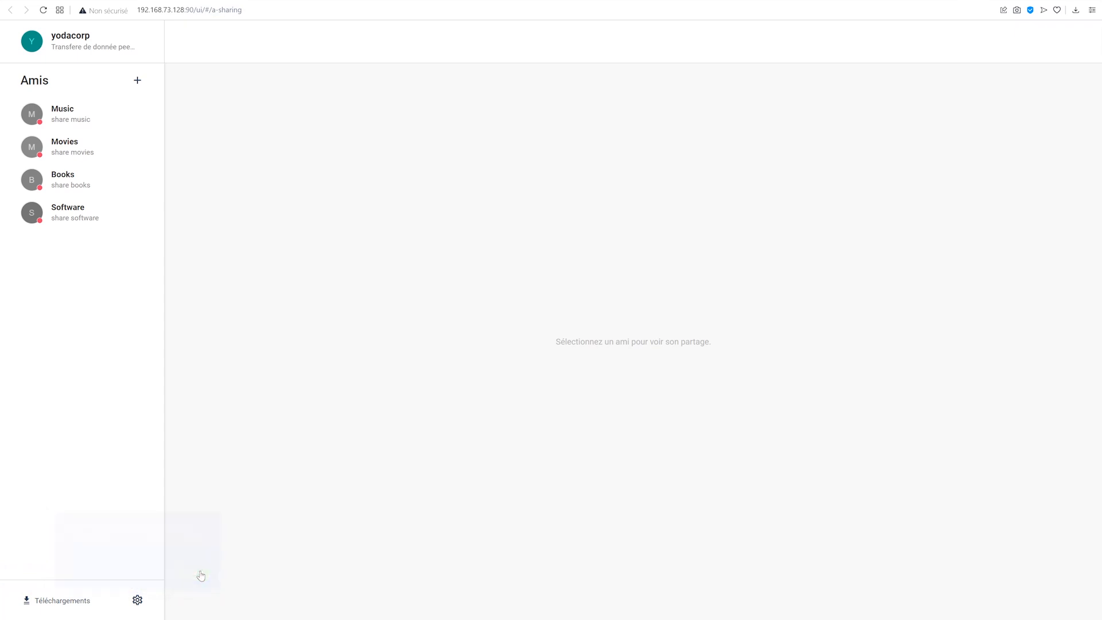
View the Téléchargements list, and check the shared folders and default download path in the sharing settings.
{"action": "left_click", "coordinate": [70, 601]}
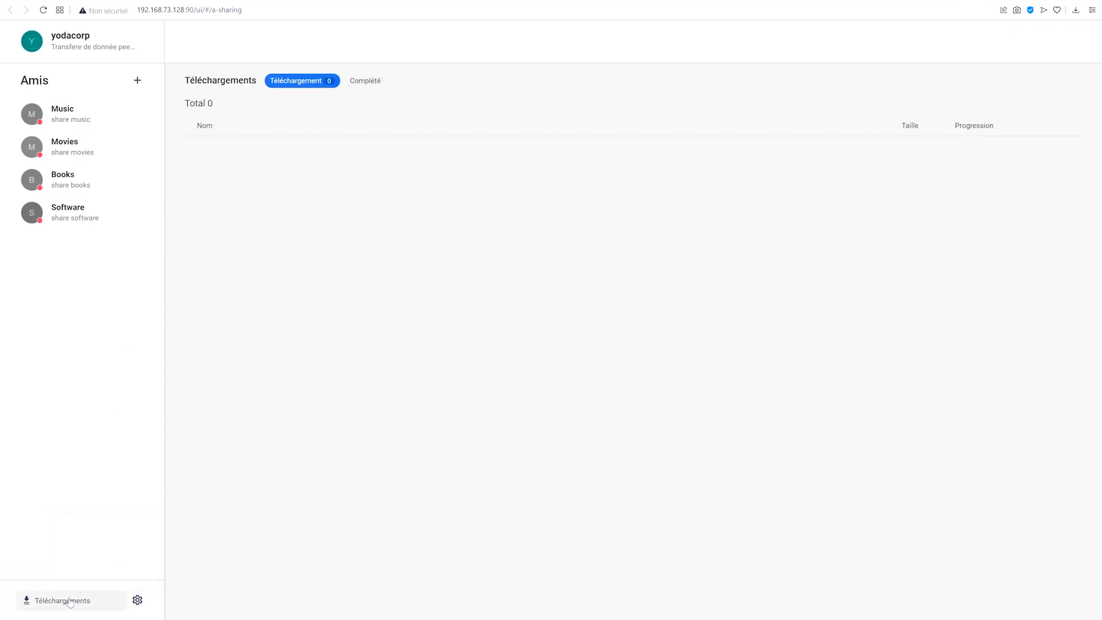
{"action": "left_click", "coordinate": [137, 600]}
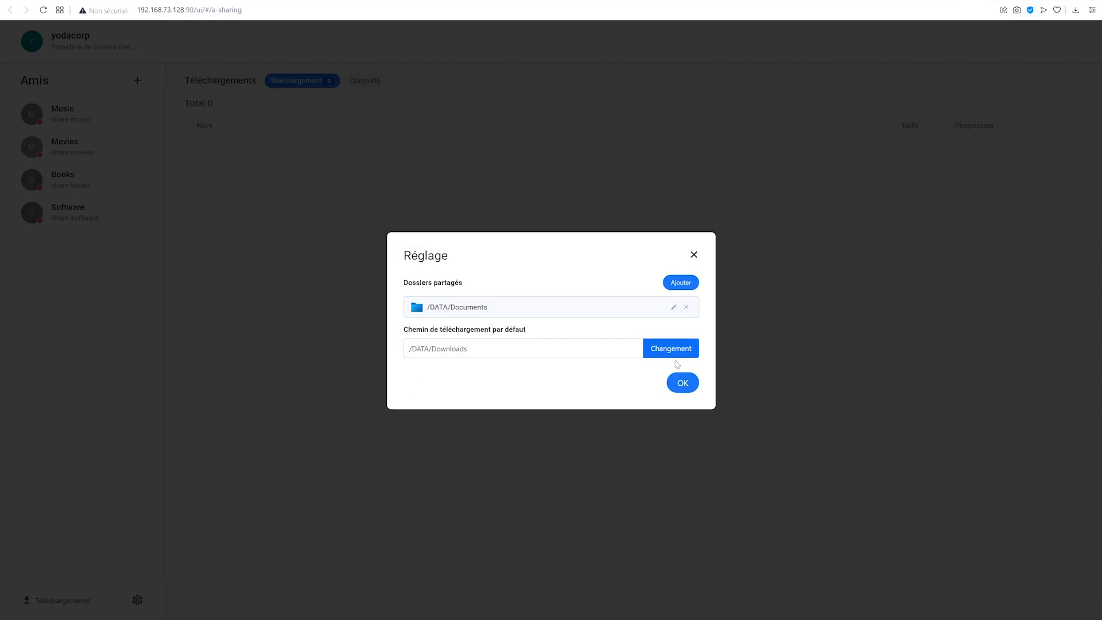
{"action": "left_click", "coordinate": [682, 384]}
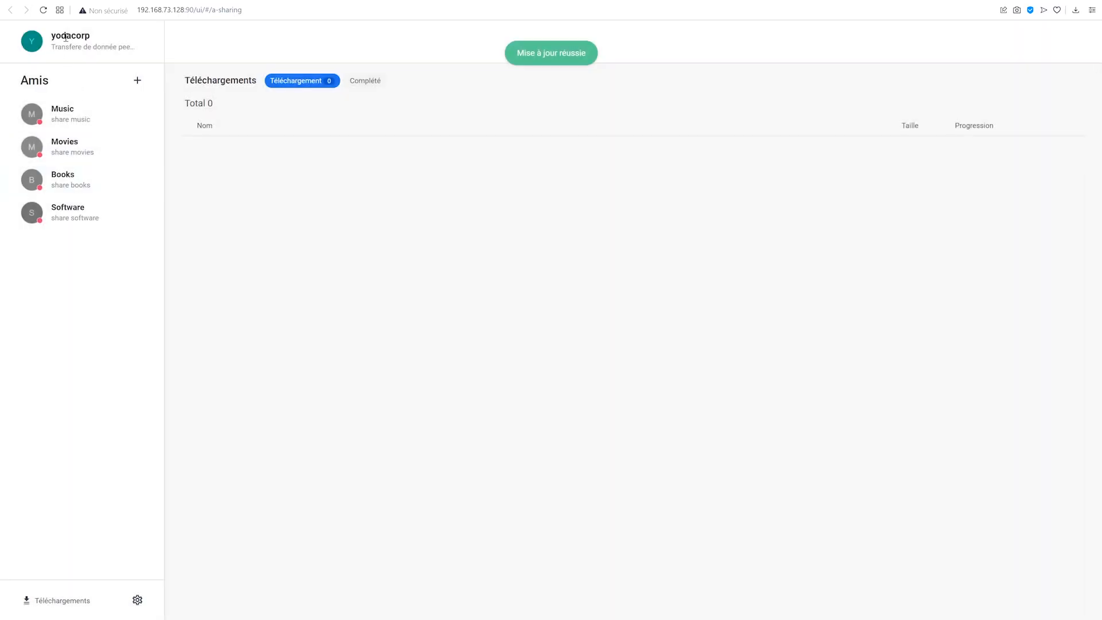
View the sharing account's identifier, pseudonym and description, and close the account information.
{"action": "left_click", "coordinate": [94, 48]}
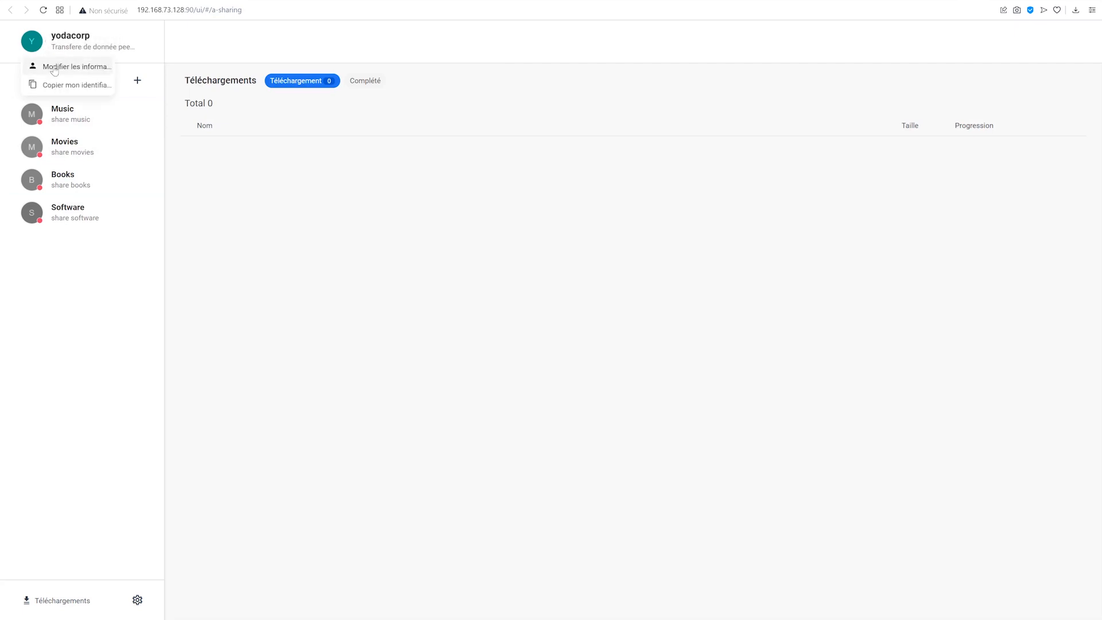
{"action": "left_click", "coordinate": [54, 68]}
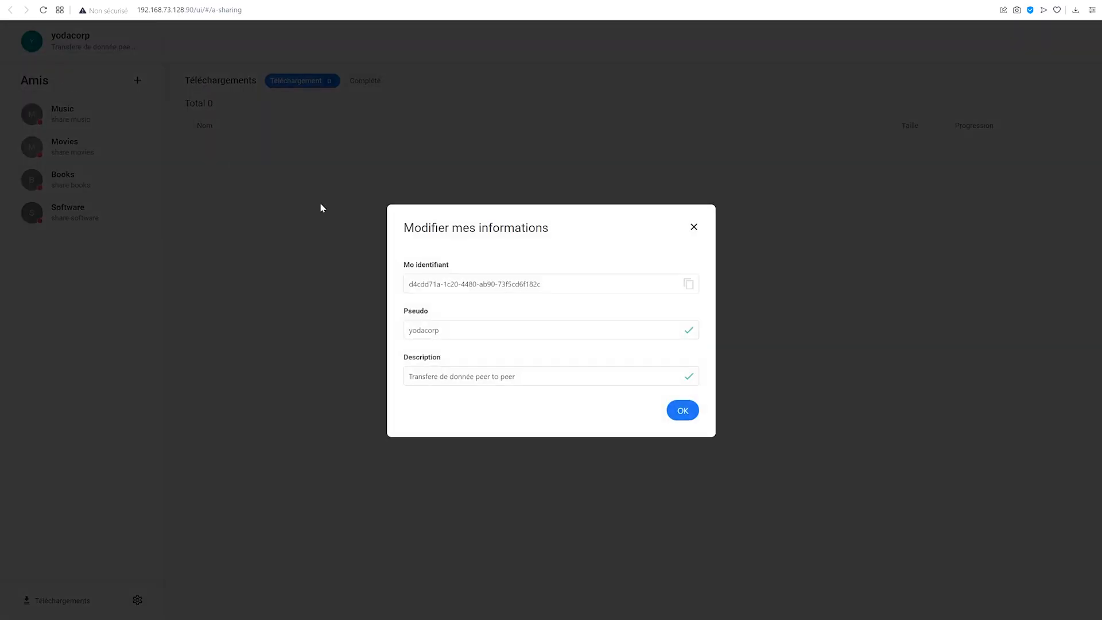
{"action": "left_click_drag", "start_coordinate": [411, 284], "coordinate": [563, 285]}
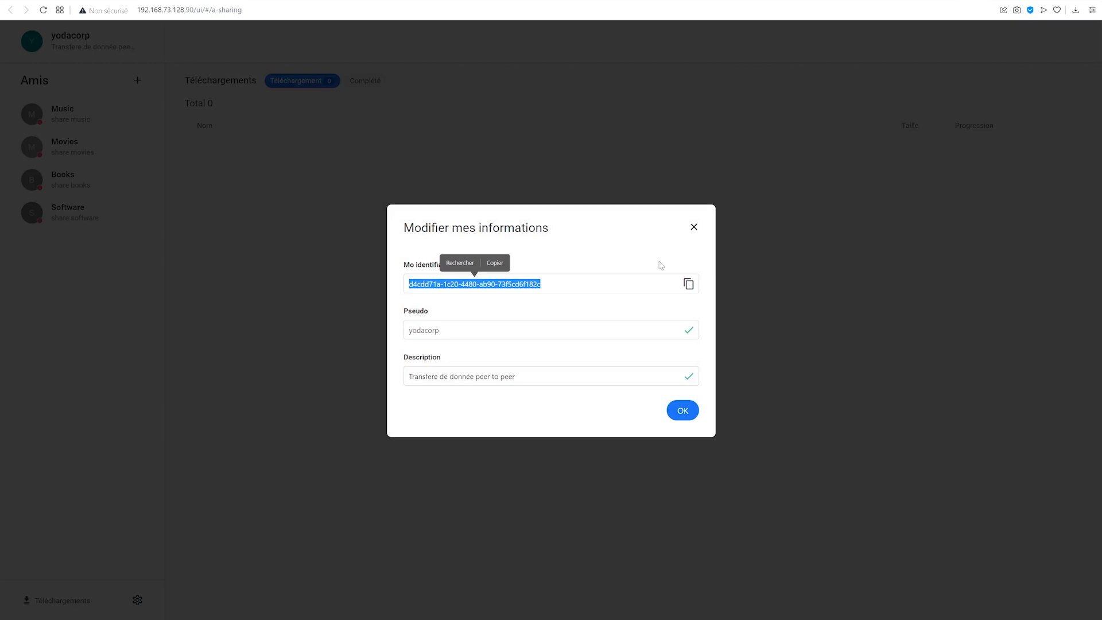
{"action": "left_click", "coordinate": [477, 284]}
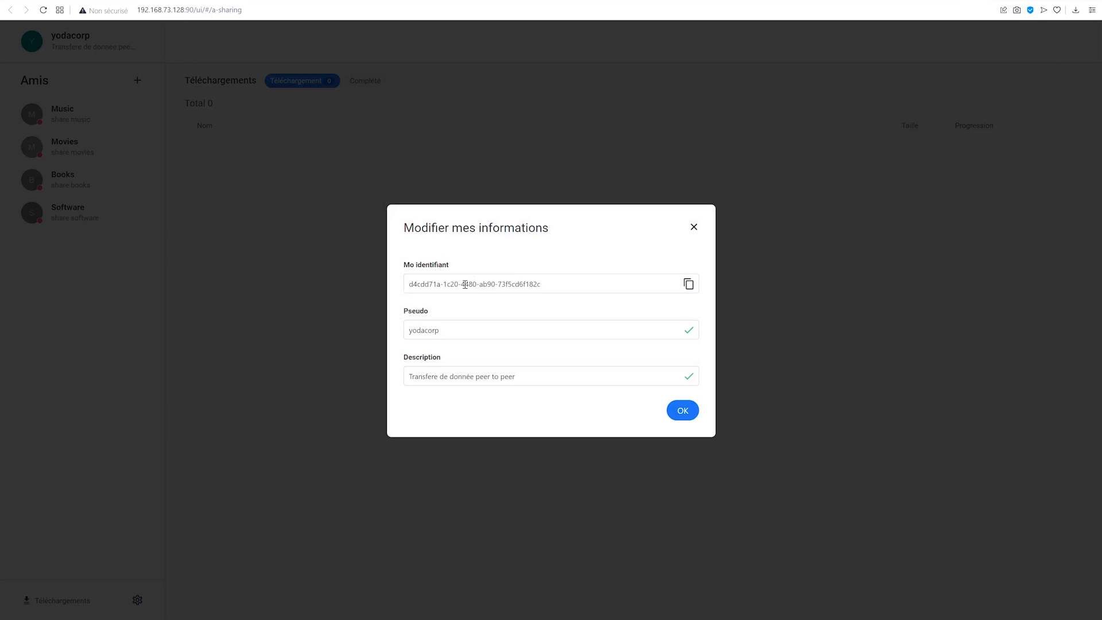
{"action": "left_click", "coordinate": [694, 227]}
Copy the account's own identifier, try to send a friend request to it, and close the request form.
{"action": "mouse_move", "coordinate": [70, 47]}
{"action": "left_click", "coordinate": [66, 84]}
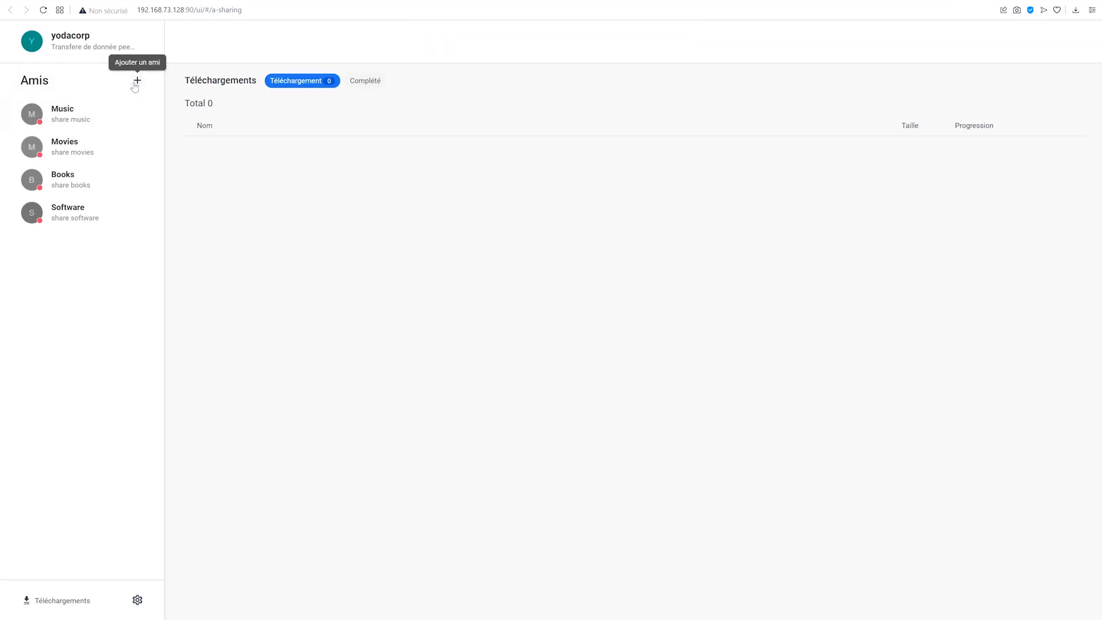
{"action": "left_click", "coordinate": [134, 85]}
{"action": "key", "text": "ctrl+v"}
{"action": "left_click", "coordinate": [649, 368]}
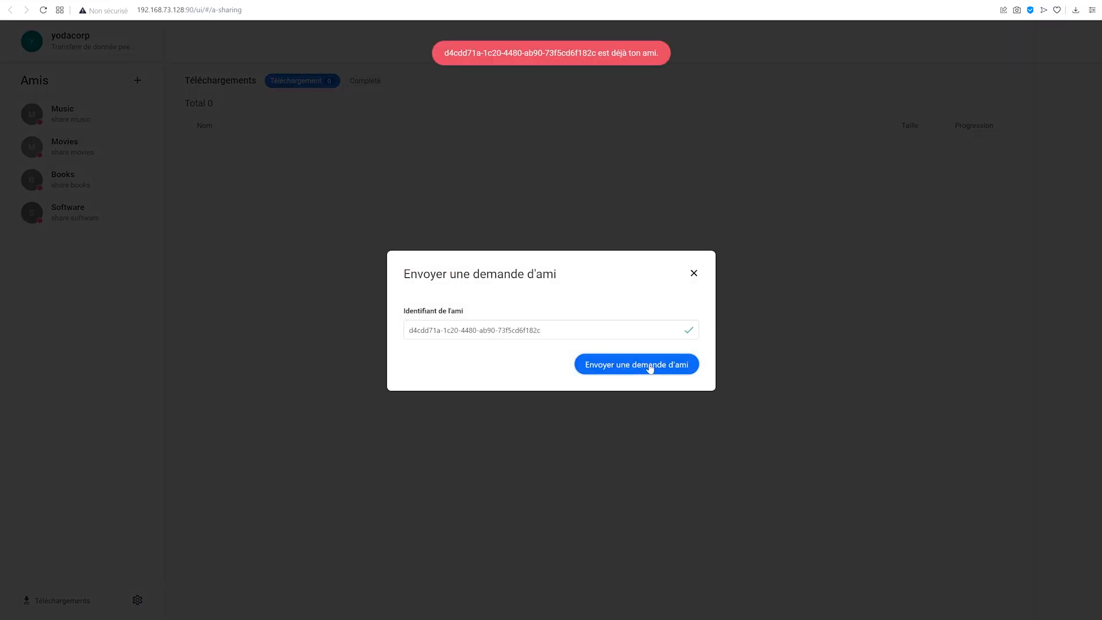
{"action": "left_click", "coordinate": [693, 274]}
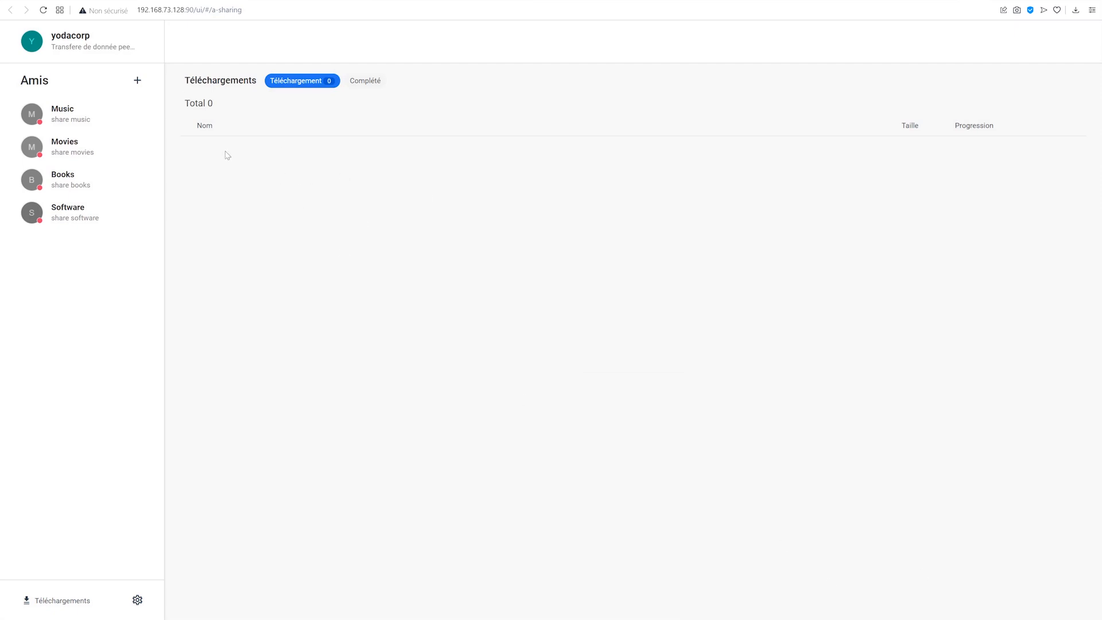
Send a friend request using the other server's friend identifier.
{"action": "left_click", "coordinate": [136, 81]}
{"action": "key", "text": "ctrl+v"}
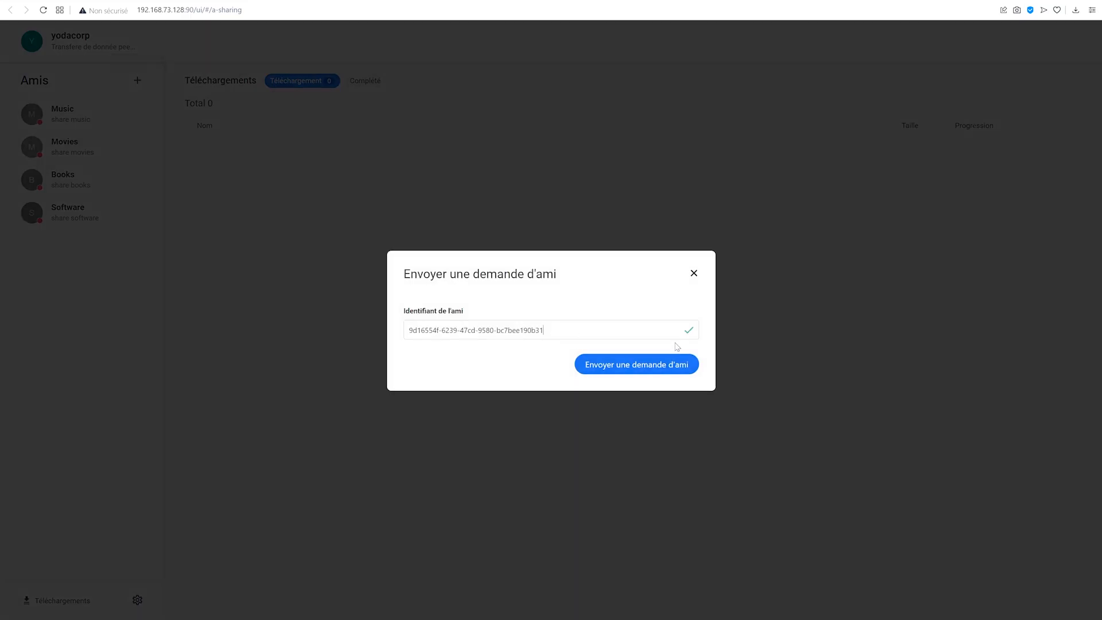
{"action": "left_click", "coordinate": [667, 368]}
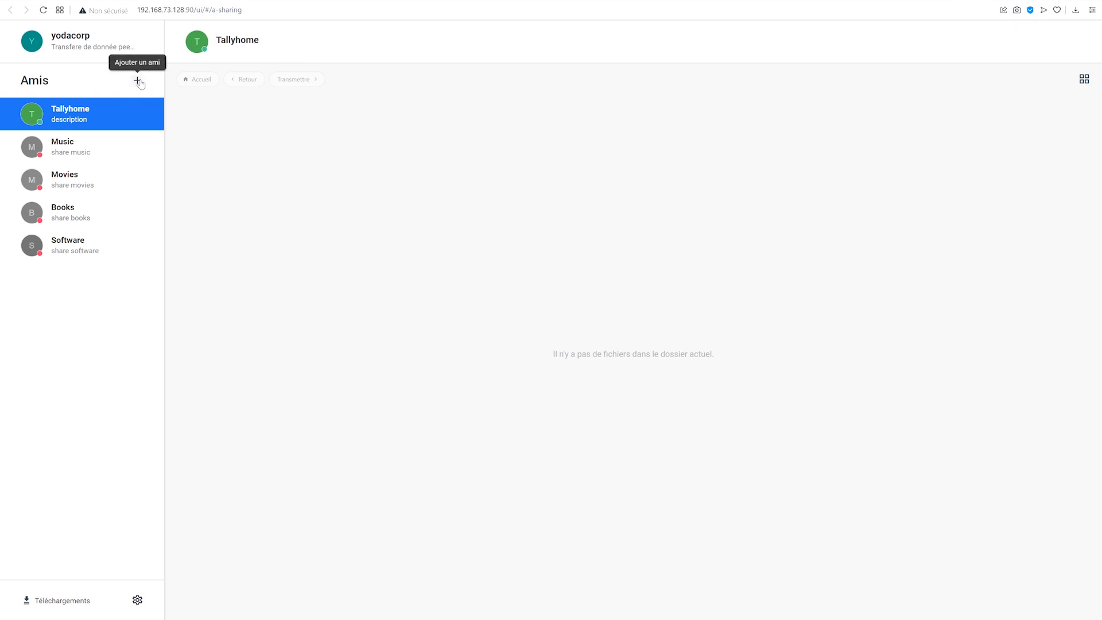
Look at the management options for the Music friend, including its remark, and return to the newly added friend.
{"action": "right_click", "coordinate": [156, 147]}
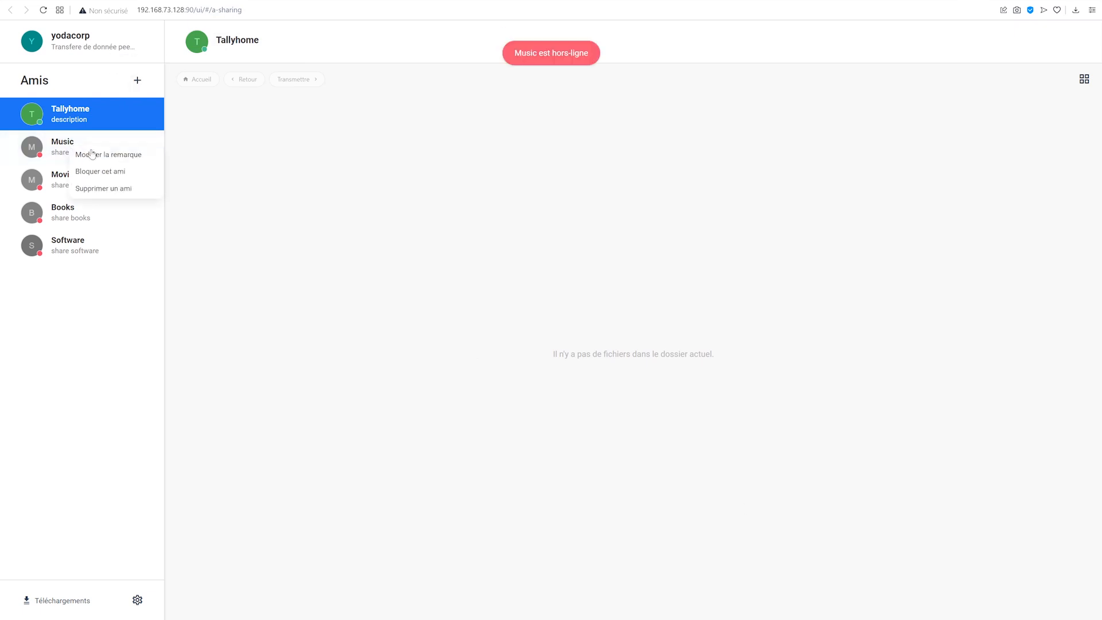
{"action": "left_click", "coordinate": [135, 160]}
{"action": "left_click", "coordinate": [682, 365]}
{"action": "right_click", "coordinate": [91, 150]}
{"action": "left_click", "coordinate": [115, 98]}
Add the Downloads, Gallery and Media folders to the shared folders and save the sharing settings.
{"action": "left_click", "coordinate": [138, 601]}
{"action": "left_click", "coordinate": [681, 272]}
{"action": "left_click", "coordinate": [497, 298]}
{"action": "left_click", "coordinate": [621, 432]}
{"action": "left_click", "coordinate": [680, 272]}
{"action": "left_click", "coordinate": [504, 319]}
{"action": "left_click", "coordinate": [635, 426]}
{"action": "left_click", "coordinate": [680, 262]}
{"action": "left_click", "coordinate": [517, 341]}
{"action": "left_click", "coordinate": [635, 427]}
{"action": "left_click", "coordinate": [681, 413]}
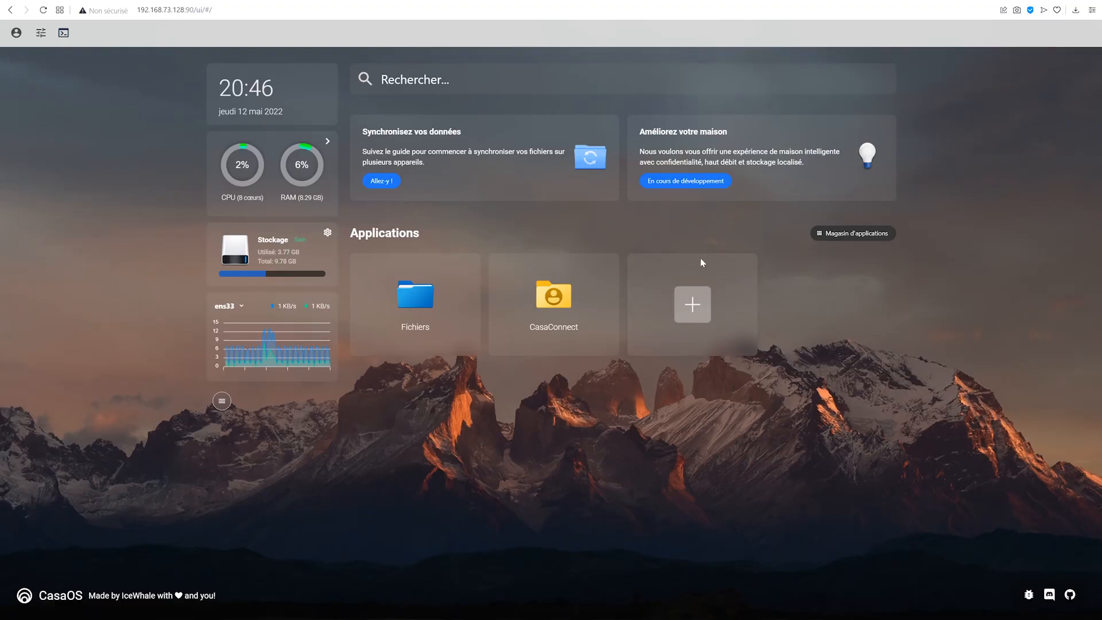
Browse the application store from the CasaOS dashboard and install Nextcloud.
{"action": "left_click", "coordinate": [838, 234]}
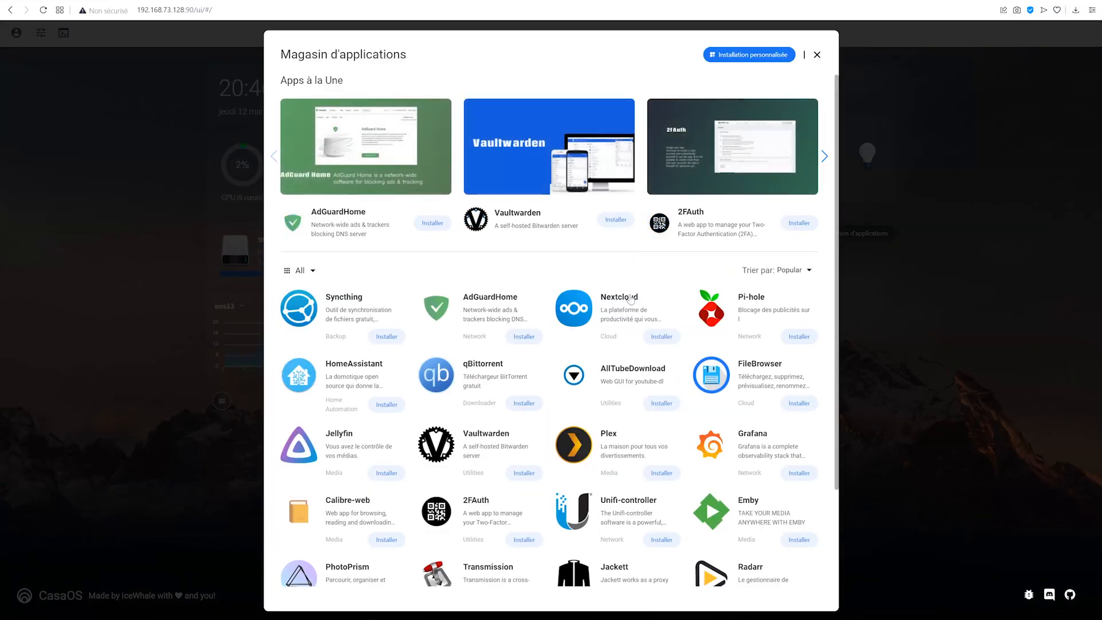
{"action": "scroll", "coordinate": [638, 337], "scroll_direction": "down", "scroll_amount": 2}
{"action": "scroll", "coordinate": [638, 337], "scroll_direction": "up", "scroll_amount": 2}
{"action": "scroll", "coordinate": [762, 382], "scroll_direction": "down", "scroll_amount": 2}
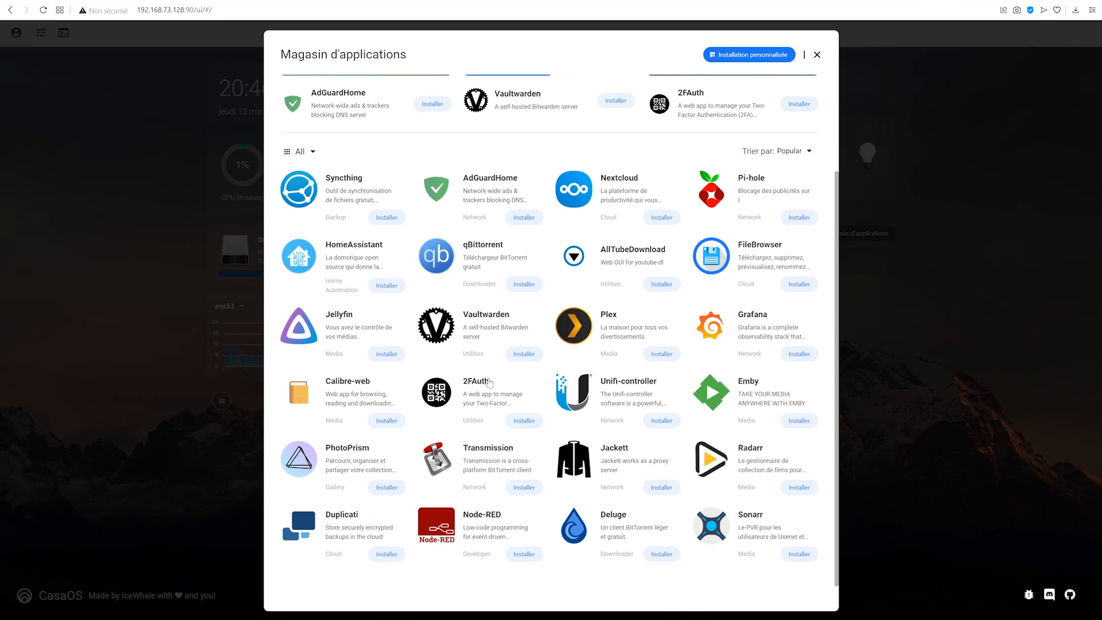
{"action": "scroll", "coordinate": [489, 383], "scroll_direction": "up", "scroll_amount": 2}
{"action": "left_click", "coordinate": [664, 339]}
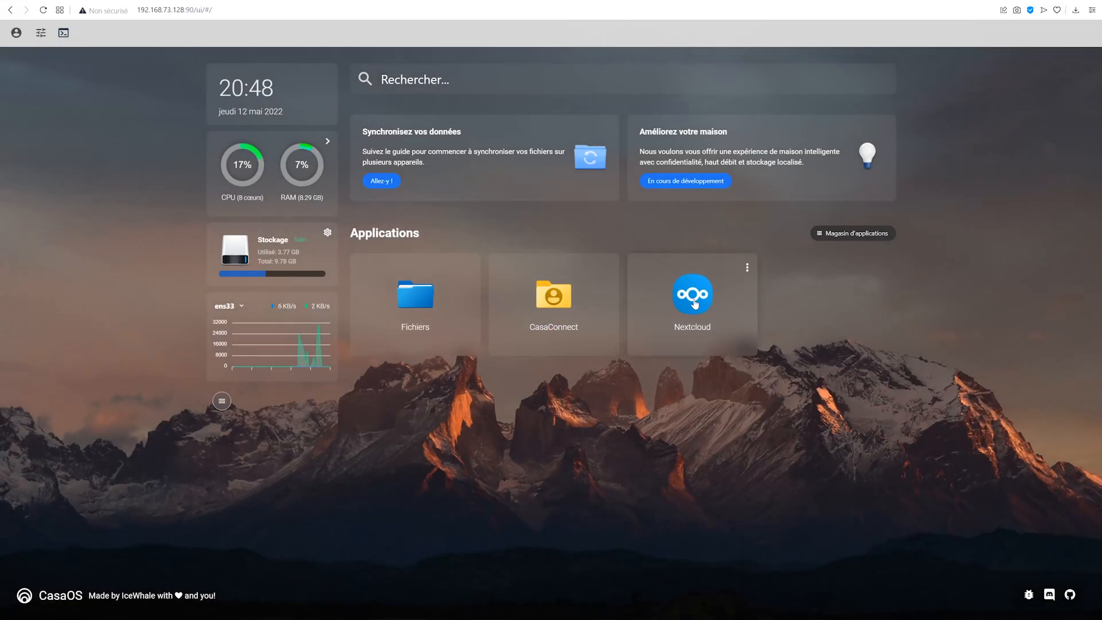
Open Nextcloud's settings and review the network choices, keeping bridge selected.
{"action": "left_click", "coordinate": [746, 267]}
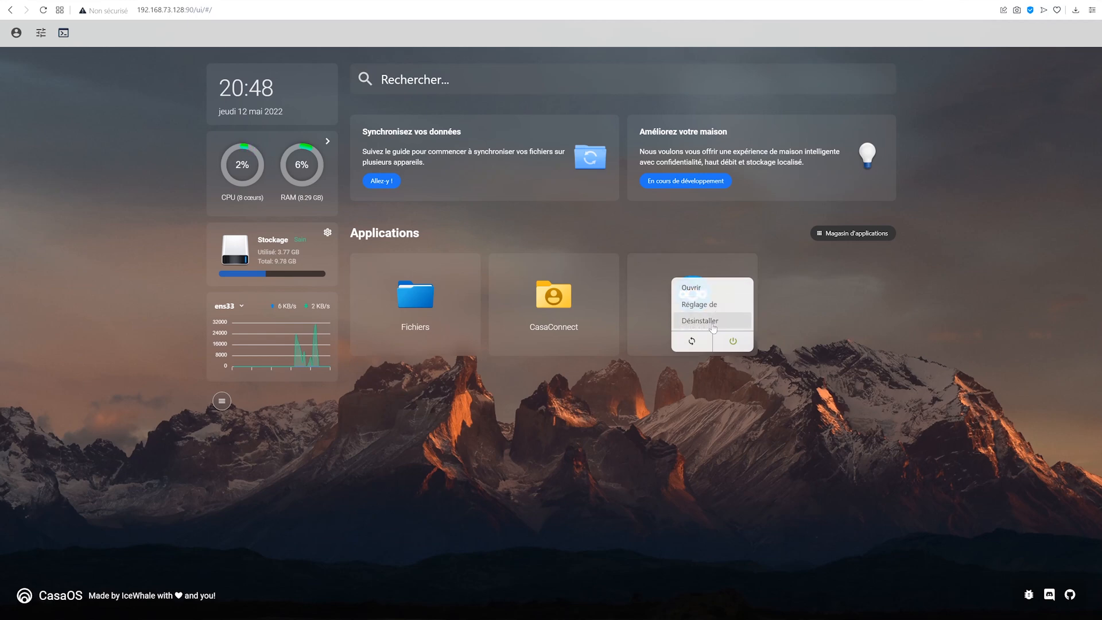
{"action": "left_click", "coordinate": [699, 304]}
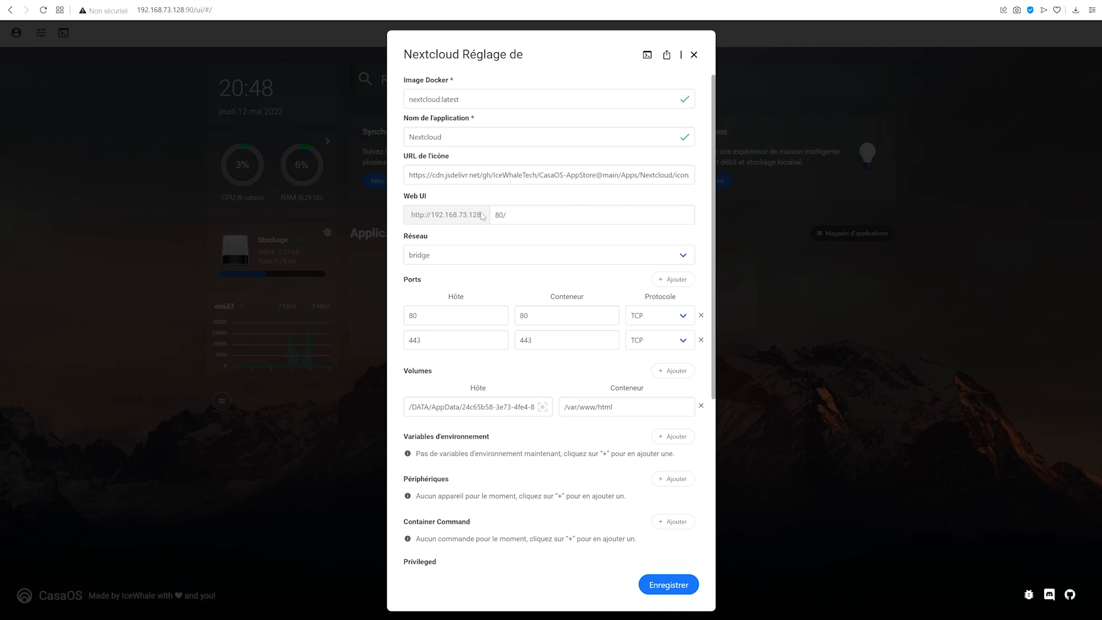
{"action": "left_click", "coordinate": [466, 261]}
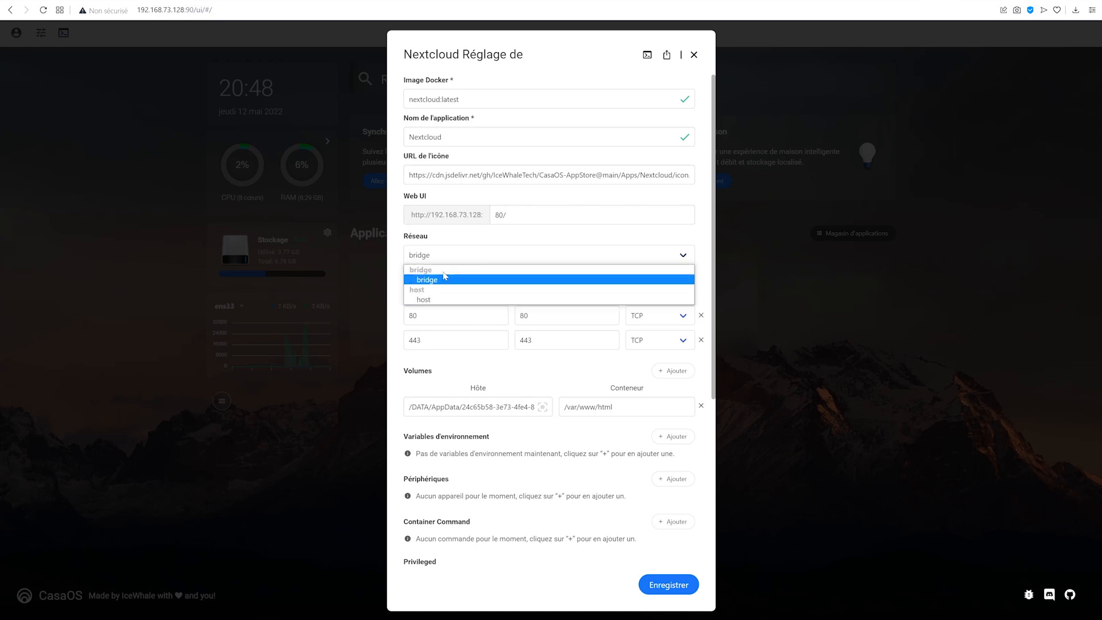
{"action": "left_click", "coordinate": [444, 278]}
Examine Nextcloud's container volume path, Privileged switch, memory limit, CPU shares and restart policy, leaving Privileged off.
{"action": "scroll", "coordinate": [560, 363], "scroll_direction": "down", "scroll_amount": 1}
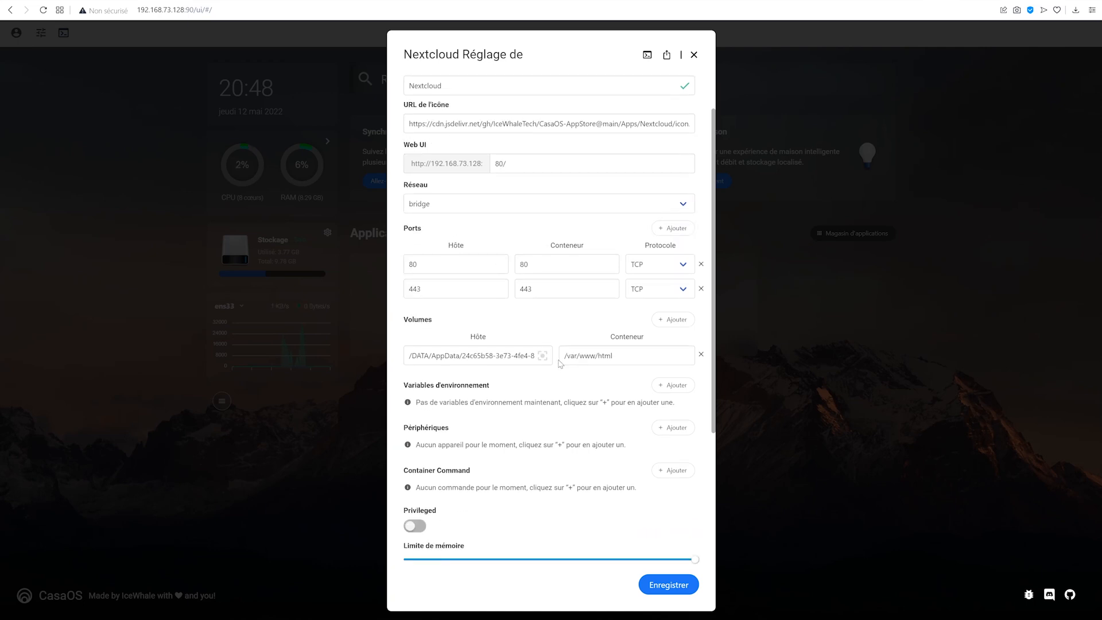
{"action": "left_click_drag", "start_coordinate": [561, 356], "coordinate": [615, 356]}
{"action": "left_click", "coordinate": [603, 381]}
{"action": "scroll", "coordinate": [603, 382], "scroll_direction": "down", "scroll_amount": 3}
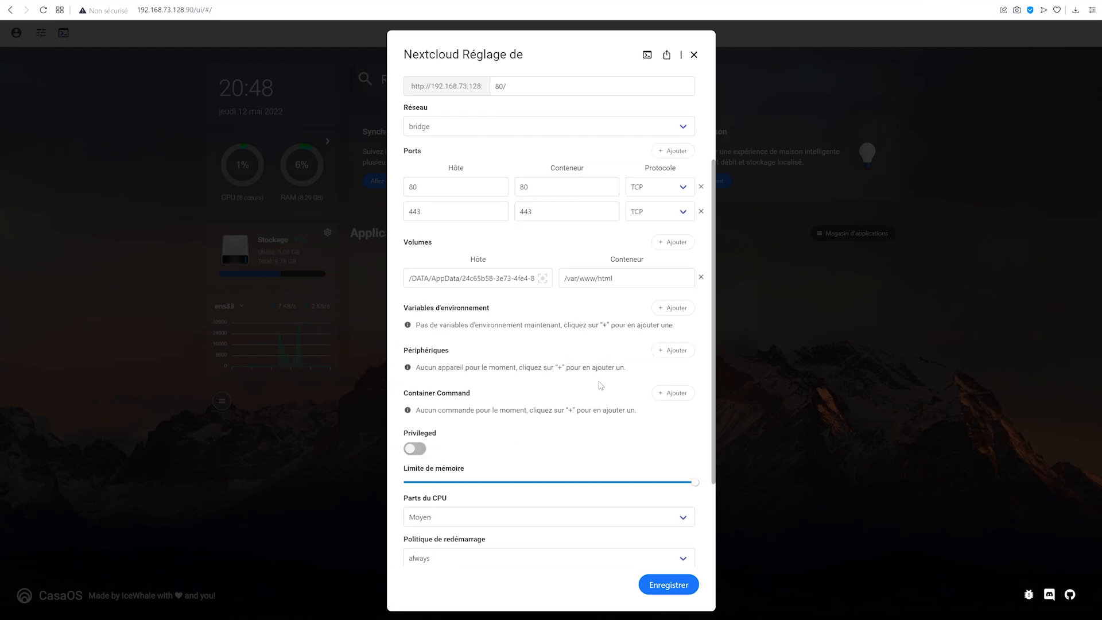
{"action": "left_click", "coordinate": [415, 372]}
{"action": "left_click", "coordinate": [414, 372]}
{"action": "scroll", "coordinate": [497, 385], "scroll_direction": "down", "scroll_amount": 1}
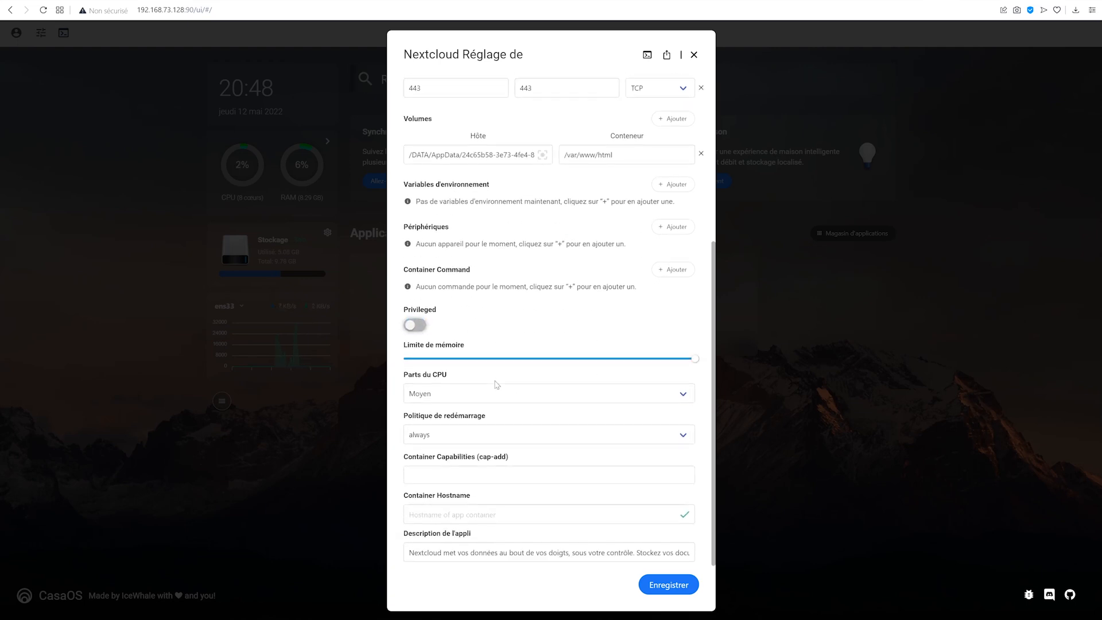
Check Nextcloud's CPU shares choices, view the container's terminal and logs, and close its settings.
{"action": "left_click", "coordinate": [451, 396]}
{"action": "left_click", "coordinate": [454, 412]}
{"action": "scroll", "coordinate": [610, 487], "scroll_direction": "up", "scroll_amount": 5}
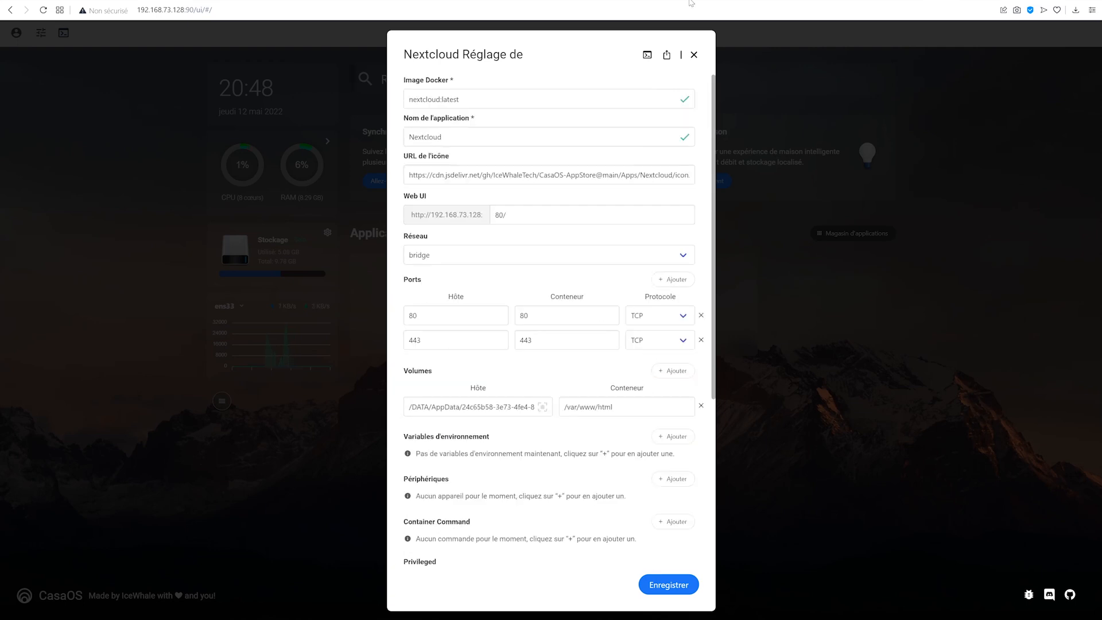
{"action": "left_click", "coordinate": [647, 56]}
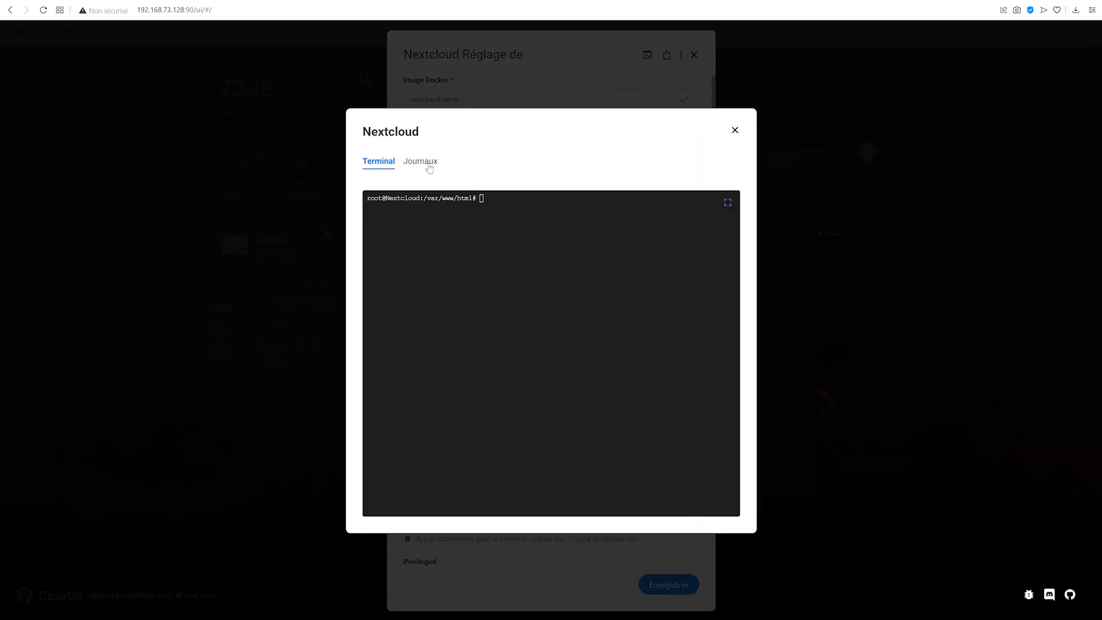
{"action": "left_click", "coordinate": [419, 83]}
{"action": "left_click", "coordinate": [735, 52]}
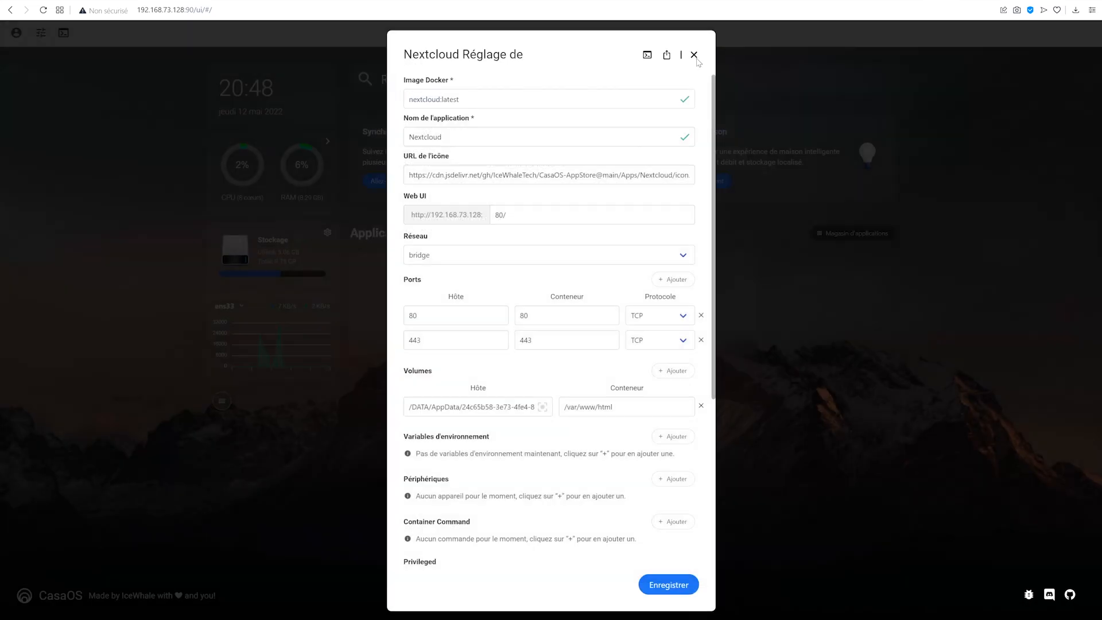
{"action": "left_click", "coordinate": [694, 55]}
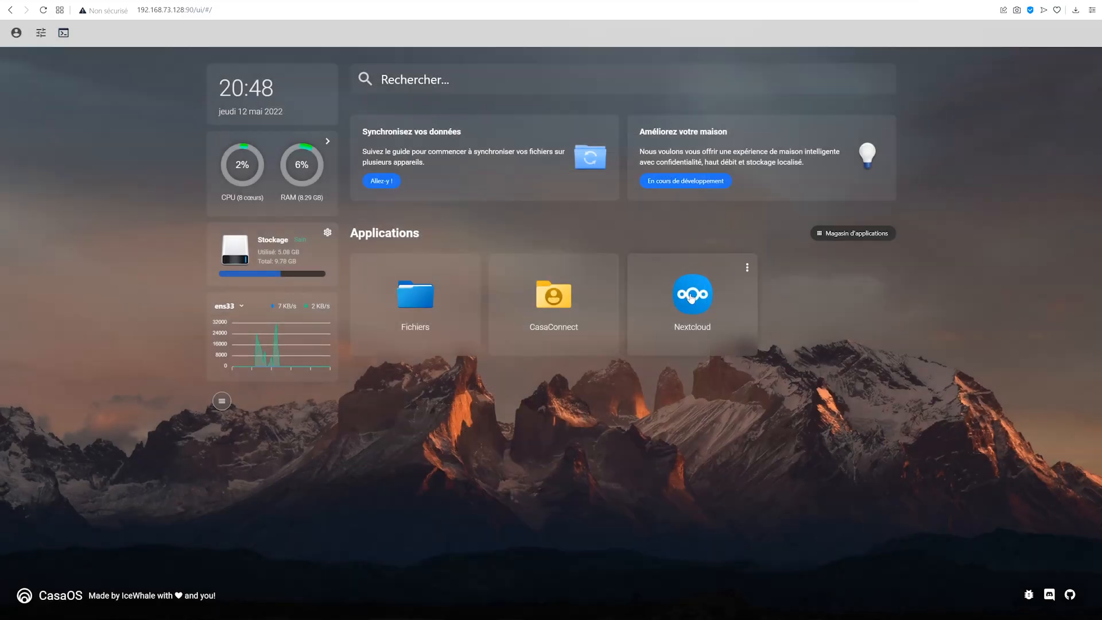
Launch Nextcloud and compare the SQLite, MySQL/MariaDB and PostgreSQL database options, keeping SQLite.
{"action": "left_click", "coordinate": [690, 295]}
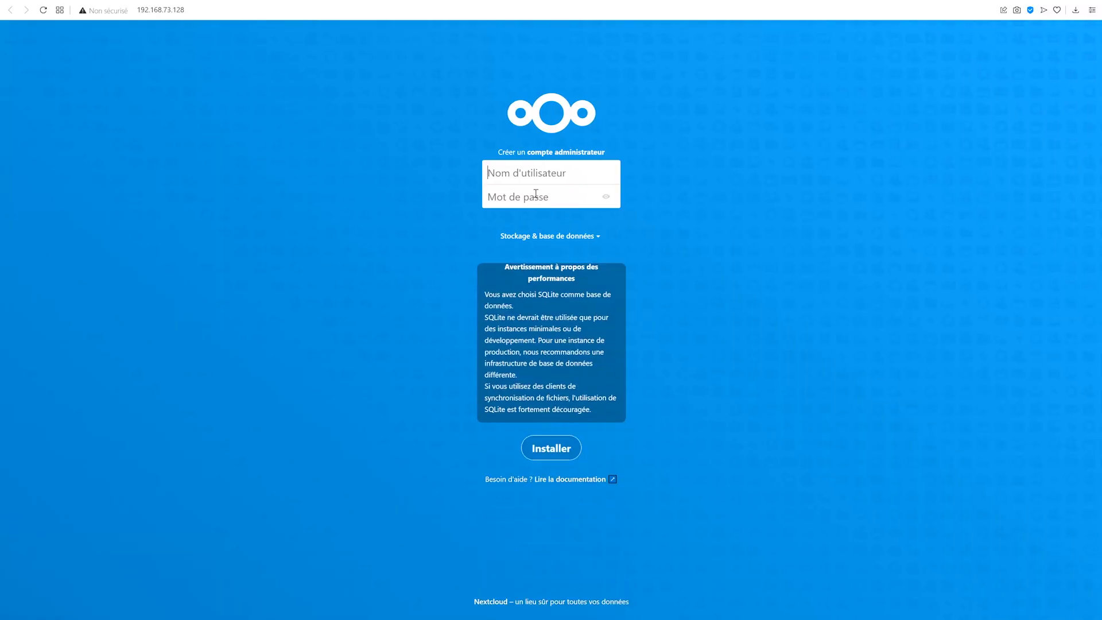
{"action": "left_click", "coordinate": [552, 240]}
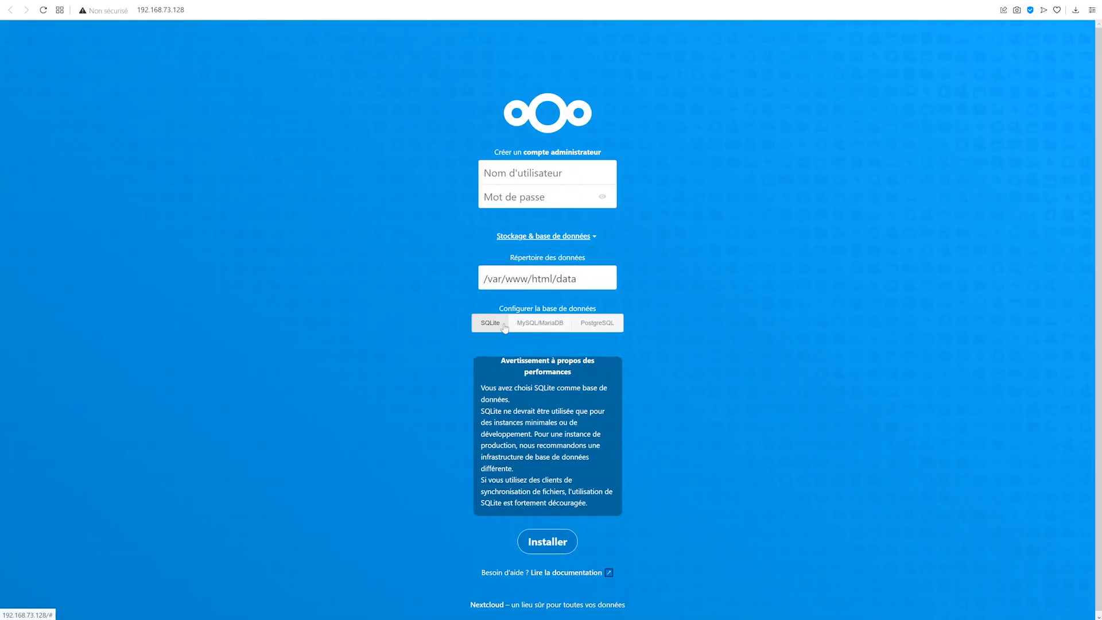
{"action": "left_click", "coordinate": [540, 323]}
{"action": "left_click", "coordinate": [596, 324]}
{"action": "left_click", "coordinate": [566, 324]}
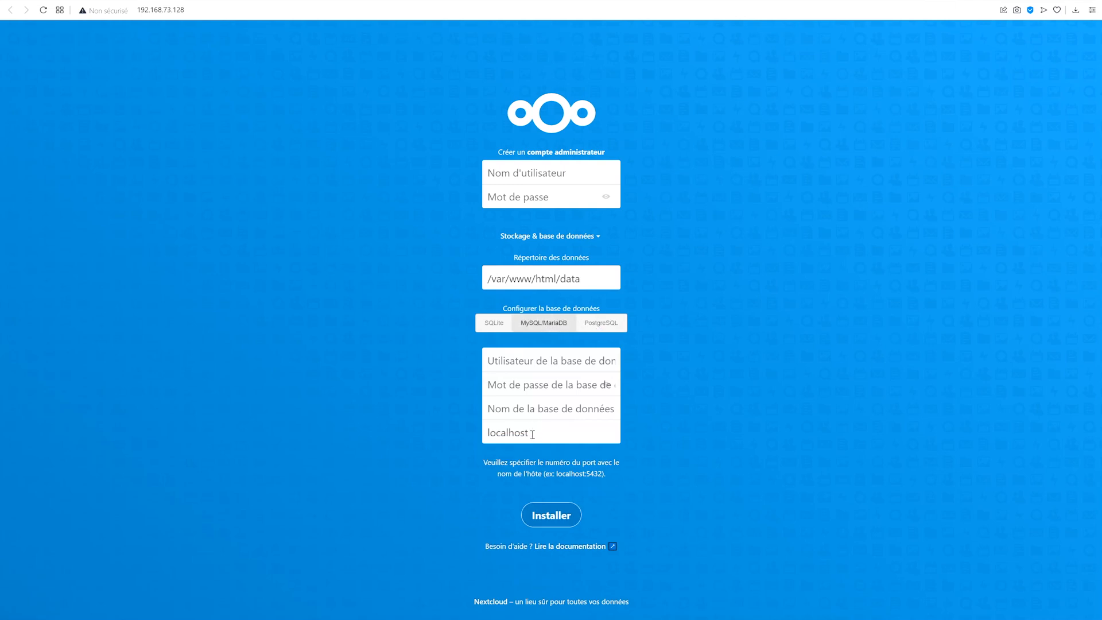
{"action": "left_click", "coordinate": [493, 325]}
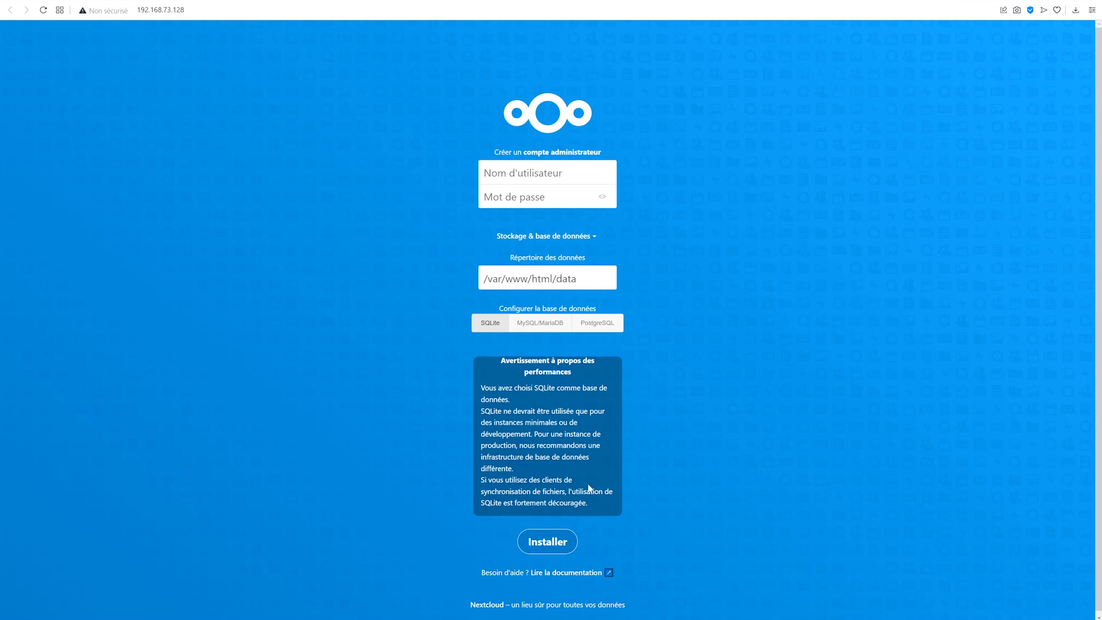
{"action": "scroll", "coordinate": [579, 560], "scroll_direction": "down", "scroll_amount": 1}
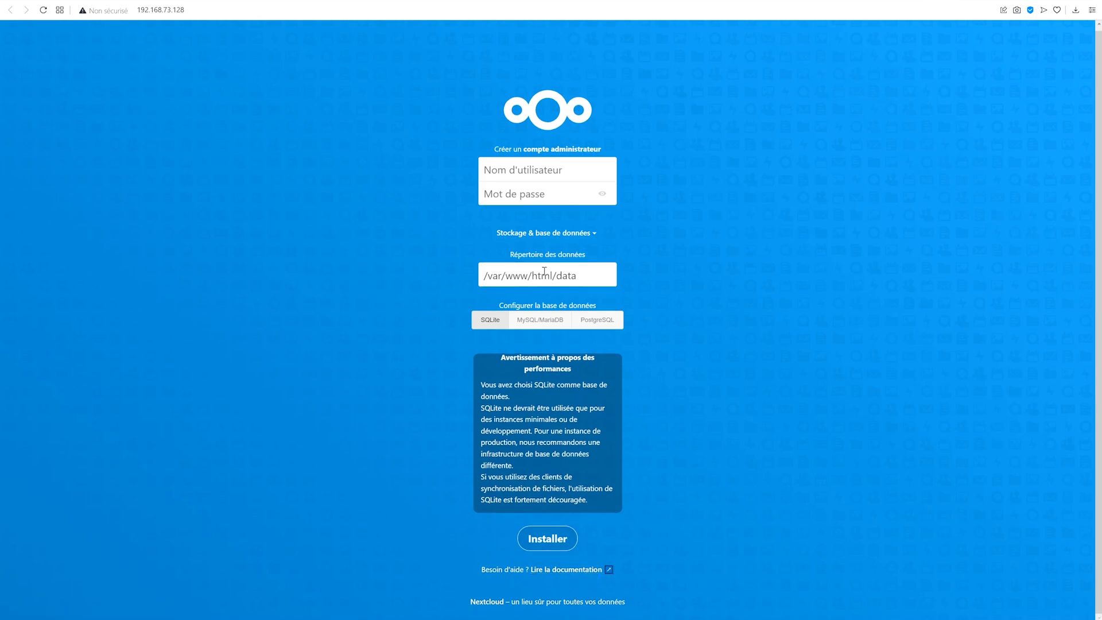
{"action": "scroll", "coordinate": [551, 277], "scroll_direction": "up", "scroll_amount": 1}
Enter a username and password for the Nextcloud administrator account and start the installation.
{"action": "left_click", "coordinate": [549, 175]}
{"action": "type", "text": "Yodacorp"}
{"action": "key", "text": "Tab"}
{"action": "type", "text": "******"}
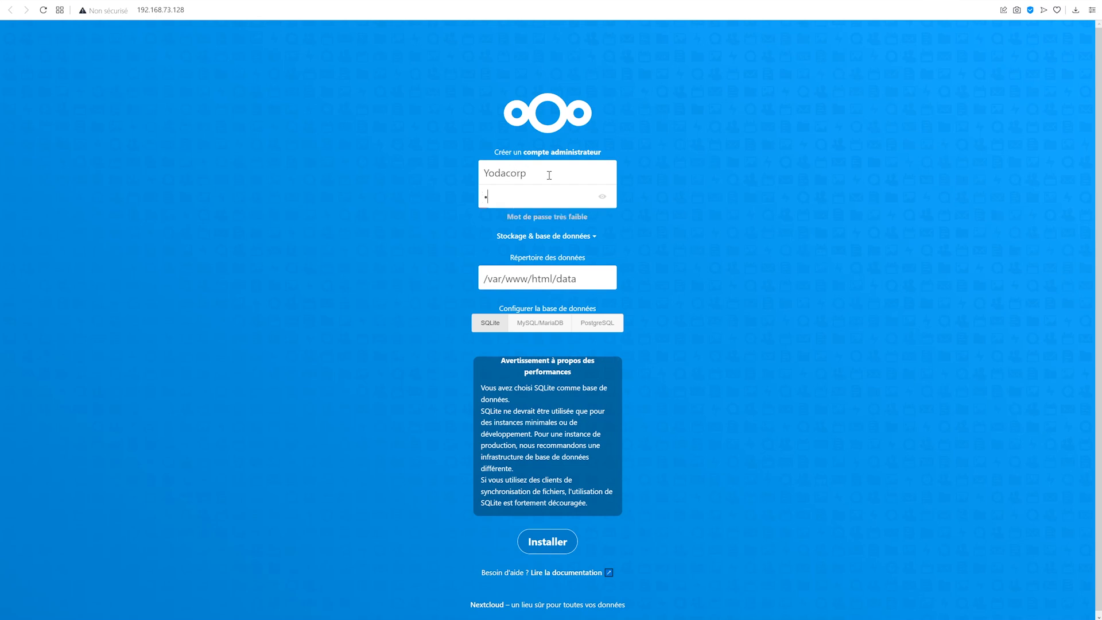
{"action": "double_click", "coordinate": [547, 198]}
{"action": "type", "text": "***"}
{"action": "key", "text": "BackSpace"}
{"action": "key", "text": "BackSpace"}
{"action": "key", "text": "BackSpace"}
{"action": "type", "text": "**********"}
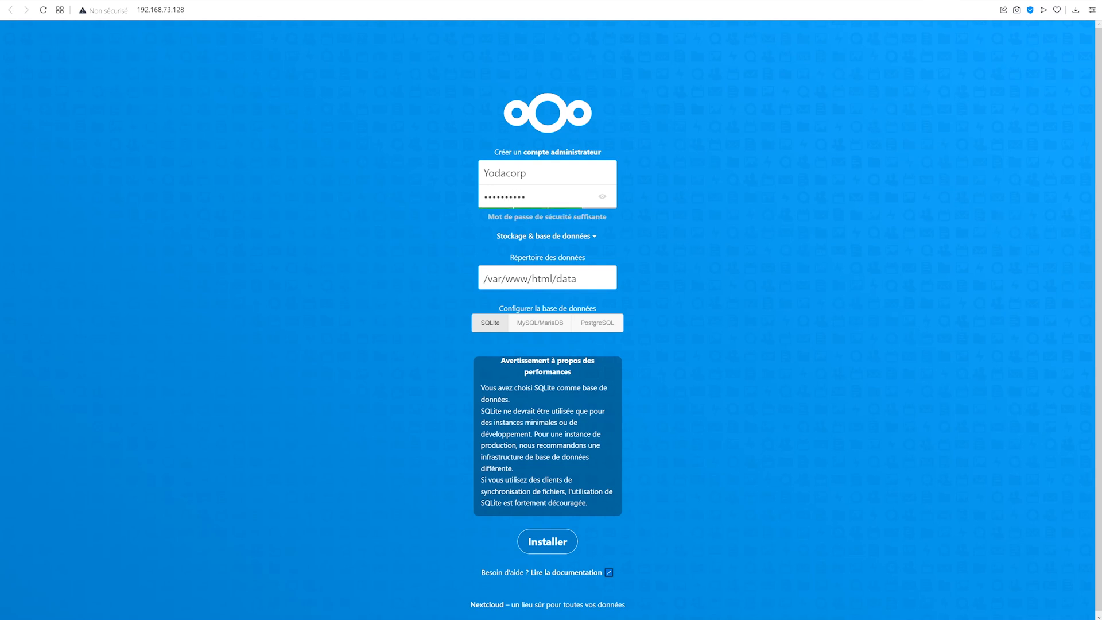
{"action": "left_click", "coordinate": [548, 542]}
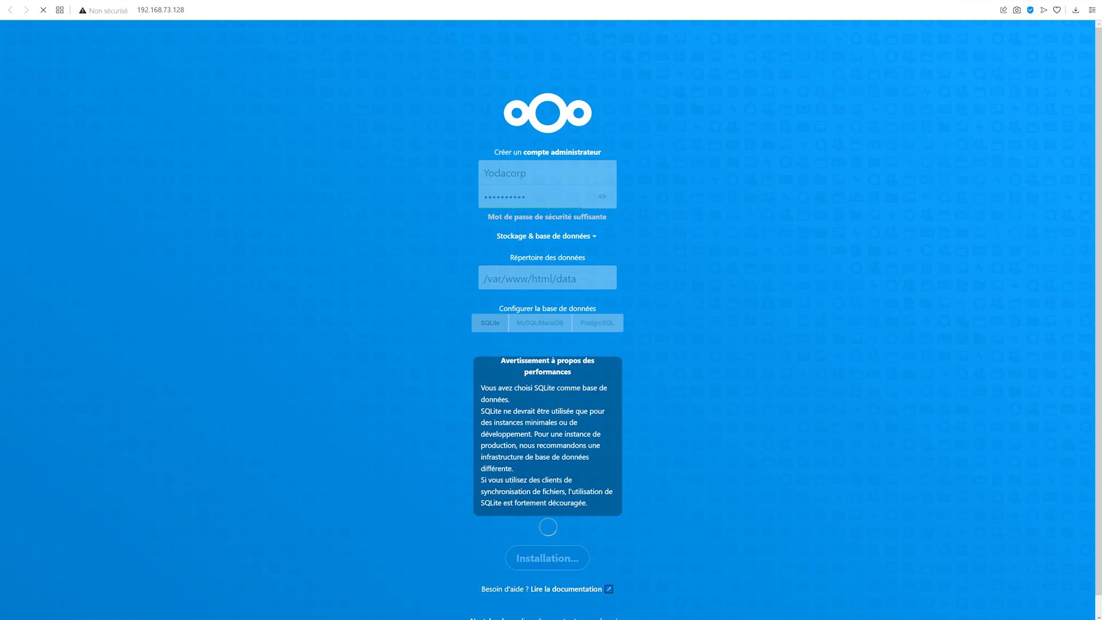
Log in to Nextcloud with the administrator username and password.
{"action": "type", "text": "Yodacorp"}
{"action": "key", "text": "Tab"}
{"action": "type", "text": "**********"}
{"action": "key", "text": "Return"}
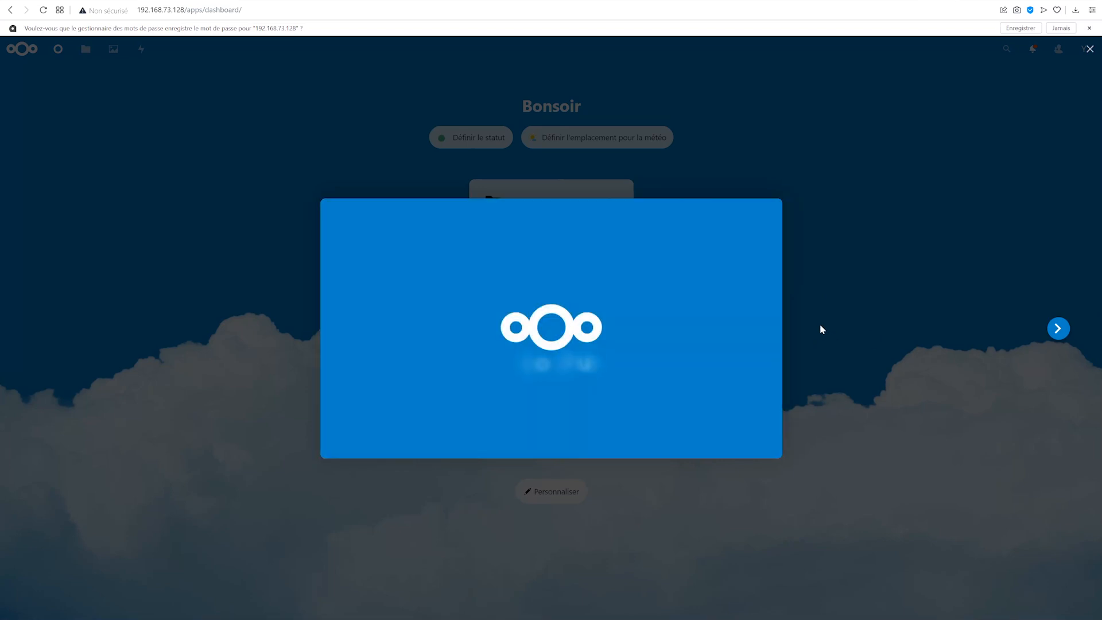
Page through the Nextcloud welcome guide as far as the sync app downloads.
{"action": "left_click", "coordinate": [1054, 334]}
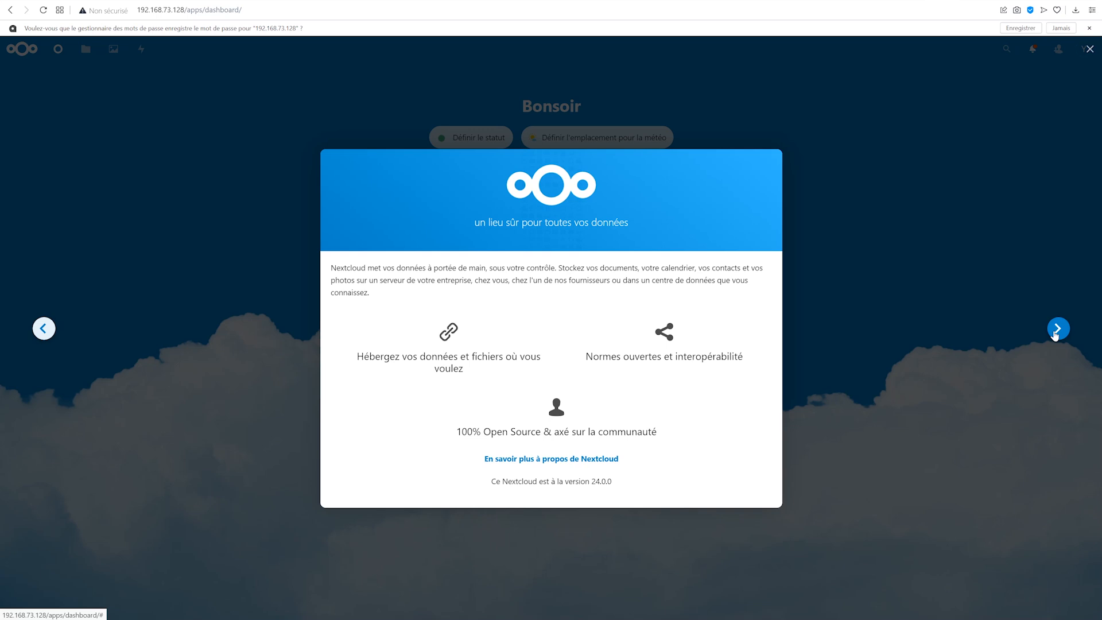
{"action": "left_click", "coordinate": [1058, 331]}
{"action": "left_click", "coordinate": [1058, 331]}
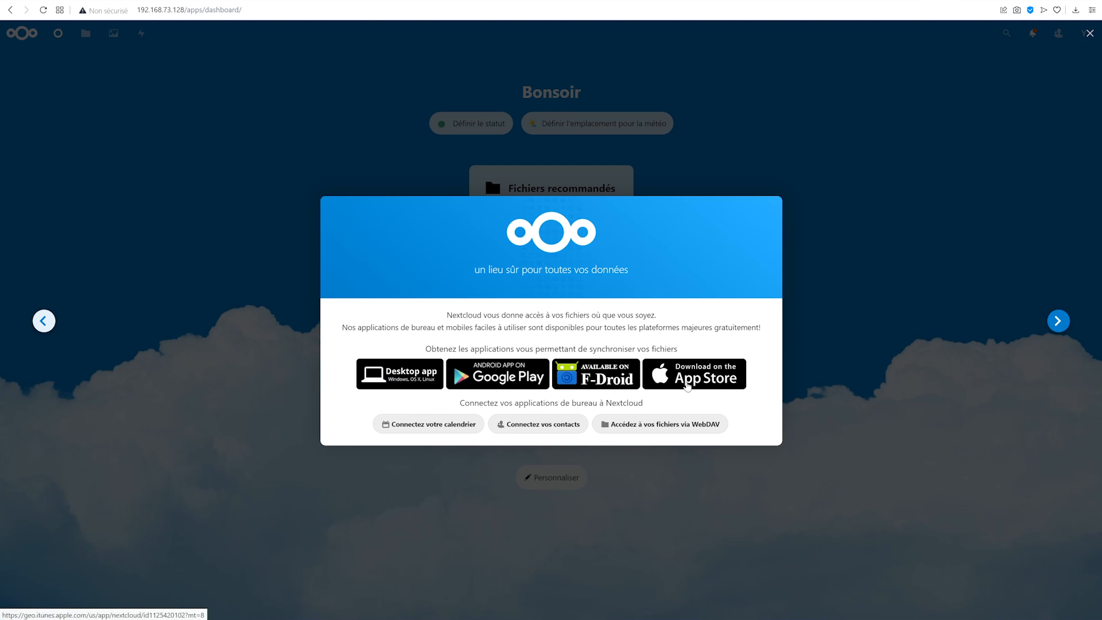
{"action": "left_click", "coordinate": [1056, 322]}
{"action": "left_click", "coordinate": [52, 330]}
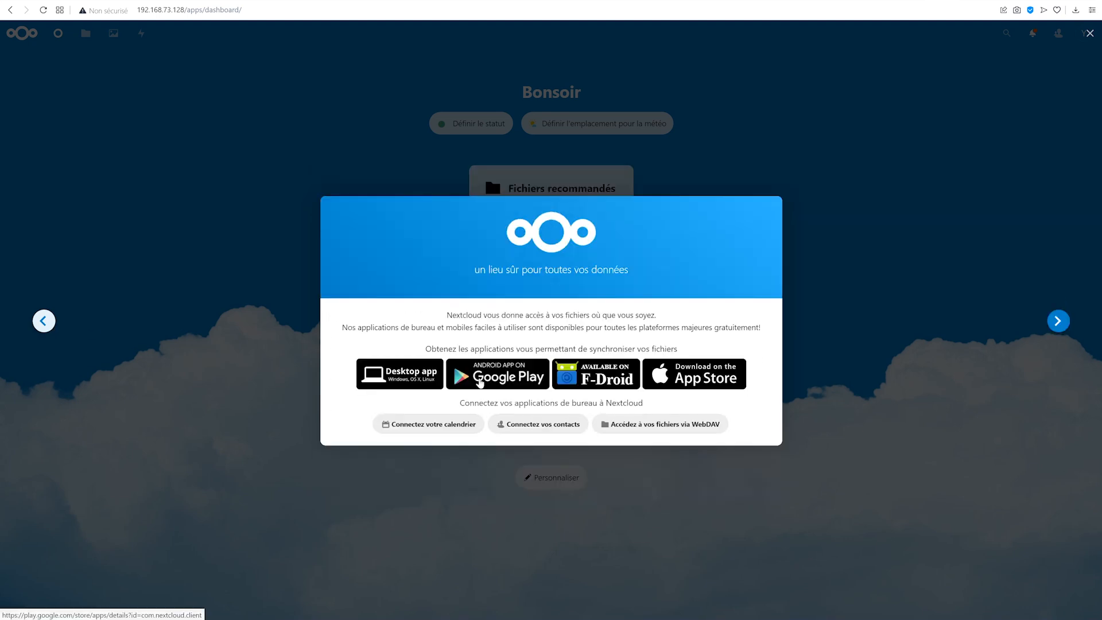
View the desktop client downloads on the Nextcloud website, then finish the welcome guide to start using Nextcloud.
{"action": "left_click", "coordinate": [476, 375]}
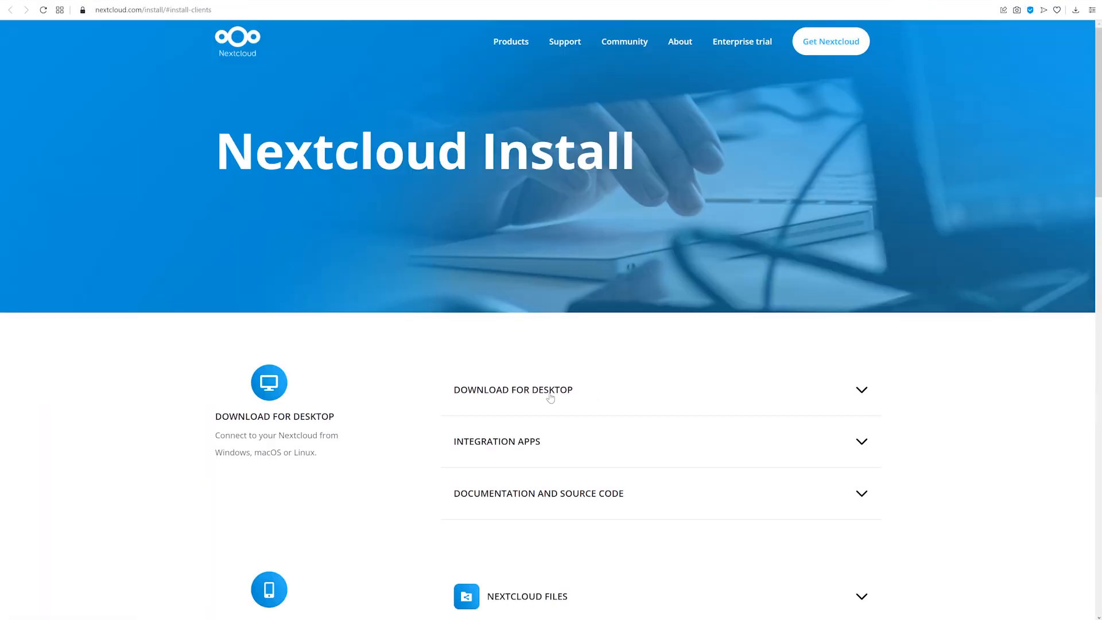
{"action": "left_click", "coordinate": [550, 397]}
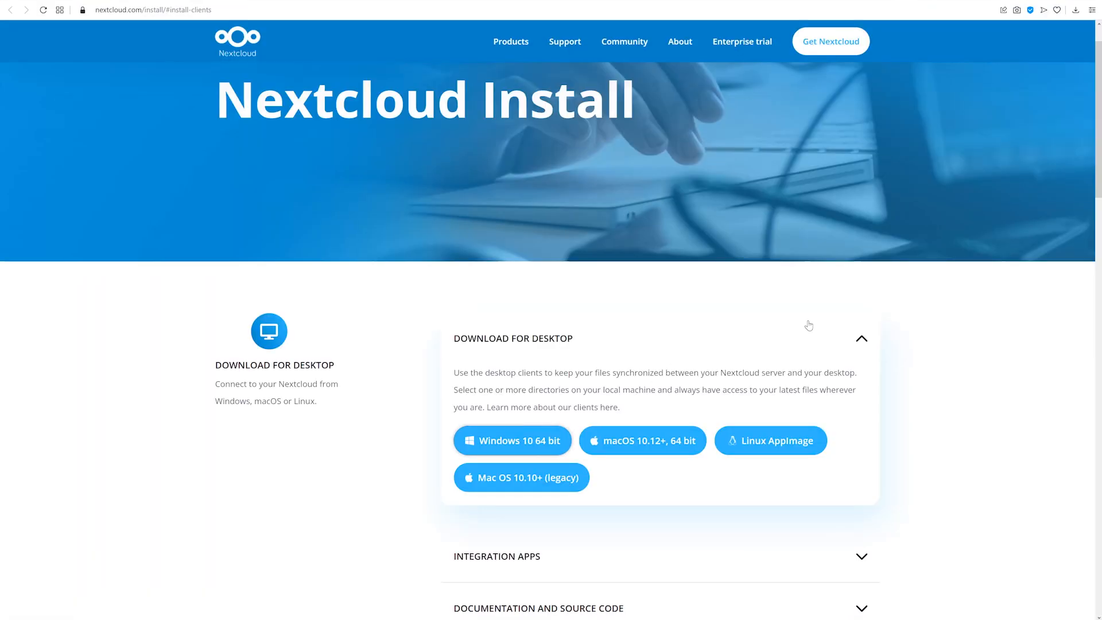
{"action": "left_click", "coordinate": [513, 441]}
{"action": "left_click", "coordinate": [517, 316]}
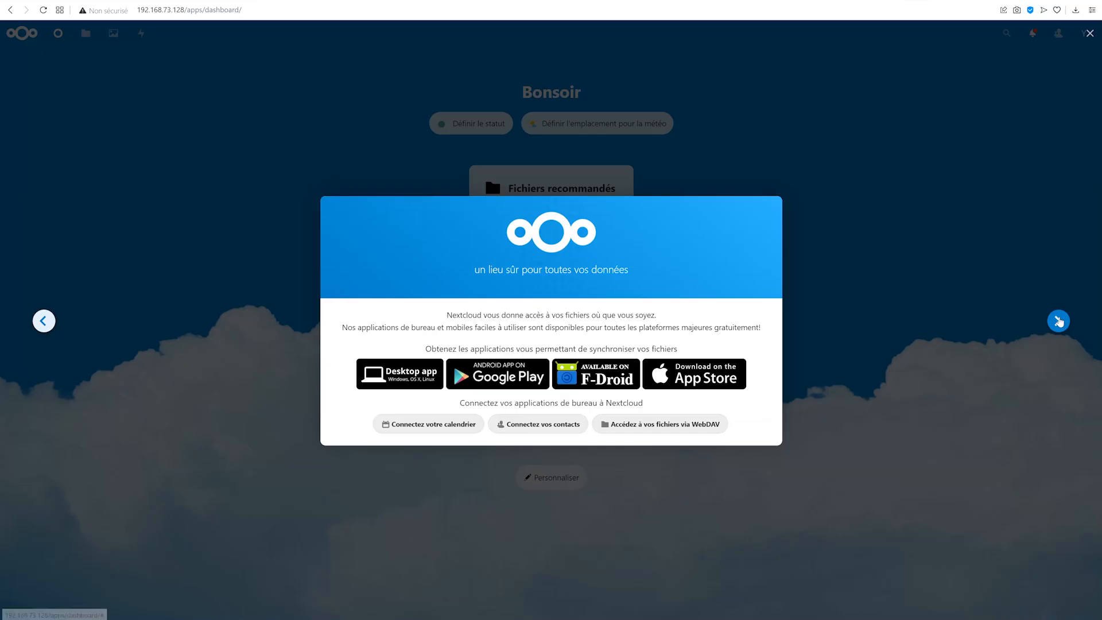
{"action": "left_click", "coordinate": [1059, 318]}
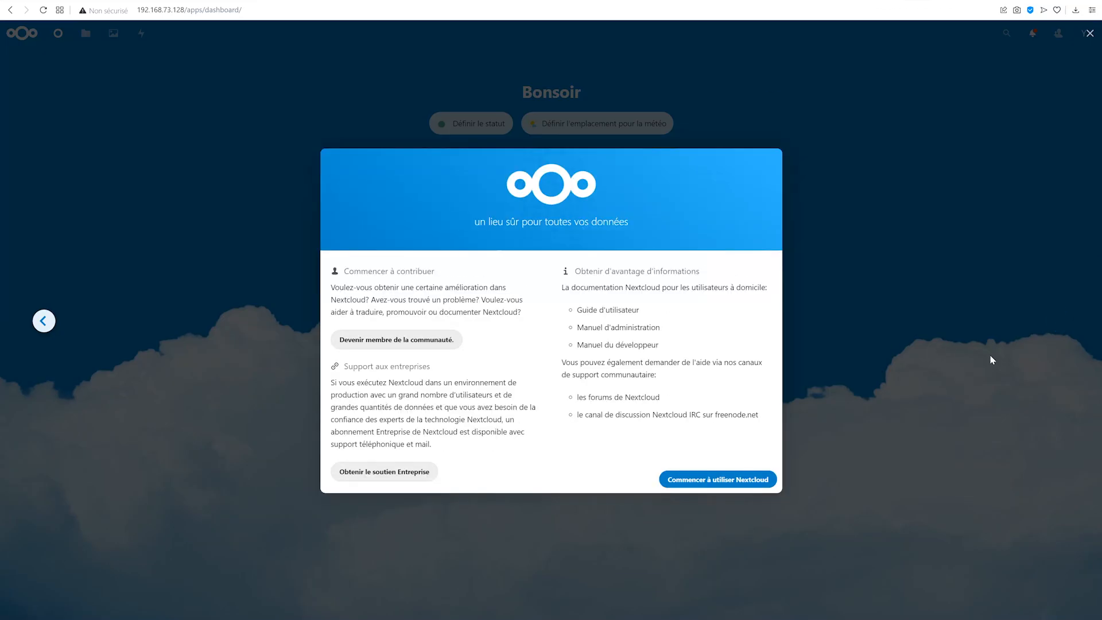
{"action": "left_click", "coordinate": [719, 479]}
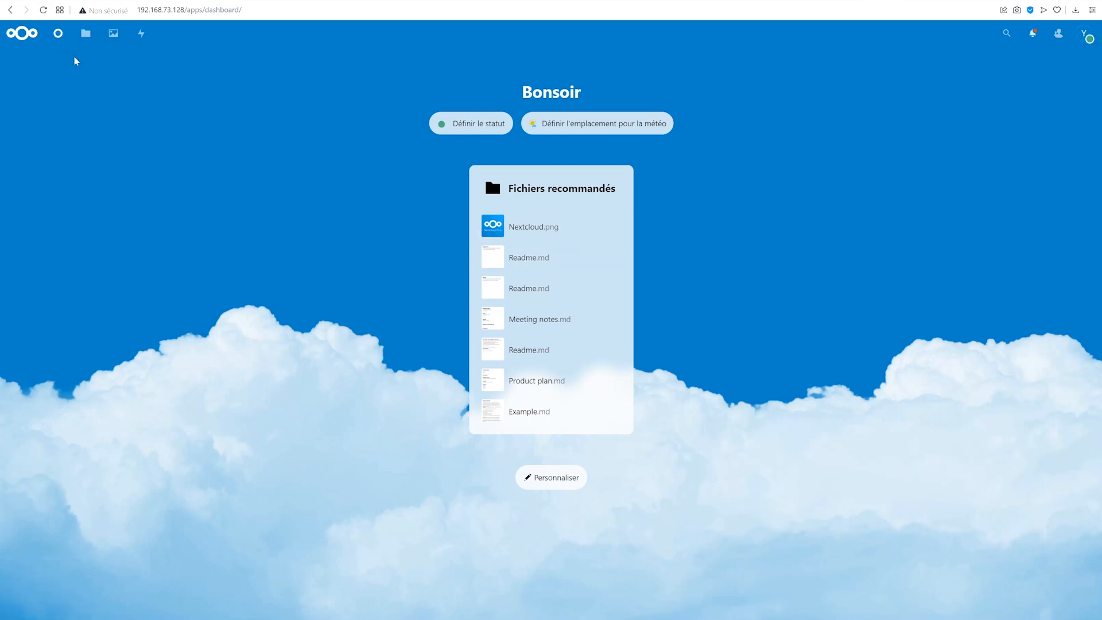
Open the Nextcloud files and preview Nextcloud intro.mp4, Nextcloud.png and Nextcloud Manual.pdf.
{"action": "left_click", "coordinate": [85, 32]}
{"action": "left_click", "coordinate": [228, 310]}
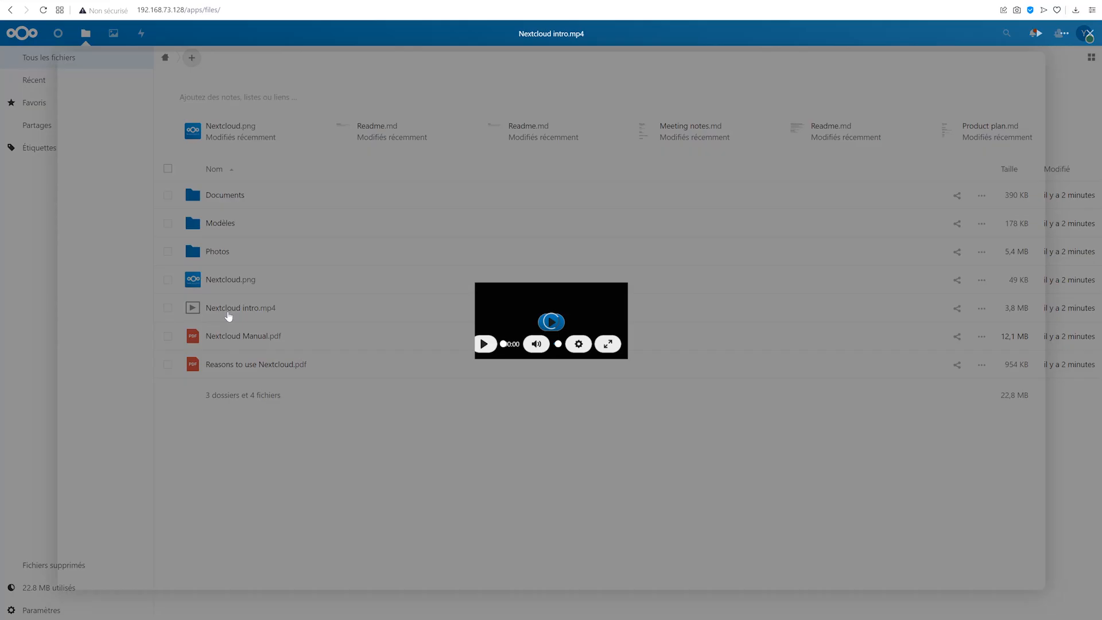
{"action": "left_click", "coordinate": [1057, 321]}
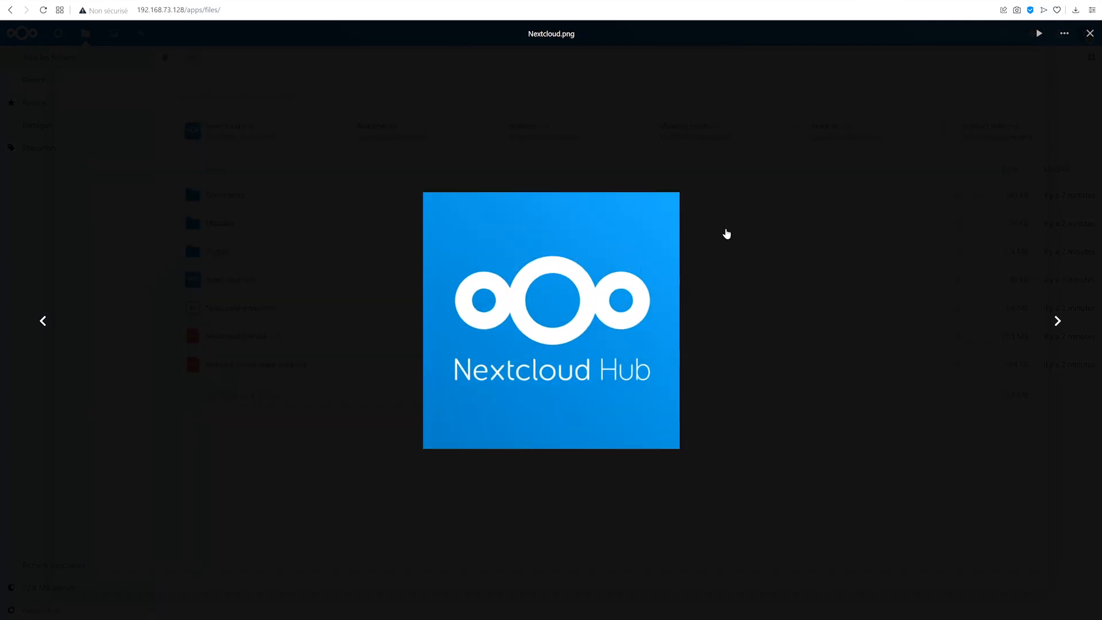
{"action": "left_click", "coordinate": [727, 234]}
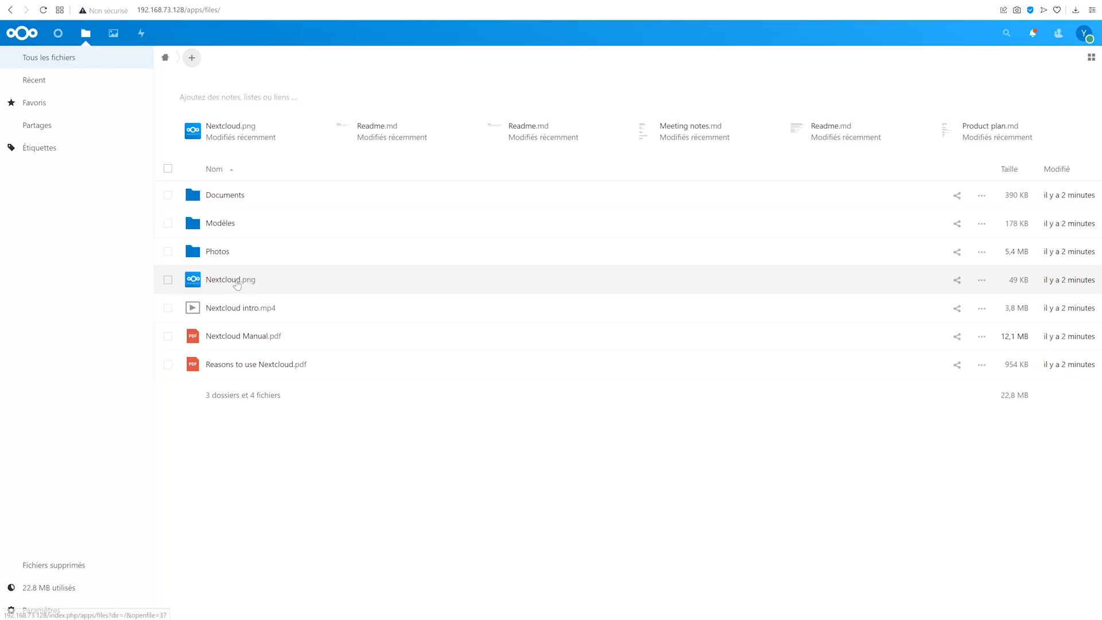
{"action": "left_click", "coordinate": [241, 335]}
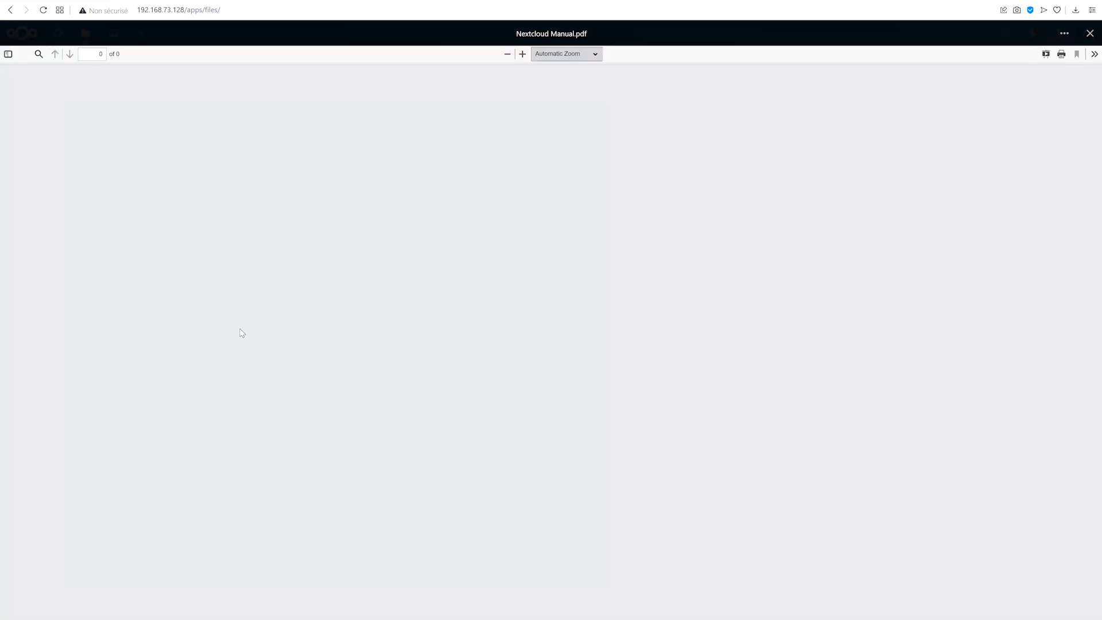
{"action": "left_click", "coordinate": [45, 138]}
{"action": "key", "text": "Escape"}
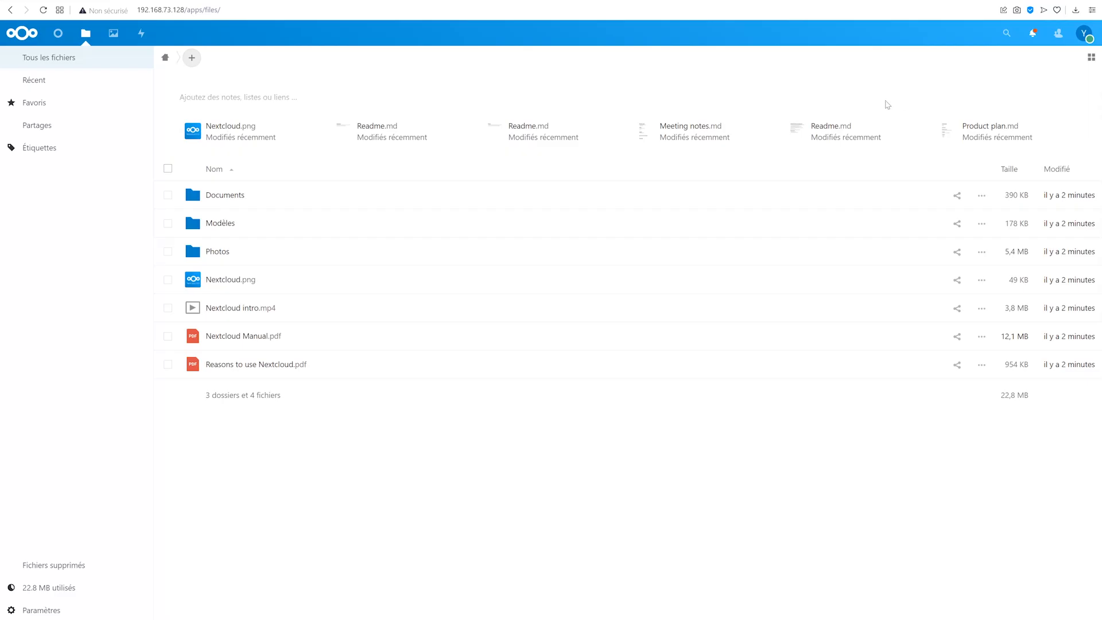
Browse the pictures of the Photos folder in grid view, then return to the root folder in list view.
{"action": "left_click", "coordinate": [229, 248]}
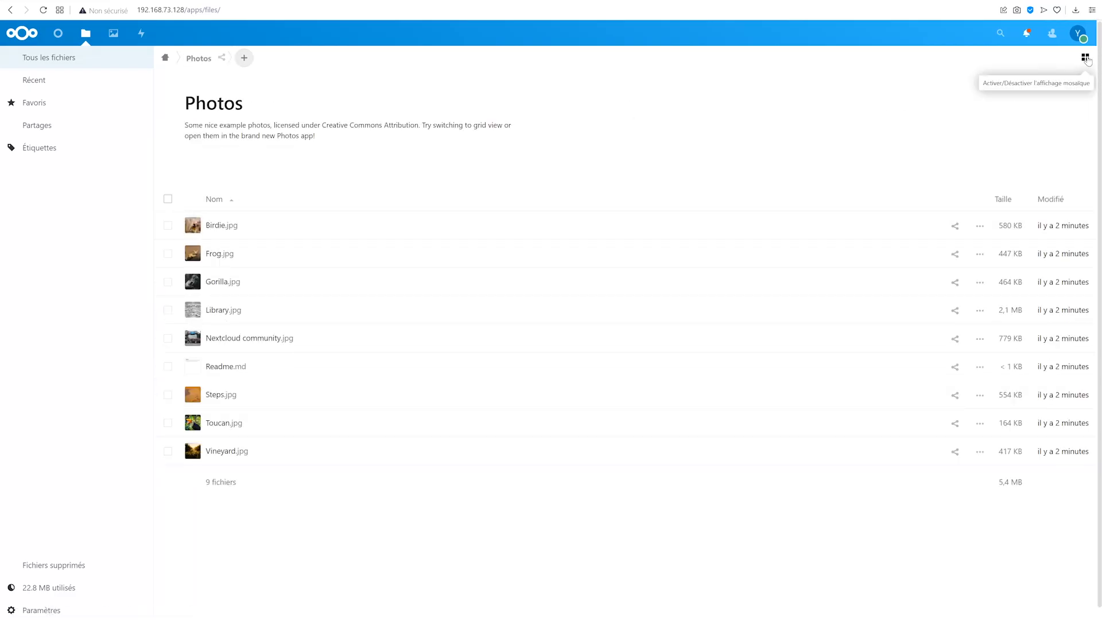
{"action": "left_click", "coordinate": [1084, 58]}
{"action": "left_click", "coordinate": [197, 270]}
{"action": "left_click", "coordinate": [1058, 323]}
{"action": "left_click", "coordinate": [1060, 324]}
{"action": "left_click", "coordinate": [1060, 324]}
{"action": "left_click", "coordinate": [1060, 325]}
{"action": "left_click", "coordinate": [1060, 325]}
{"action": "left_click", "coordinate": [1059, 325]}
{"action": "left_click", "coordinate": [1089, 34]}
{"action": "left_click", "coordinate": [165, 63]}
{"action": "left_click", "coordinate": [198, 59]}
{"action": "left_click", "coordinate": [166, 61]}
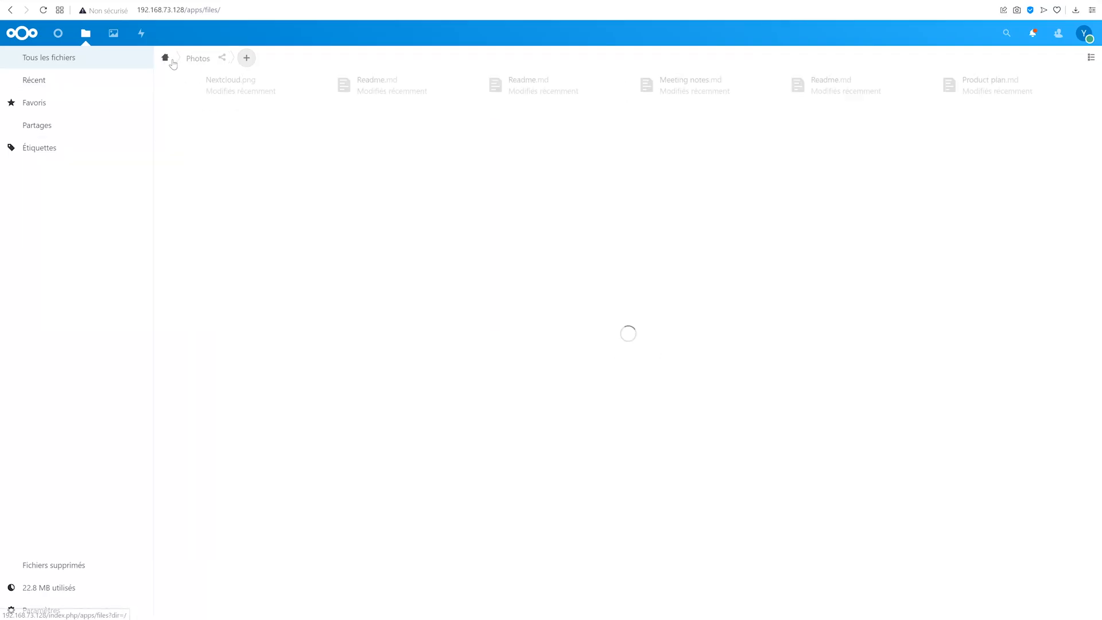
{"action": "left_click", "coordinate": [1090, 58]}
Look through the templates in the Modèles folder, try opening Letter.odt, and return to all files.
{"action": "left_click", "coordinate": [202, 224]}
{"action": "left_click", "coordinate": [202, 224]}
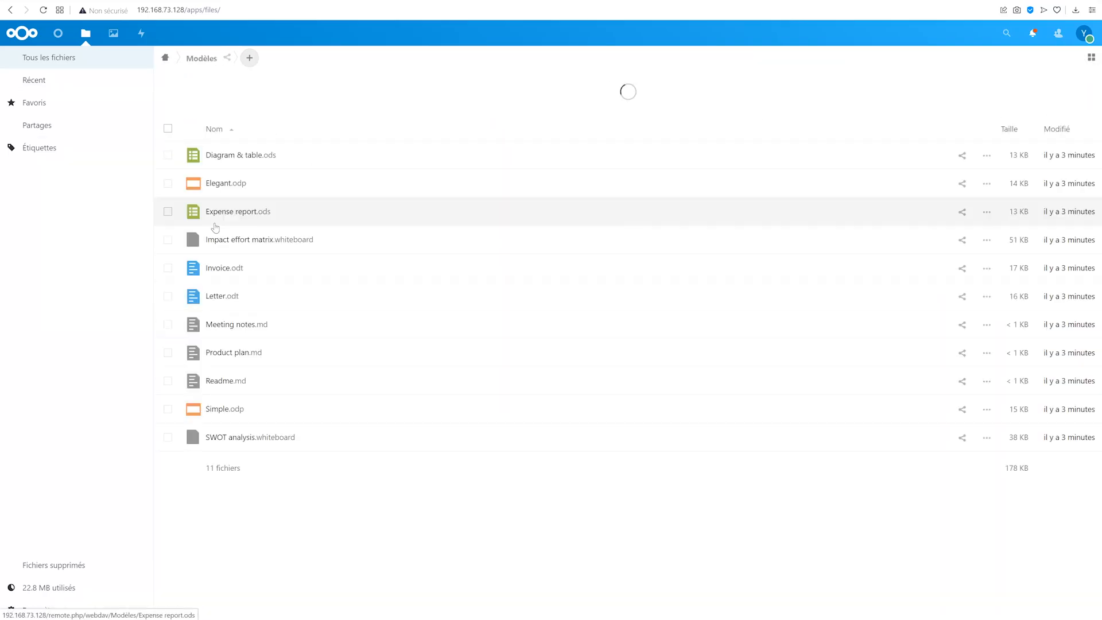
{"action": "scroll", "coordinate": [276, 218], "scroll_direction": "down", "scroll_amount": 1}
{"action": "scroll", "coordinate": [280, 255], "scroll_direction": "down", "scroll_amount": 3}
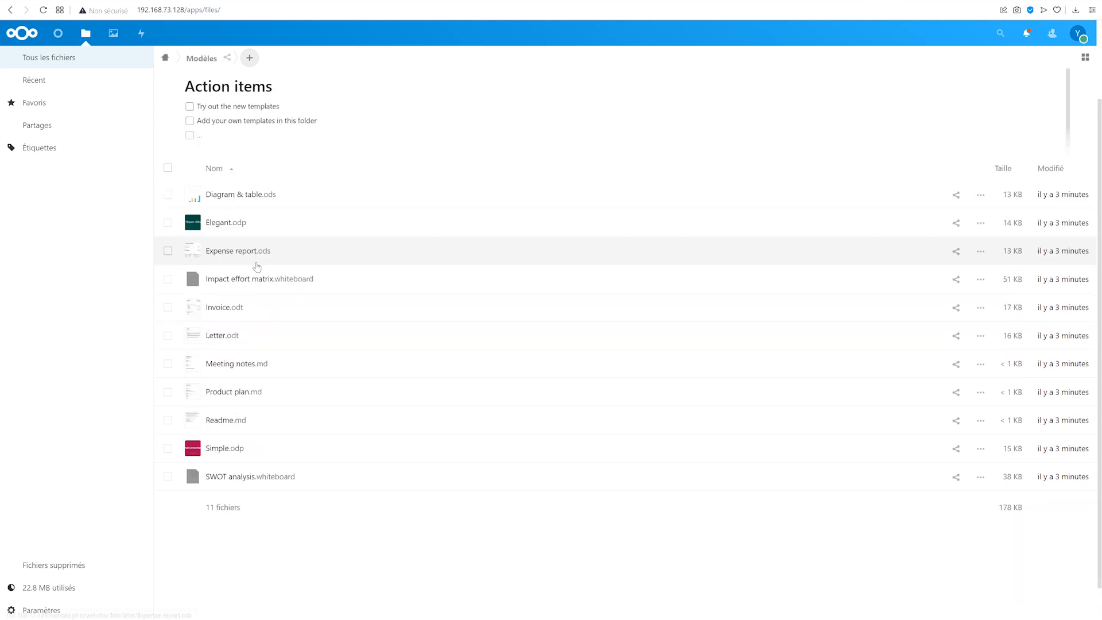
{"action": "left_click", "coordinate": [211, 329]}
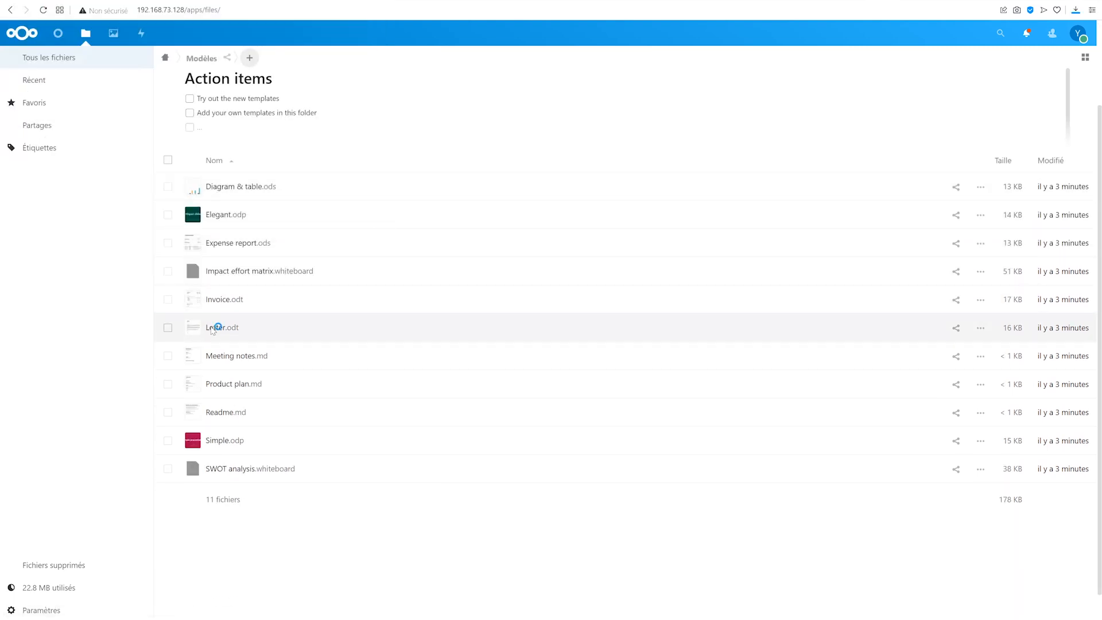
{"action": "left_click", "coordinate": [355, 271]}
{"action": "left_click", "coordinate": [203, 297]}
{"action": "left_click", "coordinate": [355, 272]}
{"action": "scroll", "coordinate": [223, 367], "scroll_direction": "up", "scroll_amount": 3}
{"action": "left_click", "coordinate": [141, 61]}
Open Example.md from the Documents folder and add the line "blabla" above the Nextcloud Hub heading.
{"action": "left_click", "coordinate": [213, 195]}
{"action": "left_click", "coordinate": [198, 227]}
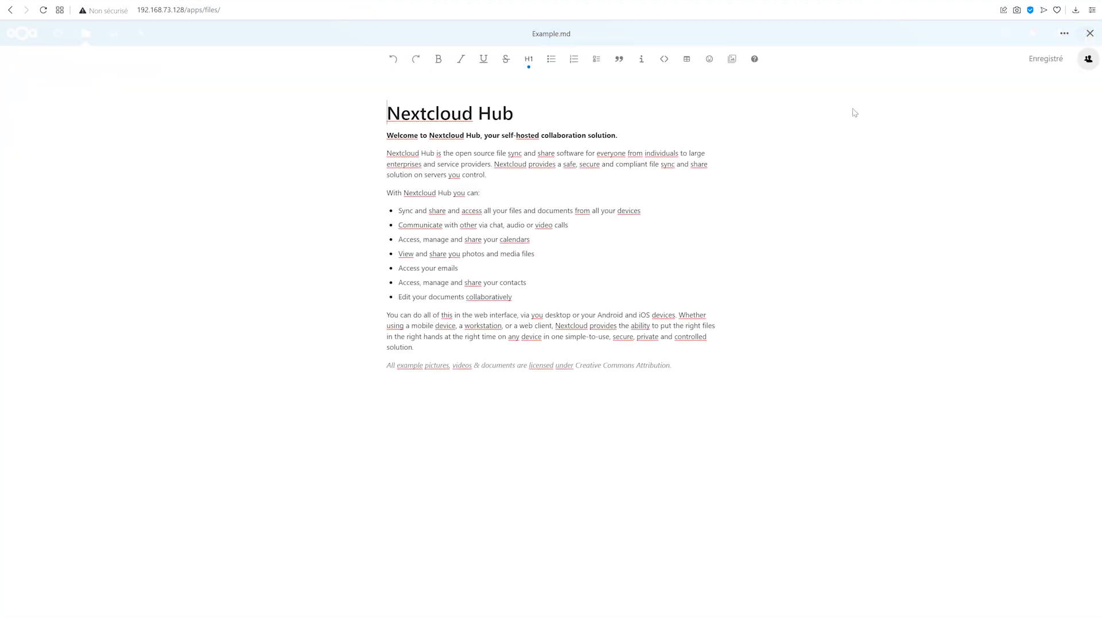
{"action": "mouse_move", "coordinate": [1053, 62]}
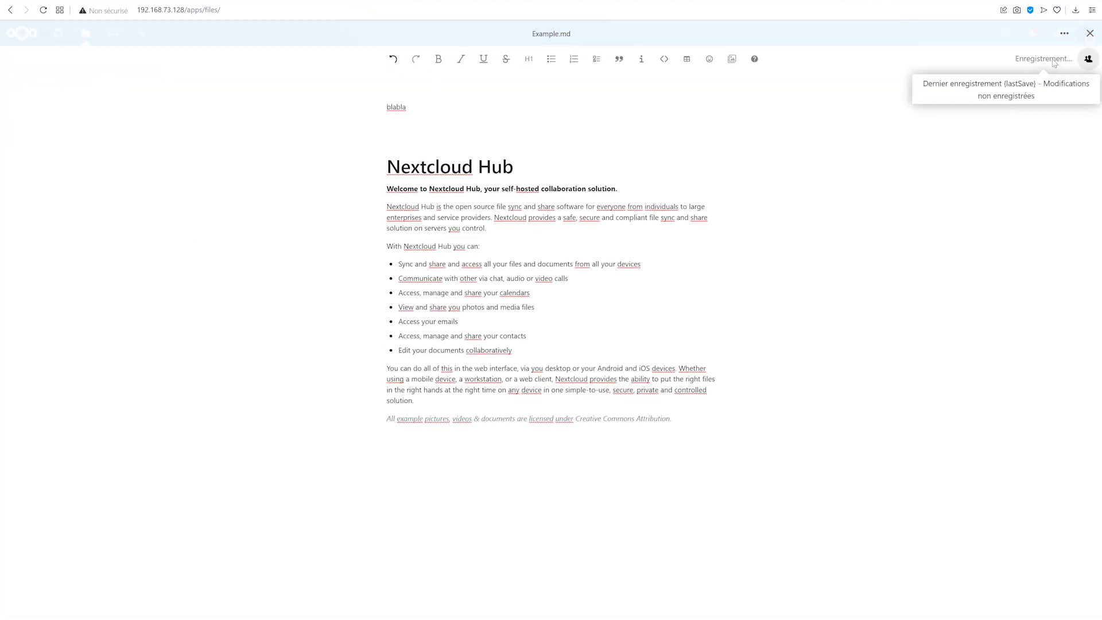
Examine the author colours option, save status and additional actions of Example.md.
{"action": "left_click", "coordinate": [1085, 62]}
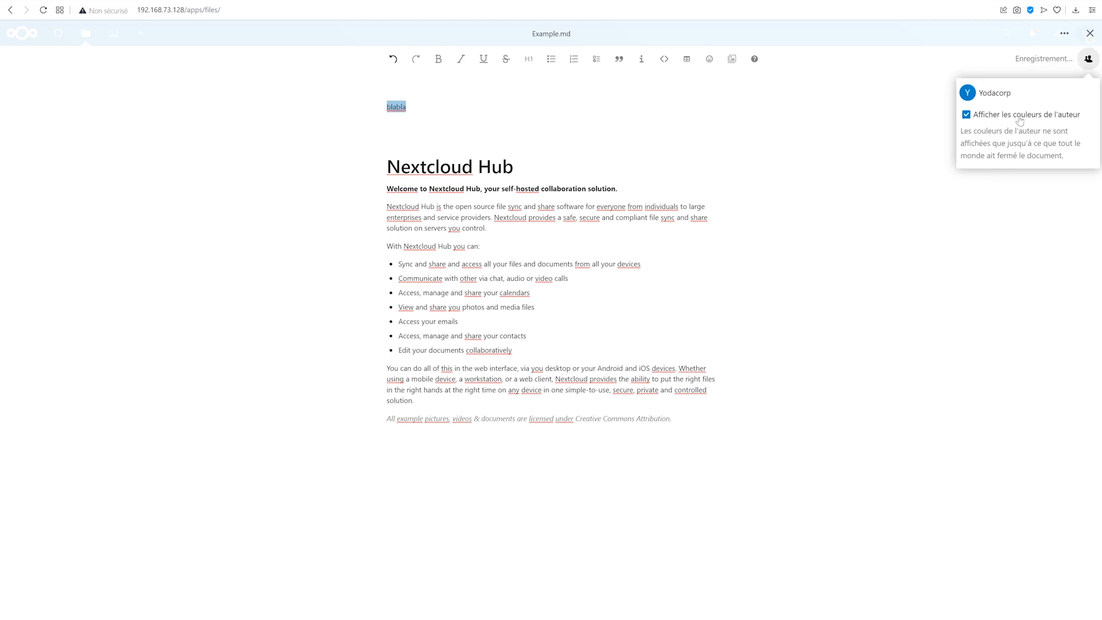
{"action": "left_click", "coordinate": [1019, 120]}
{"action": "left_click", "coordinate": [1055, 62]}
{"action": "left_click", "coordinate": [1063, 34]}
{"action": "left_click", "coordinate": [124, 30]}
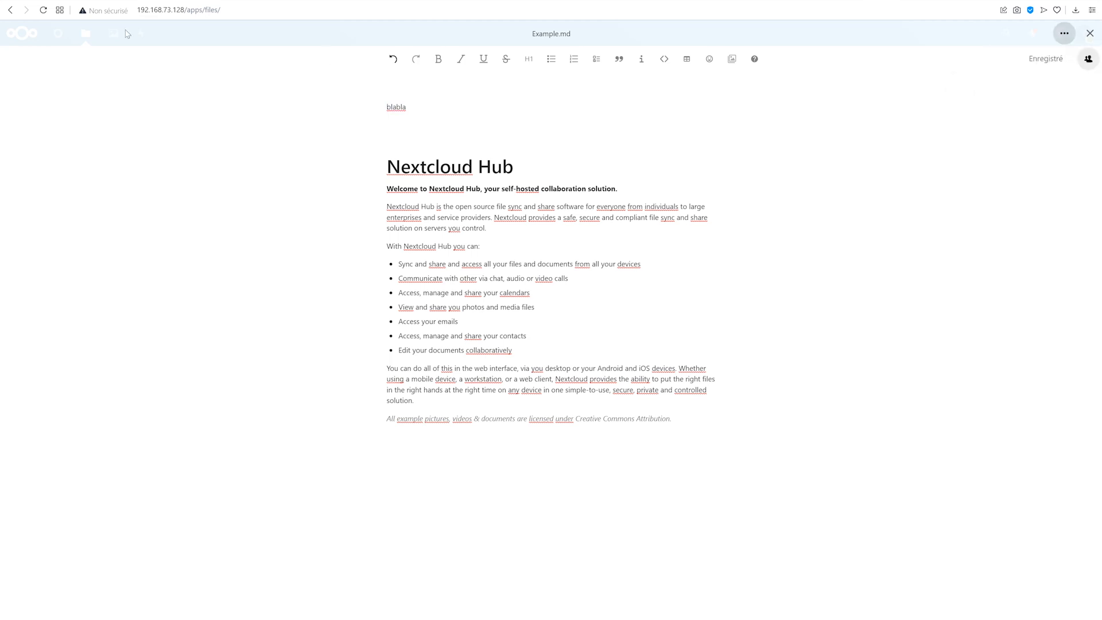
Close Example.md, look through Nextcloud flyer.pdf down to its last page, then briefly open another file.
{"action": "left_click", "coordinate": [1089, 33]}
{"action": "left_click", "coordinate": [222, 260]}
{"action": "scroll", "coordinate": [605, 190], "scroll_direction": "down", "scroll_amount": 5}
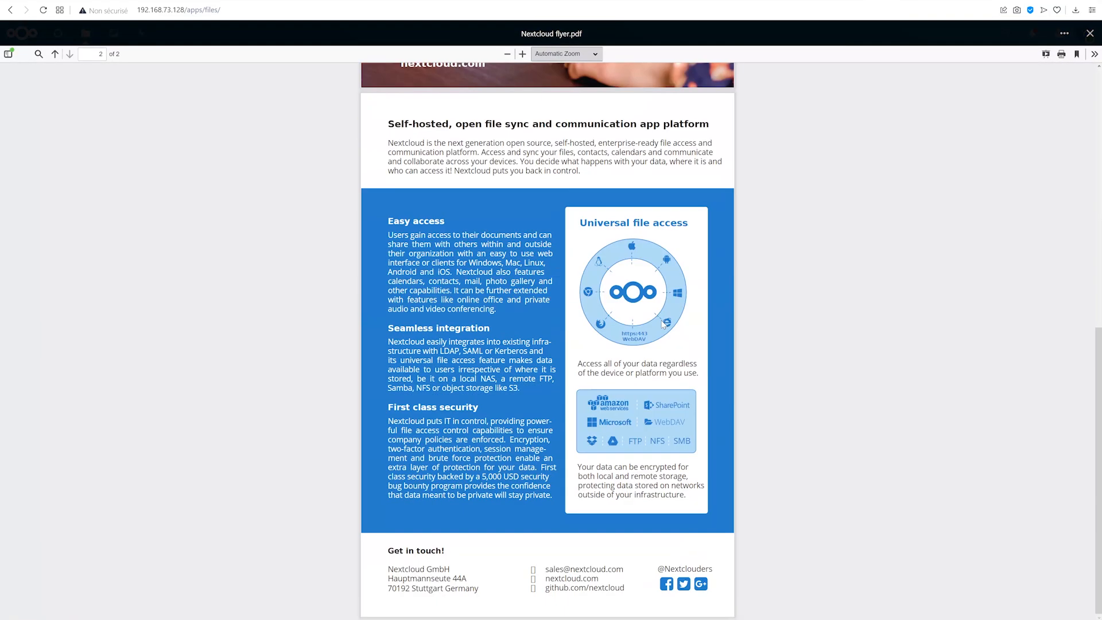
{"action": "key", "text": "Escape"}
{"action": "left_click", "coordinate": [247, 311]}
{"action": "key", "text": "Escape"}
Visit the Photos, Activité and Tableau de bord pages, then return to the file list.
{"action": "left_click", "coordinate": [113, 33]}
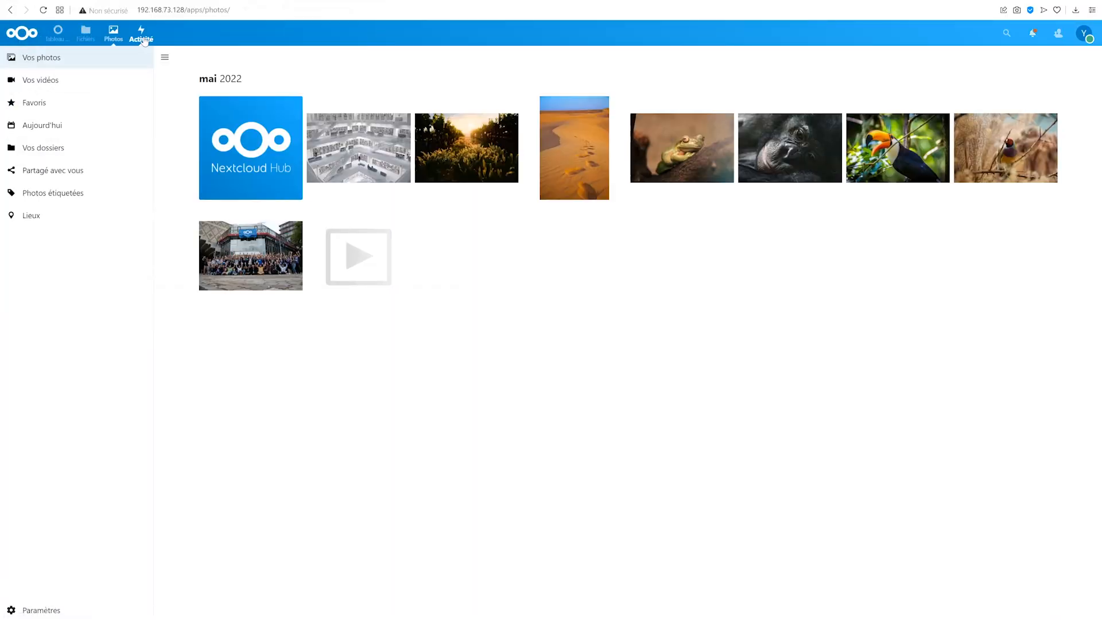
{"action": "left_click", "coordinate": [142, 33]}
{"action": "left_click", "coordinate": [61, 34]}
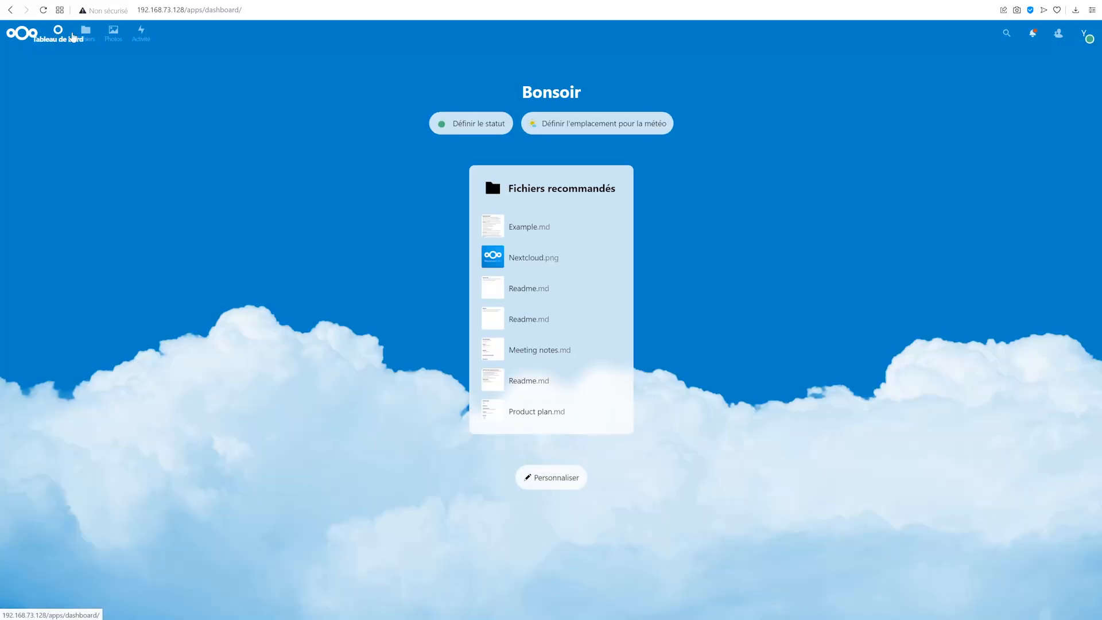
{"action": "left_click", "coordinate": [86, 32]}
Check the notifications and contacts, then open the account's profile and its personal information settings.
{"action": "left_click", "coordinate": [1033, 34]}
{"action": "left_click", "coordinate": [1059, 33]}
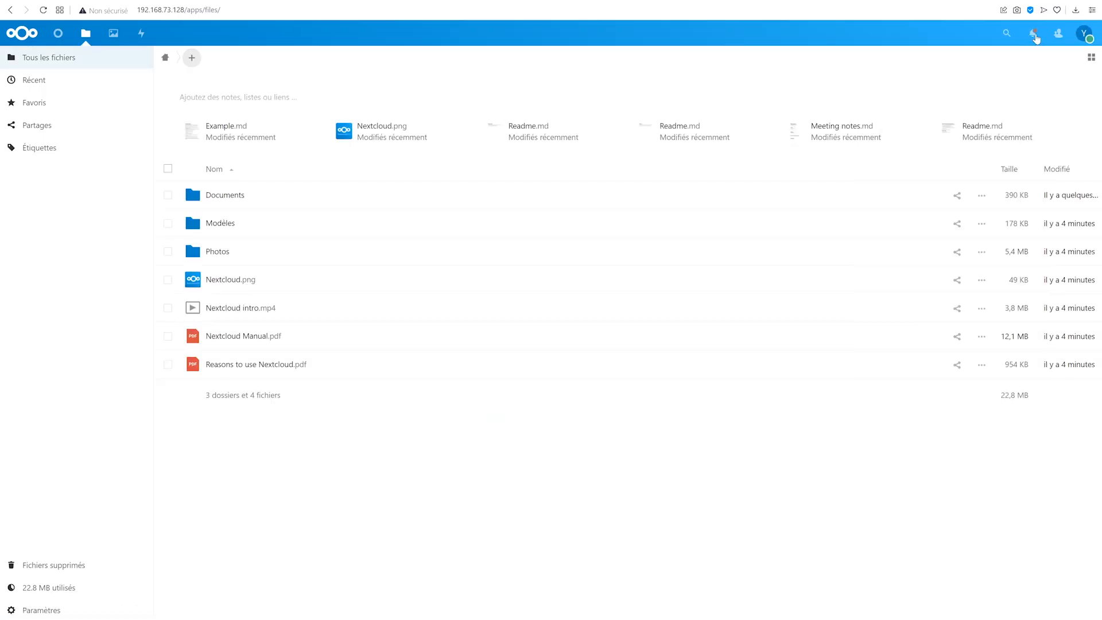
{"action": "left_click", "coordinate": [1083, 32]}
{"action": "left_click", "coordinate": [1058, 66]}
{"action": "left_click", "coordinate": [525, 103]}
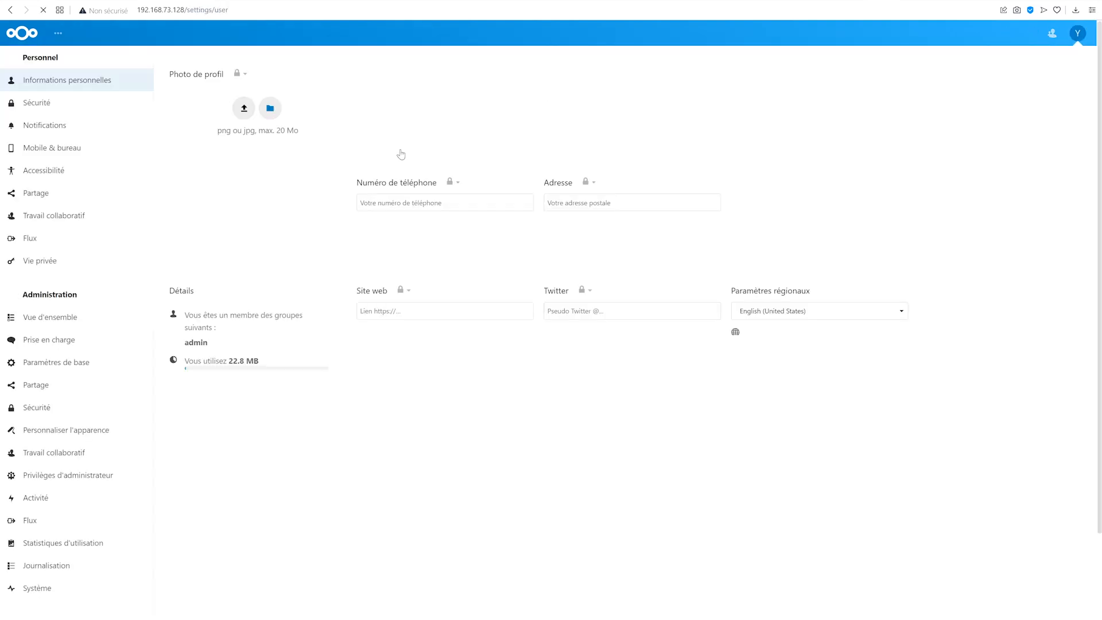
Review the personal settings for Informations personnelles, Sécurité, Notifications, Accessibilité and Mobile & bureau.
{"action": "left_click", "coordinate": [787, 138]}
{"action": "left_click", "coordinate": [534, 99]}
{"action": "left_click", "coordinate": [54, 103]}
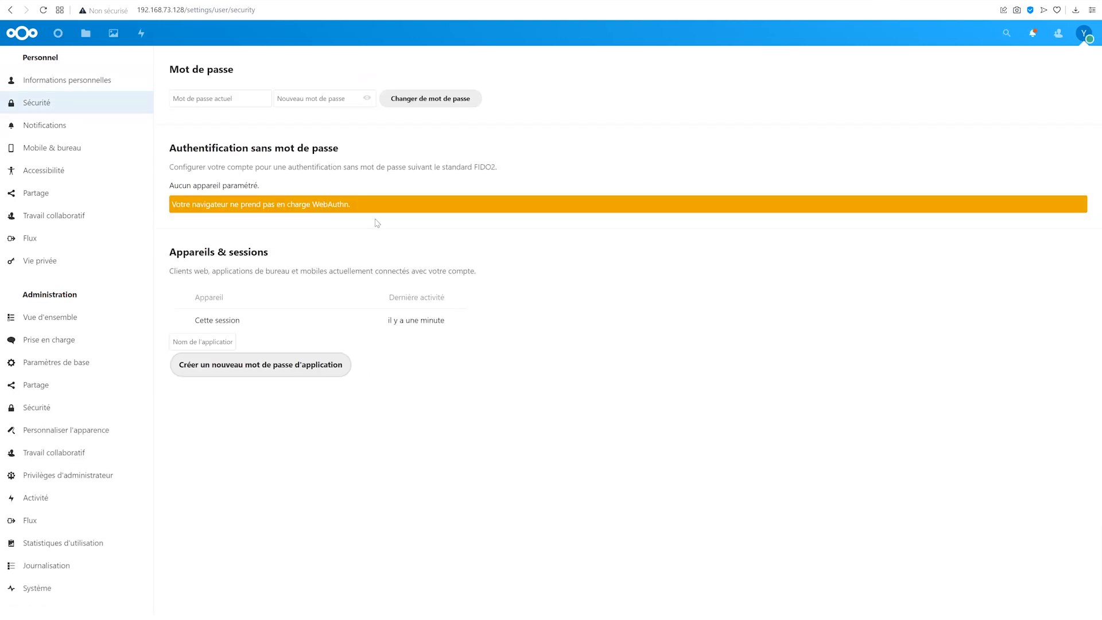
{"action": "left_click", "coordinate": [41, 125]}
{"action": "left_click", "coordinate": [86, 147]}
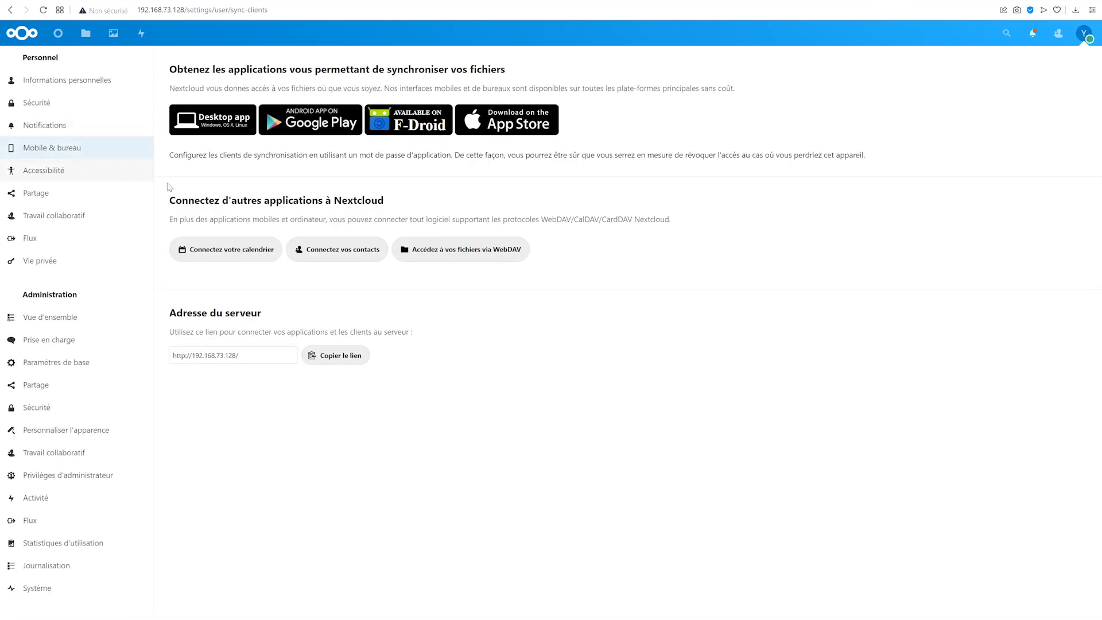
{"action": "left_click", "coordinate": [62, 171]}
{"action": "left_click", "coordinate": [64, 149]}
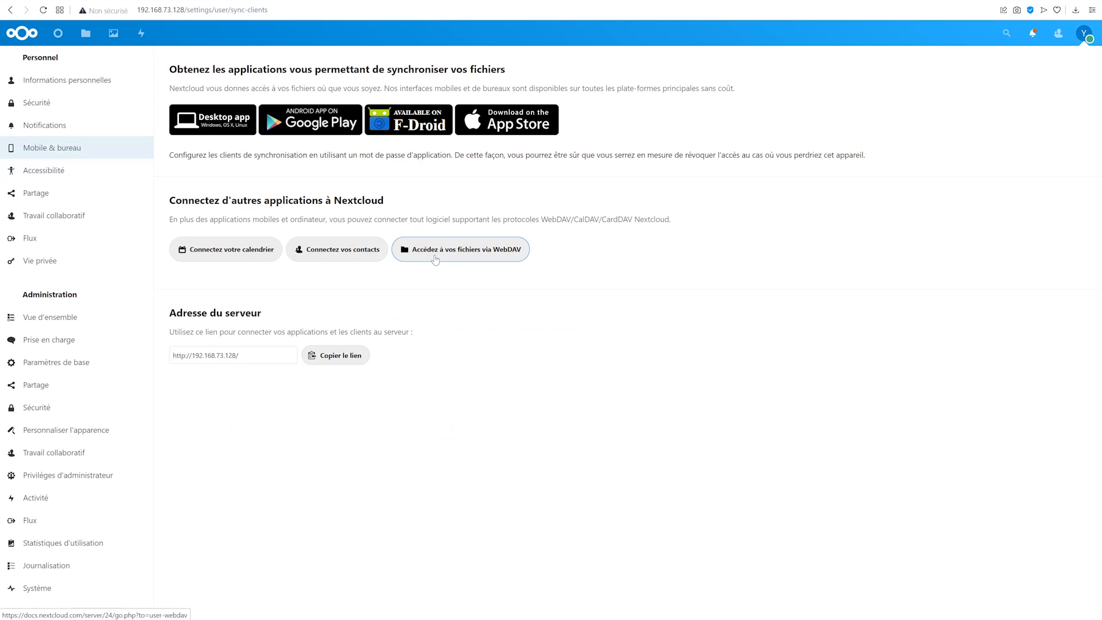
Review the personal settings for Partage, including its social sharing option, Travail collaboratif and Vie privée.
{"action": "left_click", "coordinate": [69, 181]}
{"action": "left_click", "coordinate": [65, 199]}
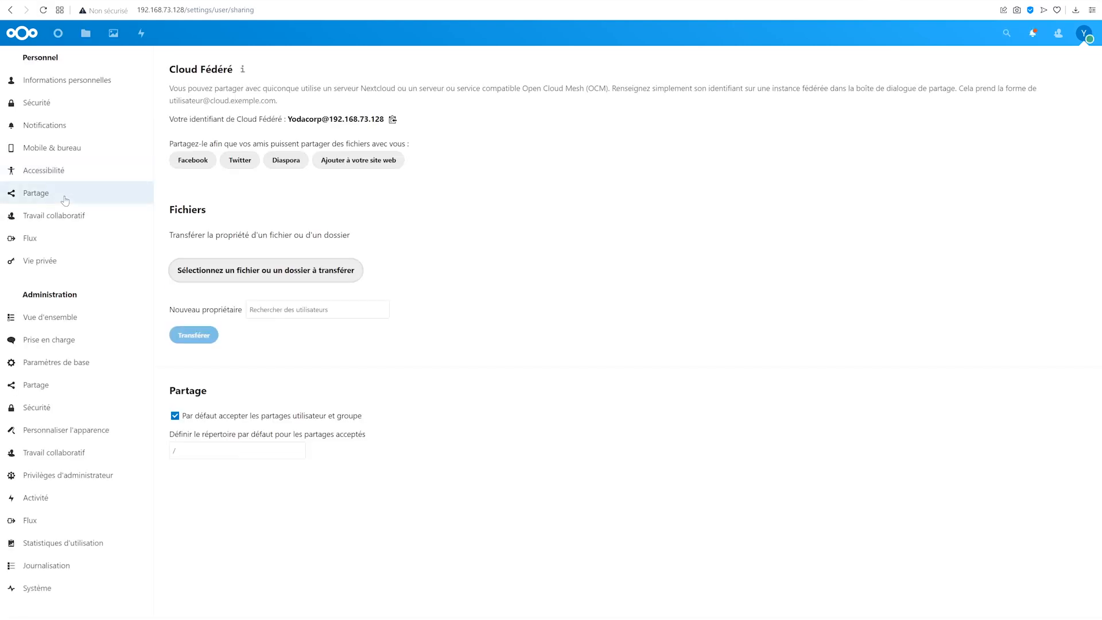
{"action": "left_click", "coordinate": [196, 166]}
{"action": "left_click", "coordinate": [684, 212]}
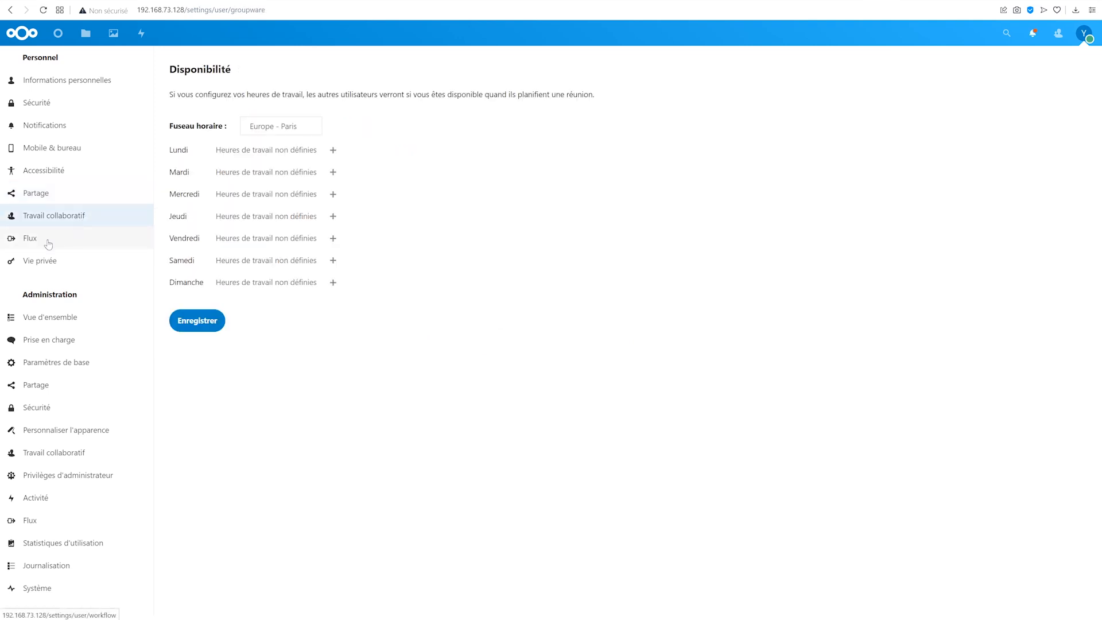
{"action": "left_click", "coordinate": [57, 261]}
Examine the administration overview and the Système page's load, disk, network, PHP and database sections.
{"action": "left_click", "coordinate": [66, 317]}
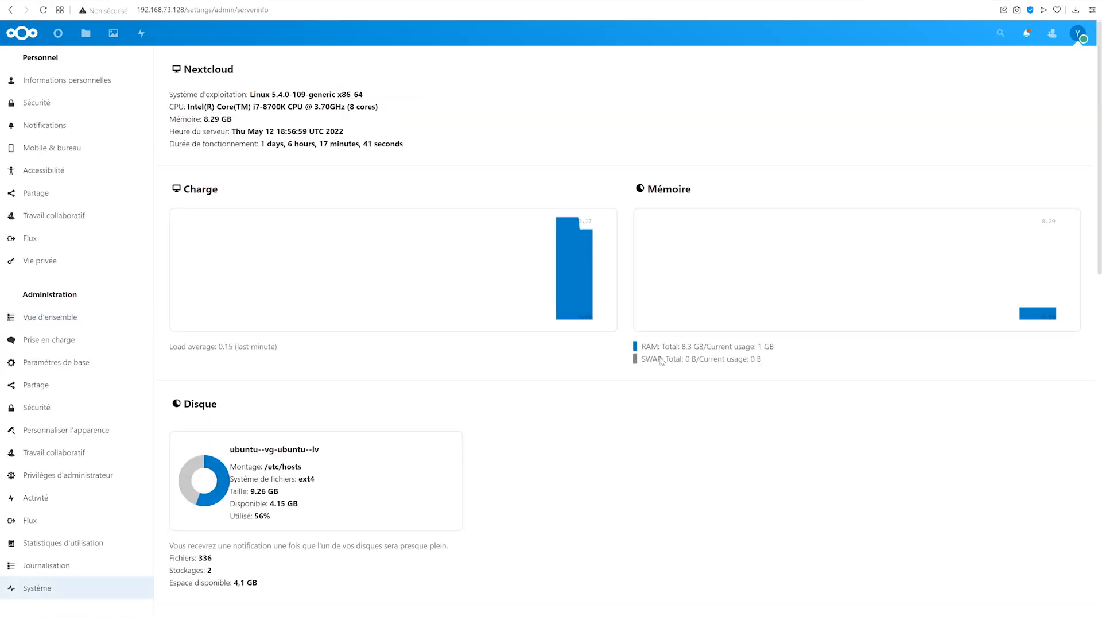
{"action": "scroll", "coordinate": [280, 444], "scroll_direction": "down", "scroll_amount": 6}
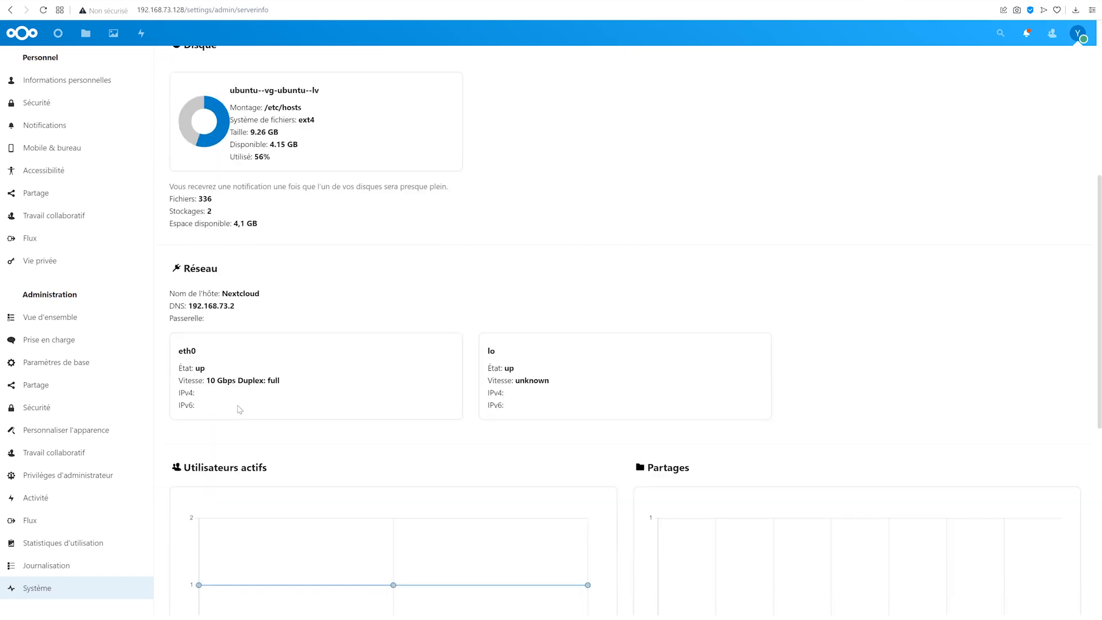
{"action": "scroll", "coordinate": [270, 389], "scroll_direction": "down", "scroll_amount": 7}
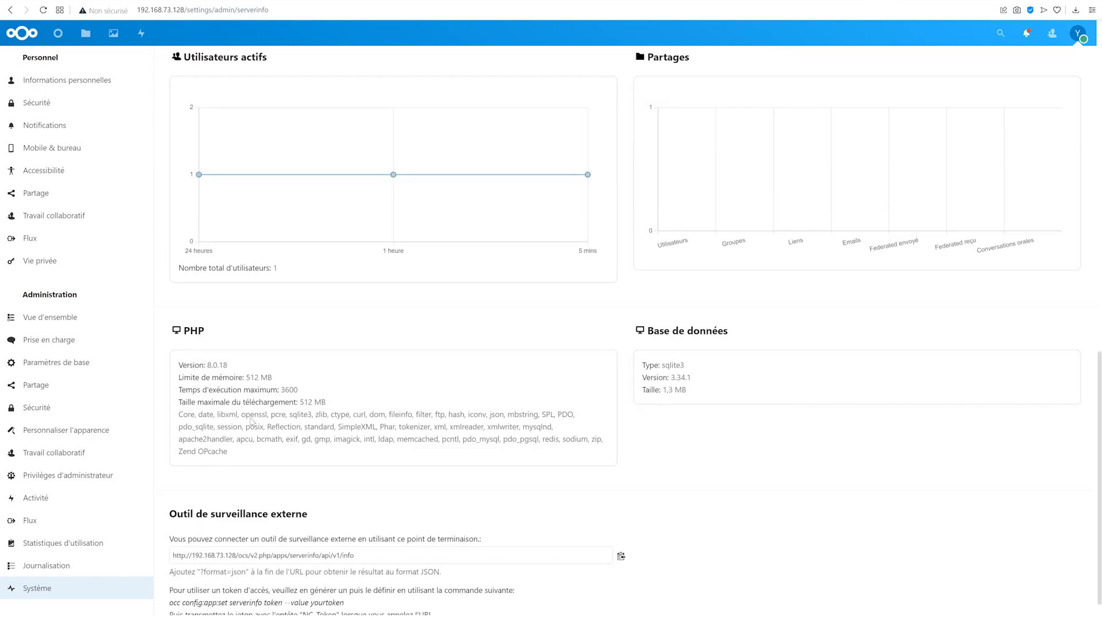
{"action": "scroll", "coordinate": [251, 421], "scroll_direction": "down", "scroll_amount": 1}
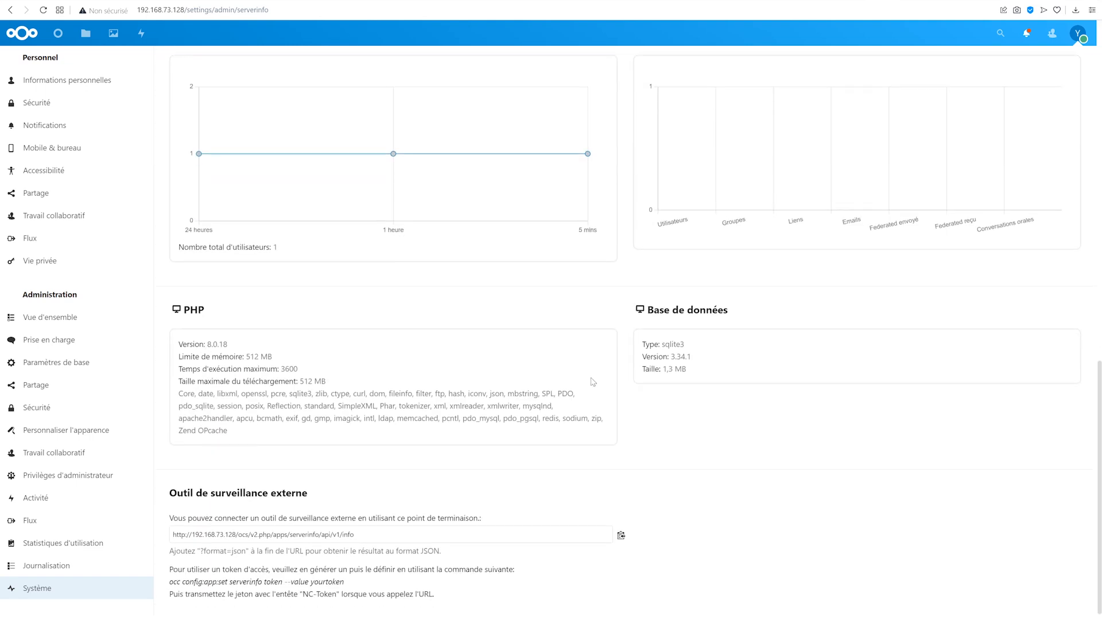
Open the external monitoring endpoint's address separately, look through its output and return to the Système page.
{"action": "right_click", "coordinate": [367, 536]}
{"action": "left_click", "coordinate": [386, 460]}
{"action": "scroll", "coordinate": [106, 482], "scroll_direction": "down", "scroll_amount": 20}
{"action": "left_click", "coordinate": [823, 1]}
{"action": "scroll", "coordinate": [826, 172], "scroll_direction": "up", "scroll_amount": 4}
Open the application management, look through the installed applications and view the details of Accessibility.
{"action": "left_click", "coordinate": [1078, 33]}
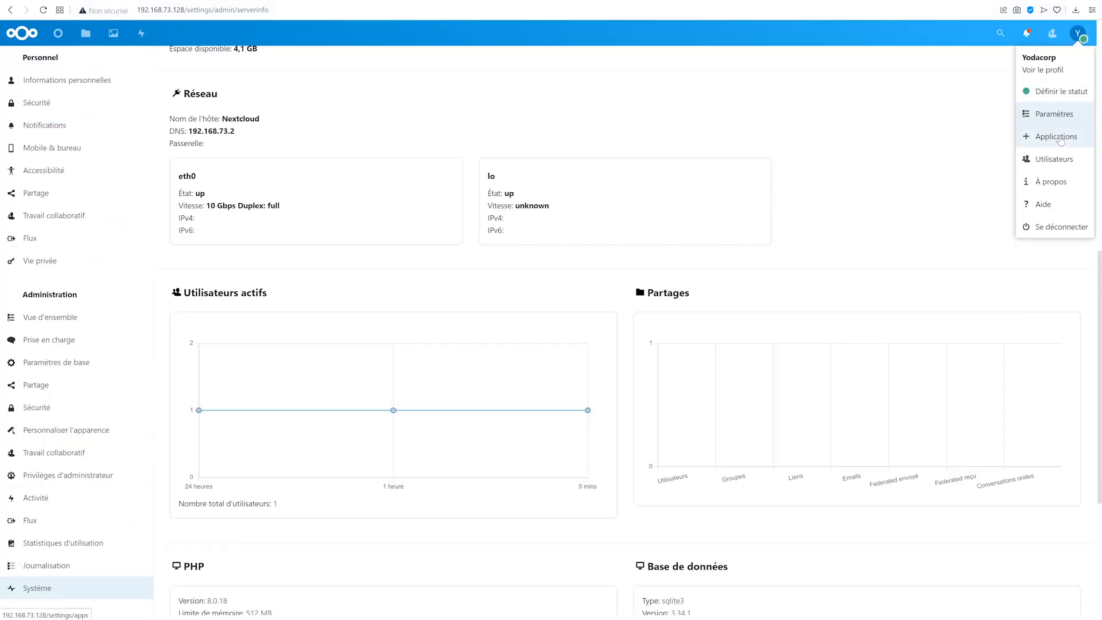
{"action": "left_click", "coordinate": [1060, 141]}
{"action": "scroll", "coordinate": [735, 213], "scroll_direction": "down", "scroll_amount": 10}
{"action": "scroll", "coordinate": [735, 214], "scroll_direction": "up", "scroll_amount": 10}
{"action": "left_click", "coordinate": [684, 93]}
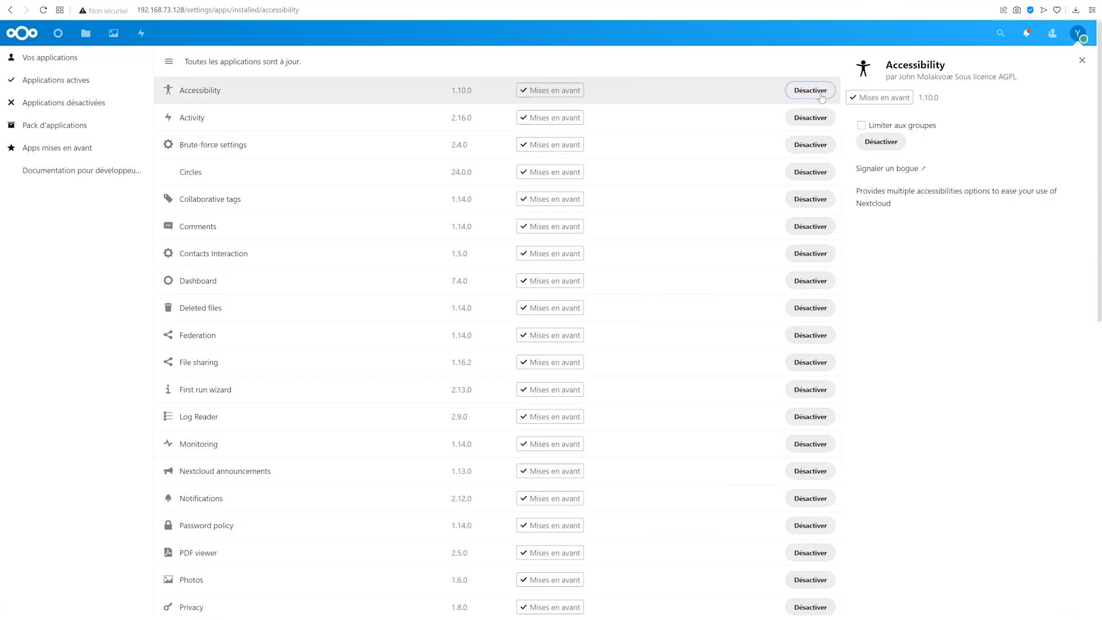
Check the active and disabled applications, then download and enable Collabora Online from the Noyau de paquets bundle.
{"action": "left_click", "coordinate": [54, 81]}
{"action": "left_click", "coordinate": [54, 104]}
{"action": "left_click", "coordinate": [59, 127]}
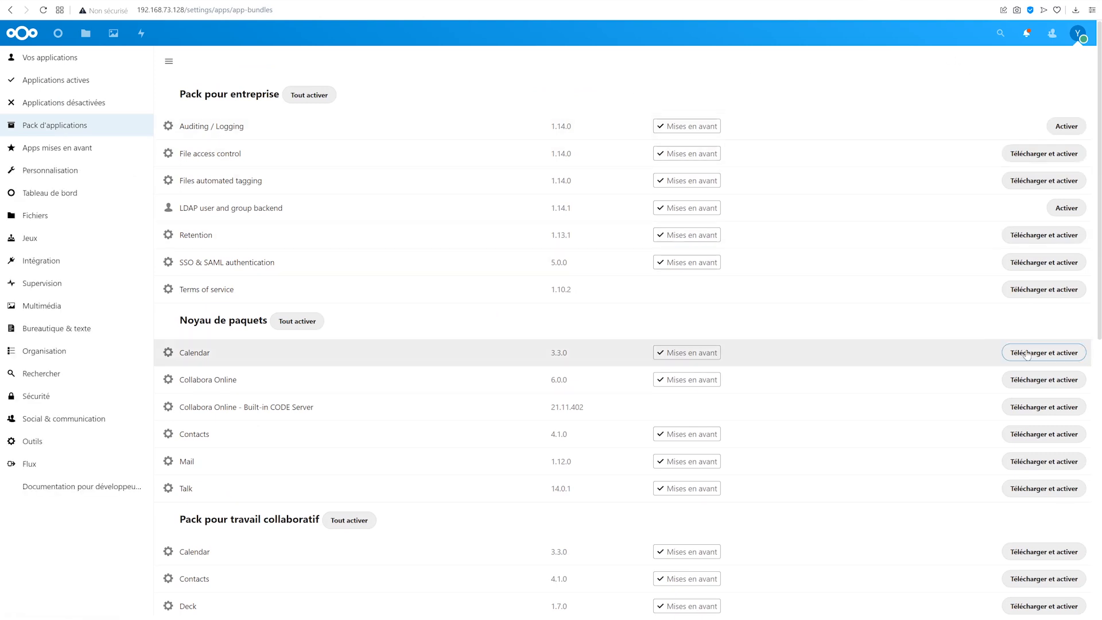
{"action": "left_click", "coordinate": [1036, 380]}
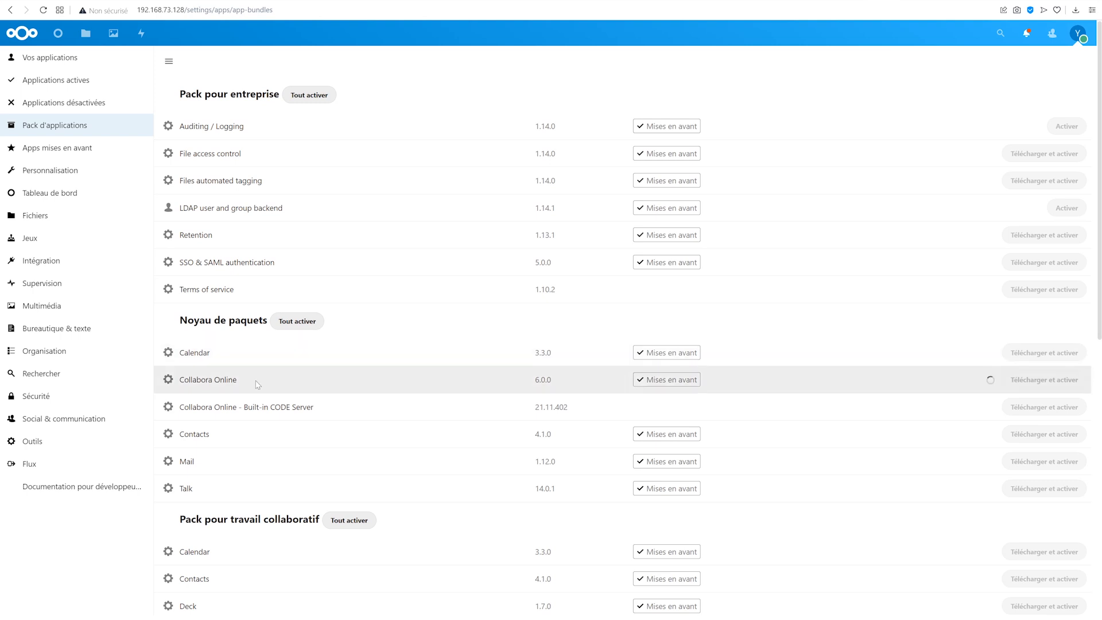
Look through the remaining application bundles, the featured apps and the Personnalisation and Tableau de bord categories.
{"action": "scroll", "coordinate": [264, 419], "scroll_direction": "down", "scroll_amount": 2}
{"action": "scroll", "coordinate": [271, 437], "scroll_direction": "down", "scroll_amount": 8}
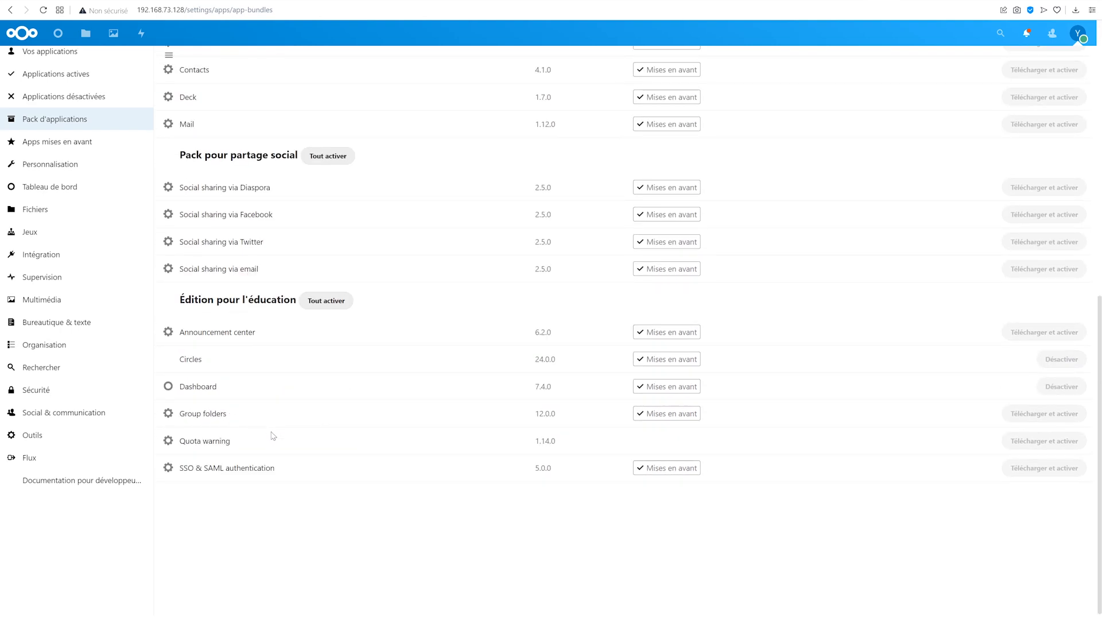
{"action": "scroll", "coordinate": [271, 438], "scroll_direction": "up", "scroll_amount": 10}
{"action": "left_click", "coordinate": [78, 148]}
{"action": "left_click", "coordinate": [74, 171]}
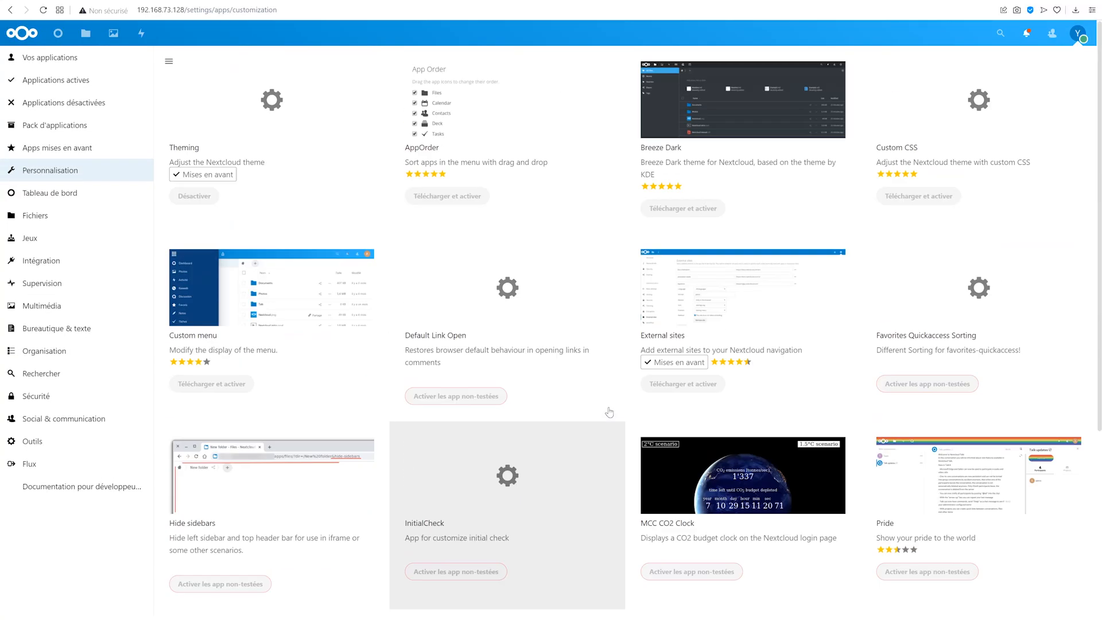
{"action": "left_click", "coordinate": [64, 195]}
{"action": "scroll", "coordinate": [746, 172], "scroll_direction": "down", "scroll_amount": 5}
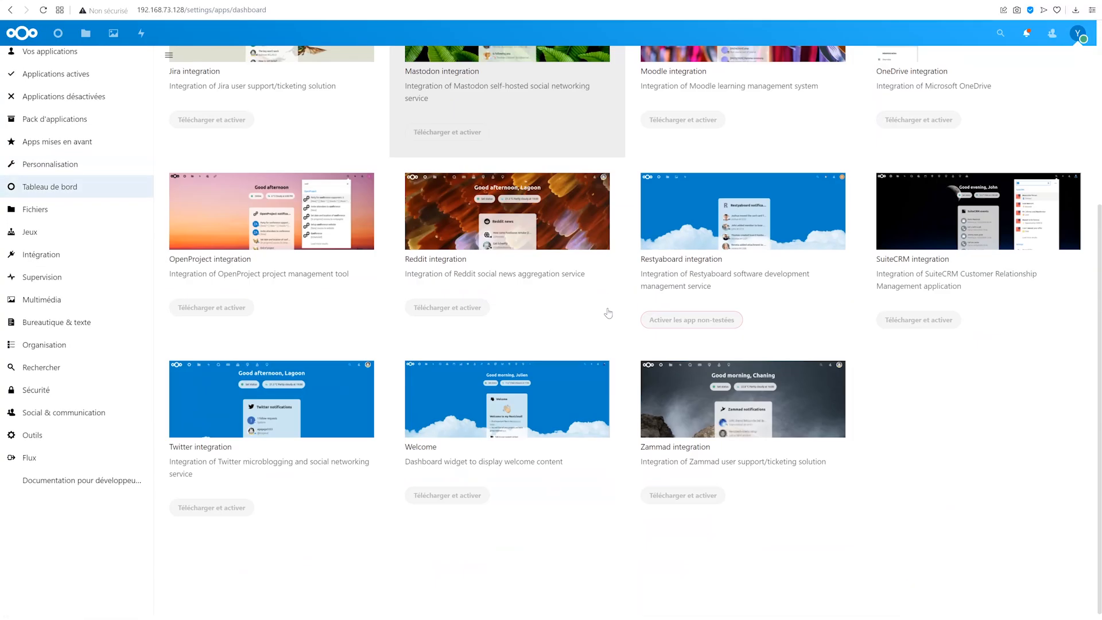
Browse the available apps in the Fichiers, Jeux, Intégration, Supervision and Multimédia categories.
{"action": "left_click", "coordinate": [55, 221]}
{"action": "scroll", "coordinate": [345, 290], "scroll_direction": "down", "scroll_amount": 15}
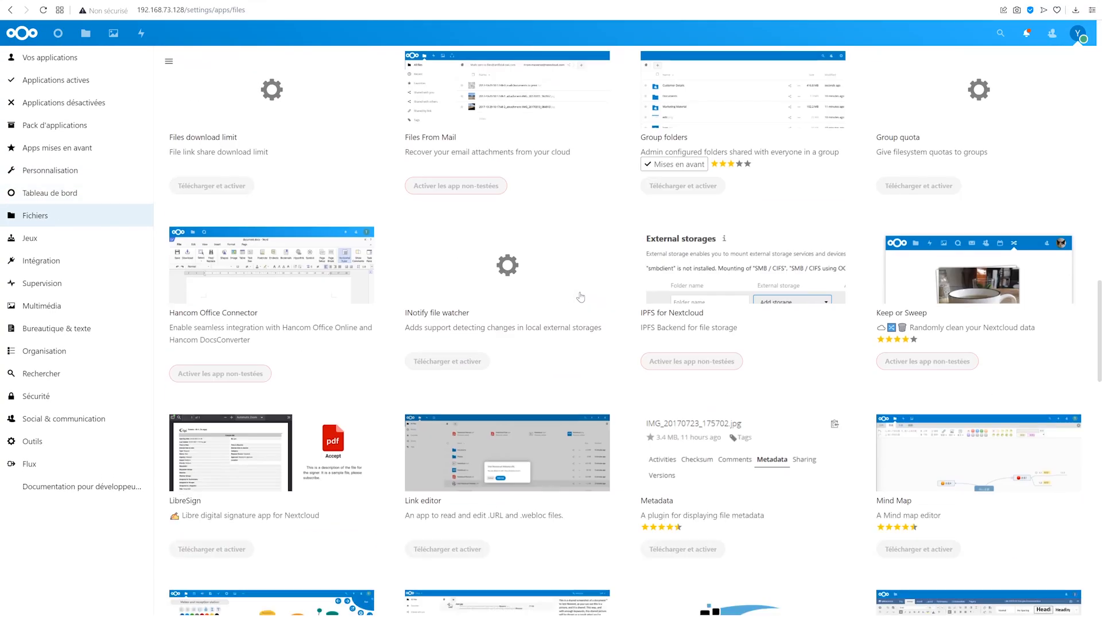
{"action": "left_click", "coordinate": [30, 232]}
{"action": "left_click", "coordinate": [41, 254]}
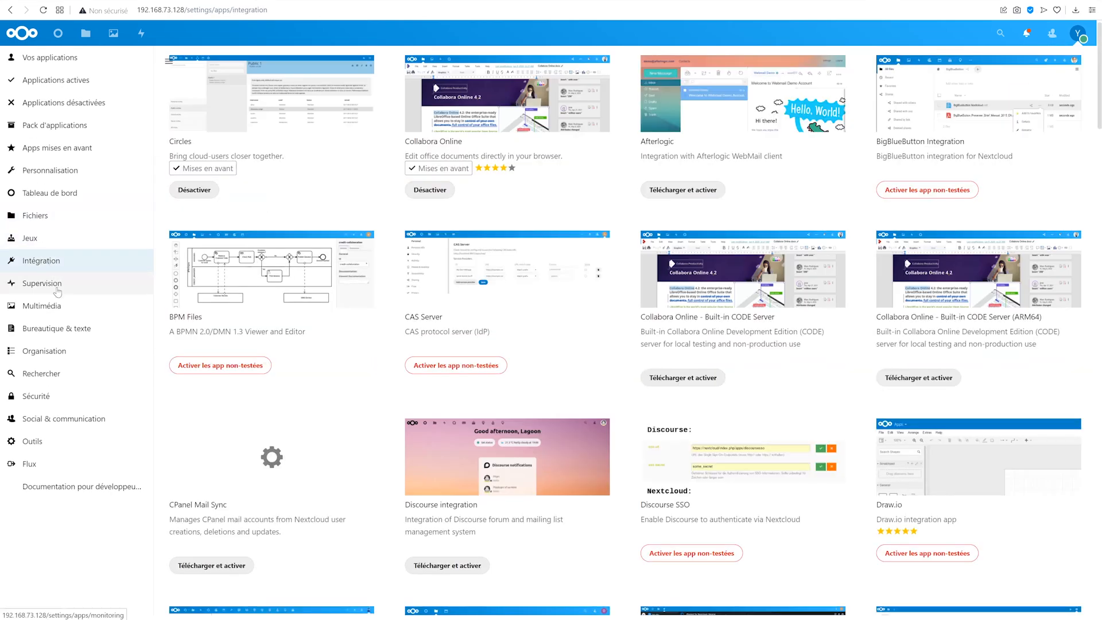
{"action": "scroll", "coordinate": [445, 322], "scroll_direction": "down", "scroll_amount": 15}
{"action": "left_click", "coordinate": [46, 277]}
{"action": "left_click", "coordinate": [59, 304]}
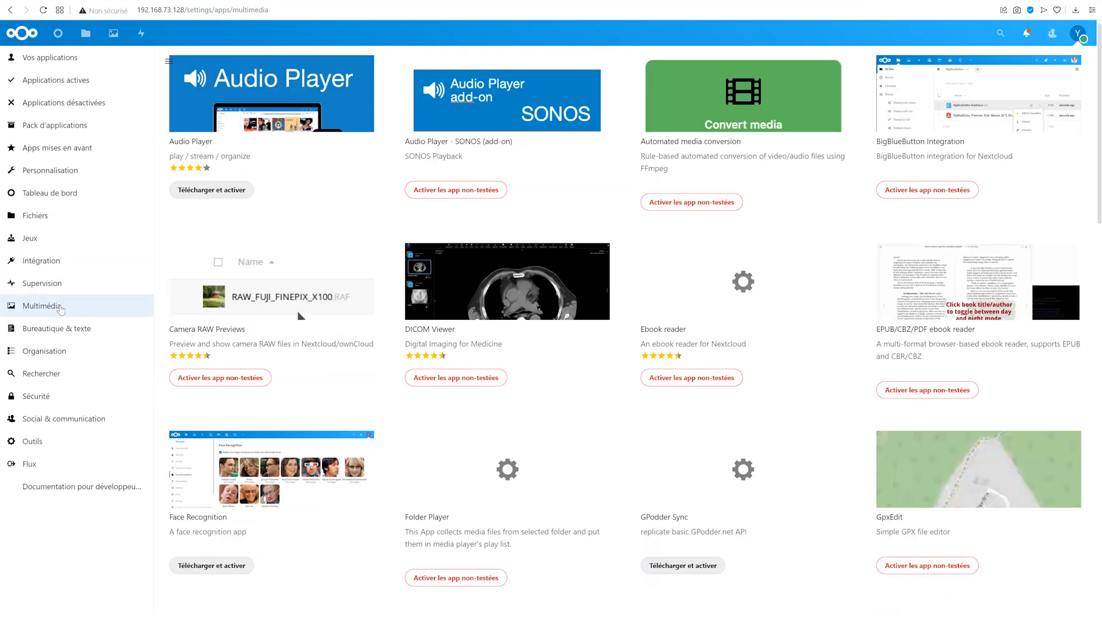
{"action": "scroll", "coordinate": [258, 336], "scroll_direction": "down", "scroll_amount": 15}
Download and enable the Notes app from the Bureautique & texte category.
{"action": "left_click", "coordinate": [63, 326]}
{"action": "scroll", "coordinate": [277, 276], "scroll_direction": "down", "scroll_amount": 12}
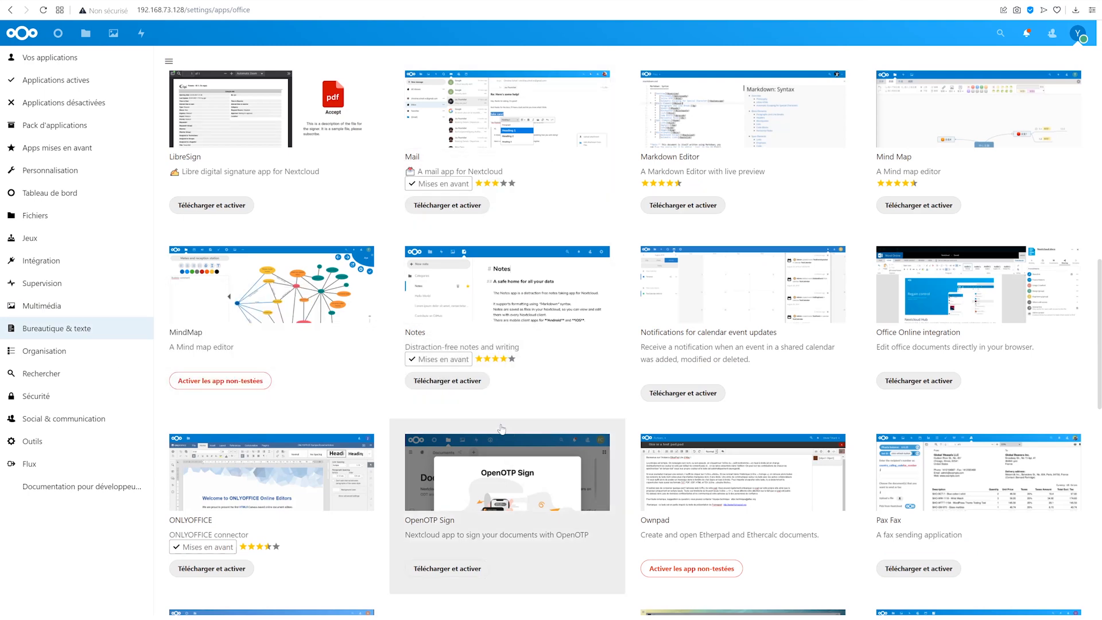
{"action": "left_click", "coordinate": [450, 381]}
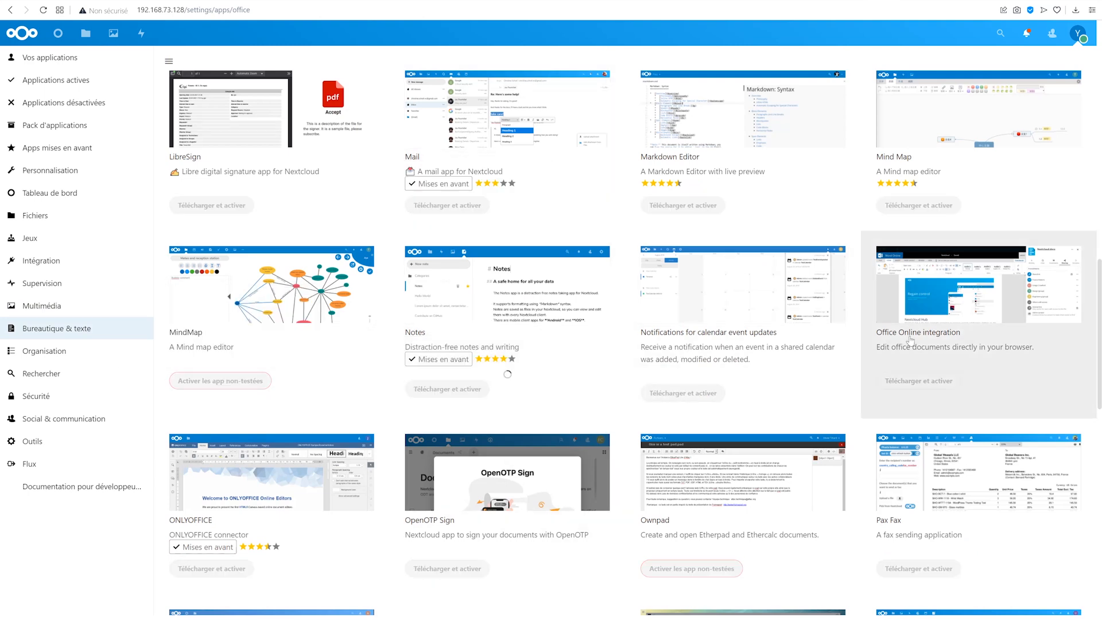
{"action": "scroll", "coordinate": [908, 353], "scroll_direction": "down", "scroll_amount": 1}
Browse the available apps in the Organisation, Rechercher, Sécurité, Social & communication, Outils and Flux categories.
{"action": "left_click", "coordinate": [69, 351]}
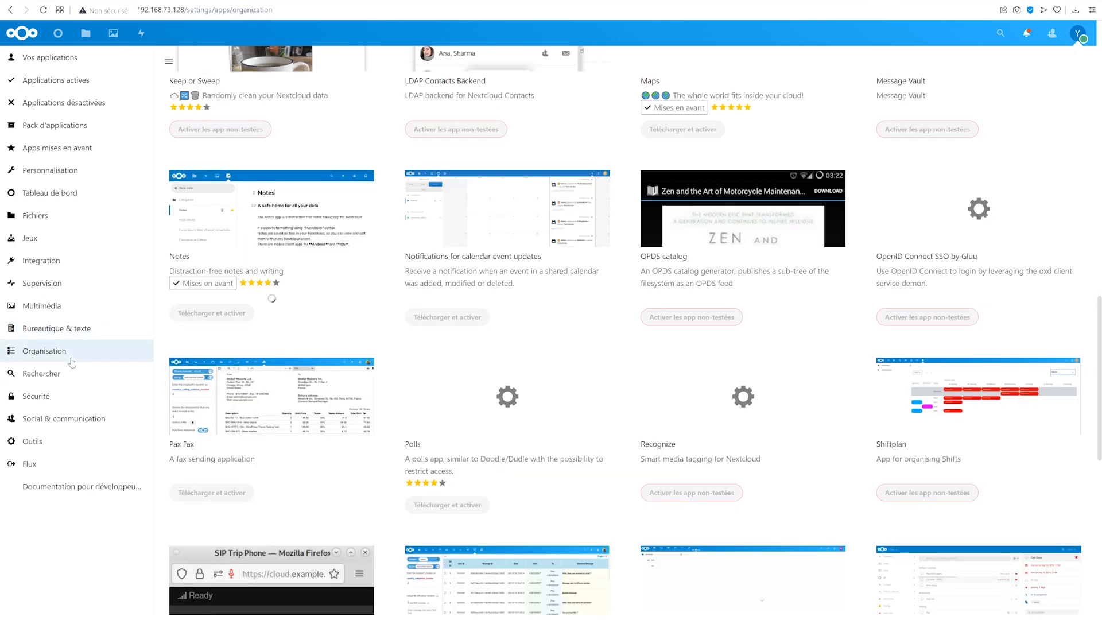
{"action": "scroll", "coordinate": [329, 354], "scroll_direction": "up", "scroll_amount": 10}
{"action": "scroll", "coordinate": [330, 353], "scroll_direction": "down", "scroll_amount": 20}
{"action": "left_click", "coordinate": [55, 373]}
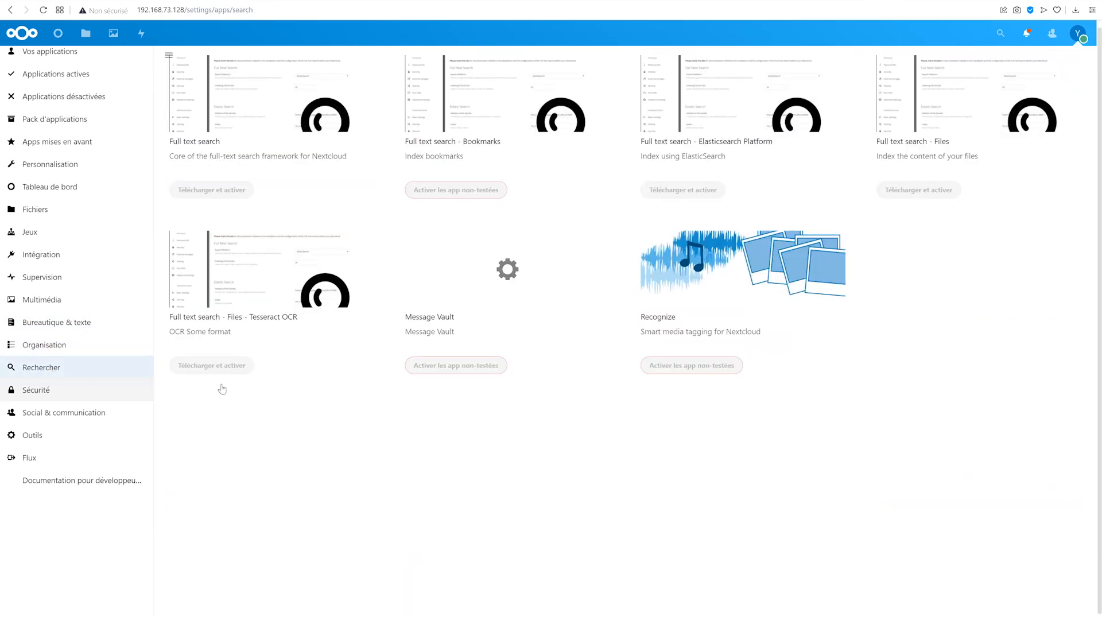
{"action": "left_click", "coordinate": [59, 403]}
{"action": "left_click", "coordinate": [59, 418]}
{"action": "scroll", "coordinate": [384, 443], "scroll_direction": "down", "scroll_amount": 10}
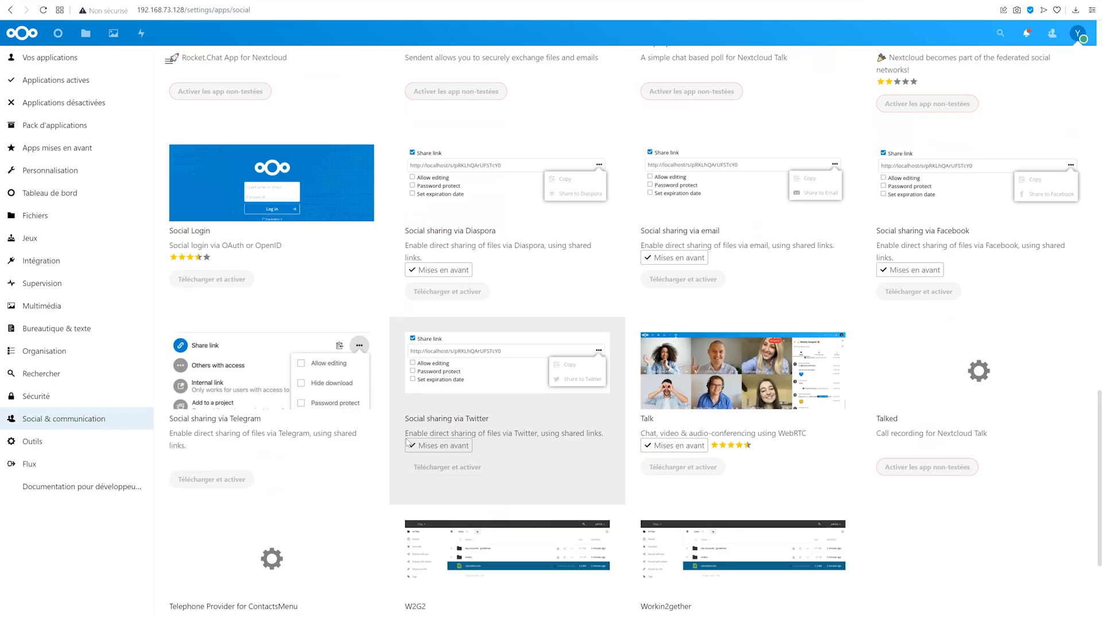
{"action": "left_click", "coordinate": [32, 441]}
{"action": "scroll", "coordinate": [433, 367], "scroll_direction": "down", "scroll_amount": 5}
{"action": "left_click", "coordinate": [29, 457]}
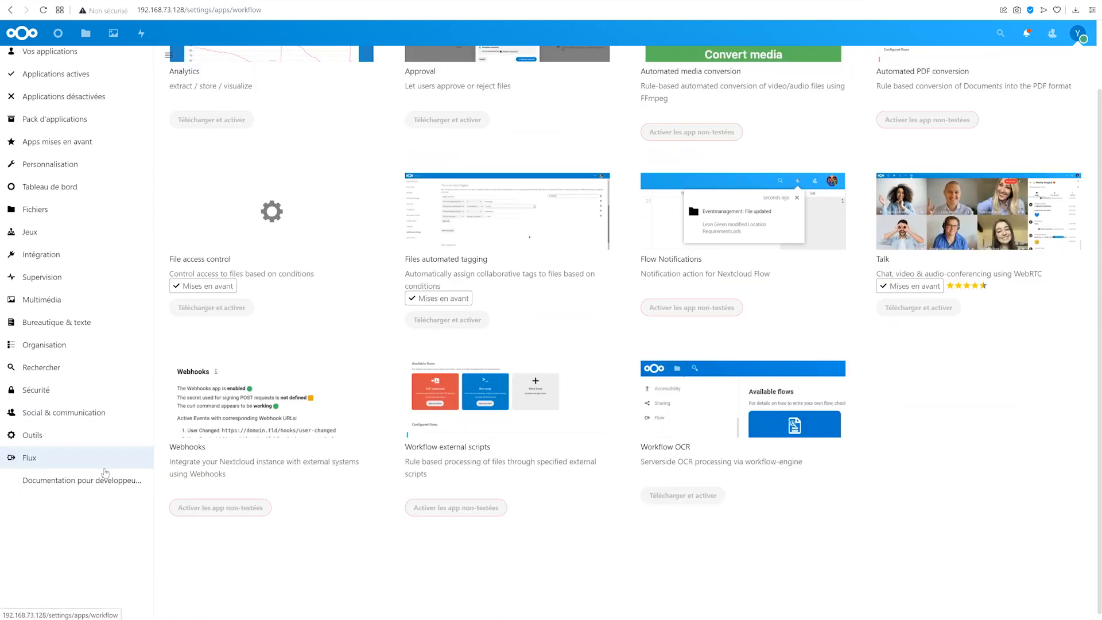
Return to the Bureautique & texte category and look through its office apps down to ONLYOFFICE.
{"action": "left_click", "coordinate": [72, 323]}
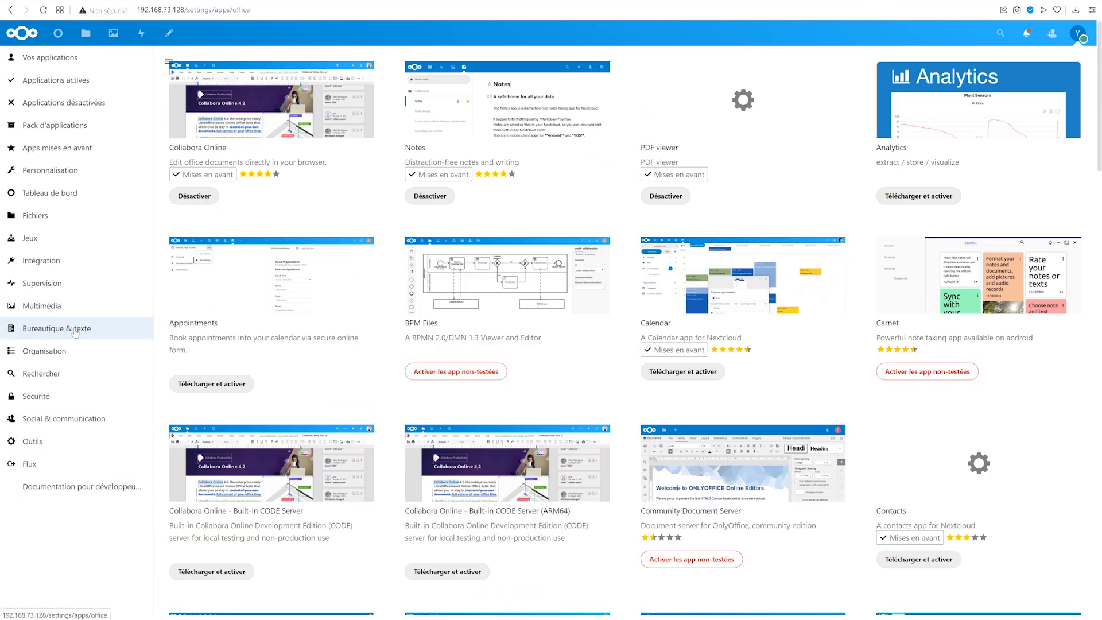
{"action": "scroll", "coordinate": [505, 258], "scroll_direction": "down", "scroll_amount": 3}
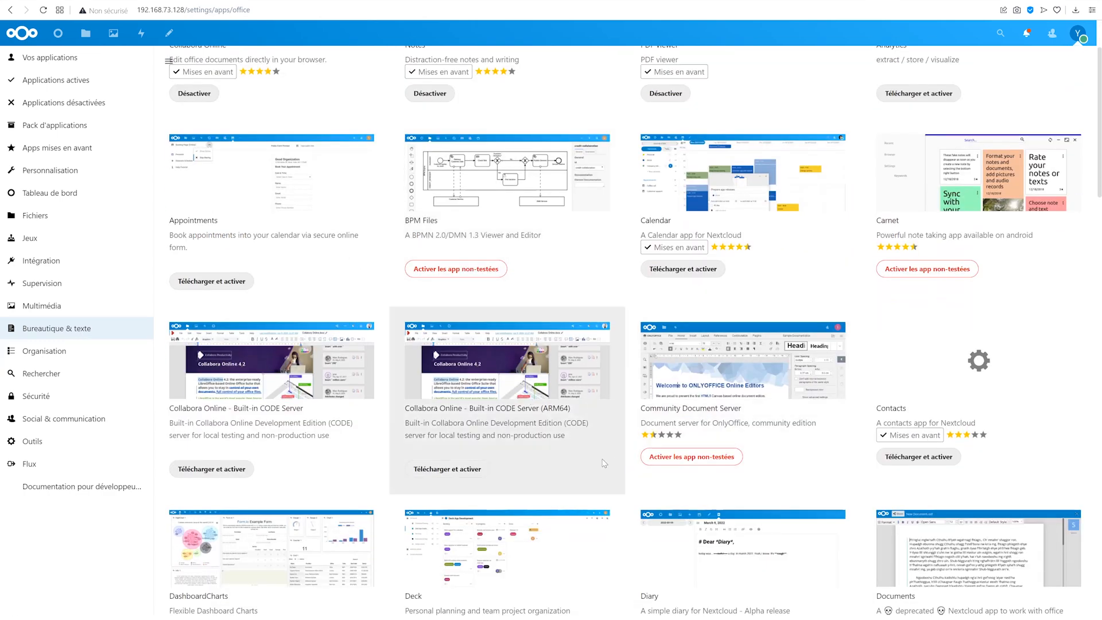
{"action": "scroll", "coordinate": [621, 463], "scroll_direction": "up", "scroll_amount": 3}
{"action": "scroll", "coordinate": [621, 464], "scroll_direction": "down", "scroll_amount": 8}
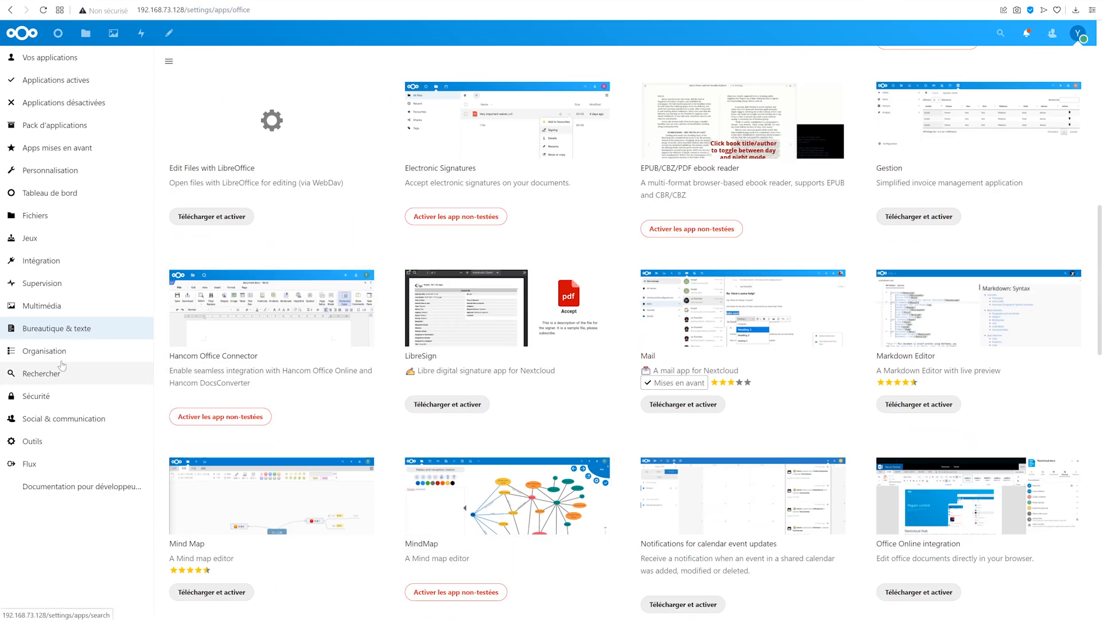
{"action": "left_click", "coordinate": [43, 281]}
{"action": "left_click", "coordinate": [53, 322]}
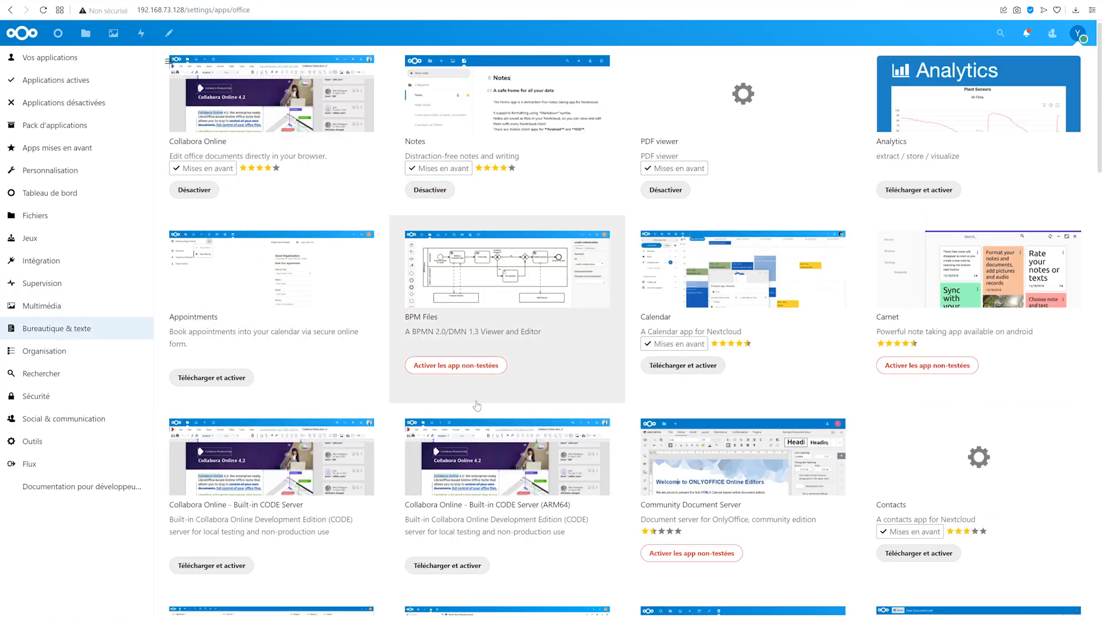
{"action": "scroll", "coordinate": [476, 405], "scroll_direction": "down", "scroll_amount": 3}
{"action": "scroll", "coordinate": [477, 405], "scroll_direction": "down", "scroll_amount": 15}
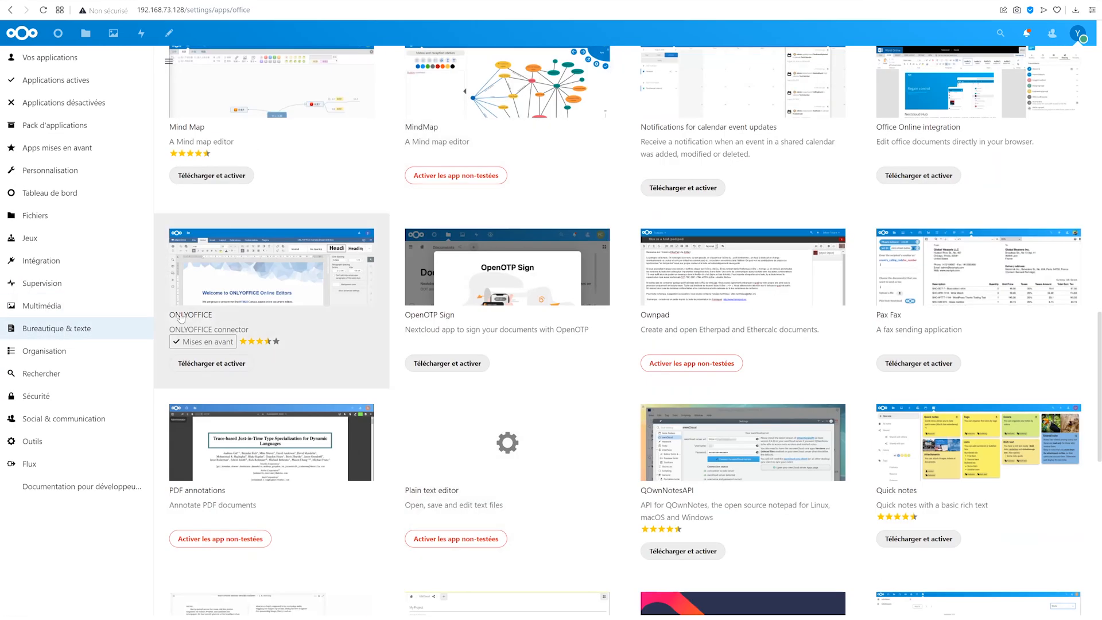
Download and enable the ONLYOFFICE app, and go back to the Nextcloud files.
{"action": "left_click", "coordinate": [232, 371]}
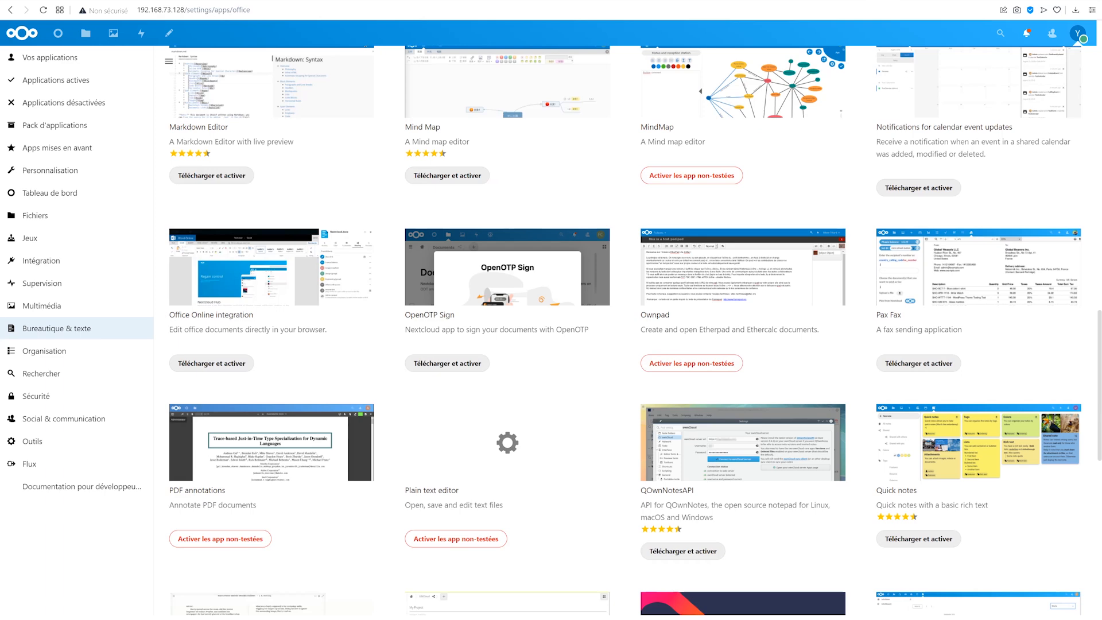
{"action": "left_click", "coordinate": [86, 33]}
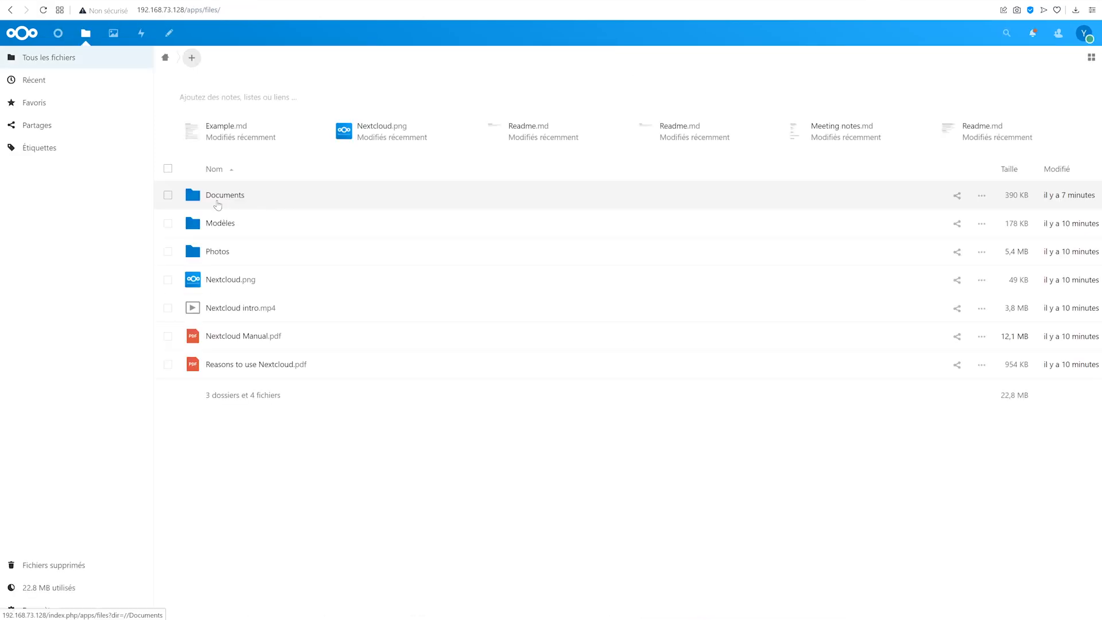
Try to open Diagram & table.ods, Expense report.ods and Invoice.odt in the Modèles folder.
{"action": "left_click", "coordinate": [218, 223]}
{"action": "left_click", "coordinate": [205, 291]}
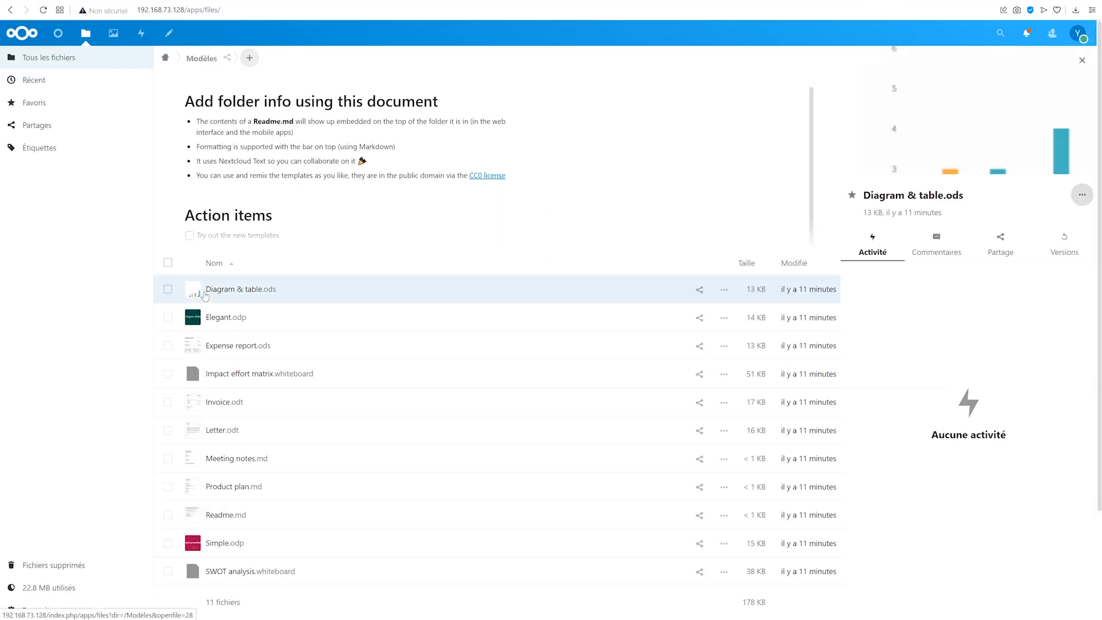
{"action": "left_click", "coordinate": [205, 295]}
{"action": "left_click", "coordinate": [434, 244]}
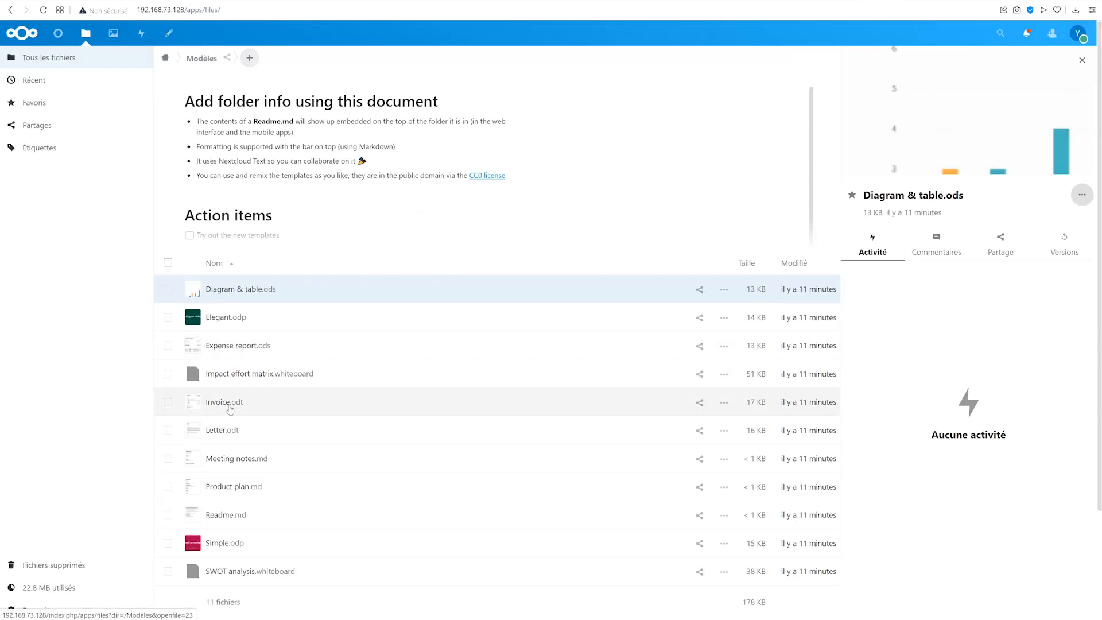
{"action": "left_click", "coordinate": [238, 345]}
{"action": "left_click", "coordinate": [230, 401]}
{"action": "left_click", "coordinate": [419, 269]}
{"action": "scroll", "coordinate": [244, 321], "scroll_direction": "down", "scroll_amount": 3}
{"action": "scroll", "coordinate": [243, 321], "scroll_direction": "up", "scroll_amount": 3}
Try to open Welcome to Nextcloud Hub.docx and Example.md in the Documents folder.
{"action": "left_click", "coordinate": [86, 33]}
{"action": "left_click", "coordinate": [221, 194]}
{"action": "left_click", "coordinate": [233, 253]}
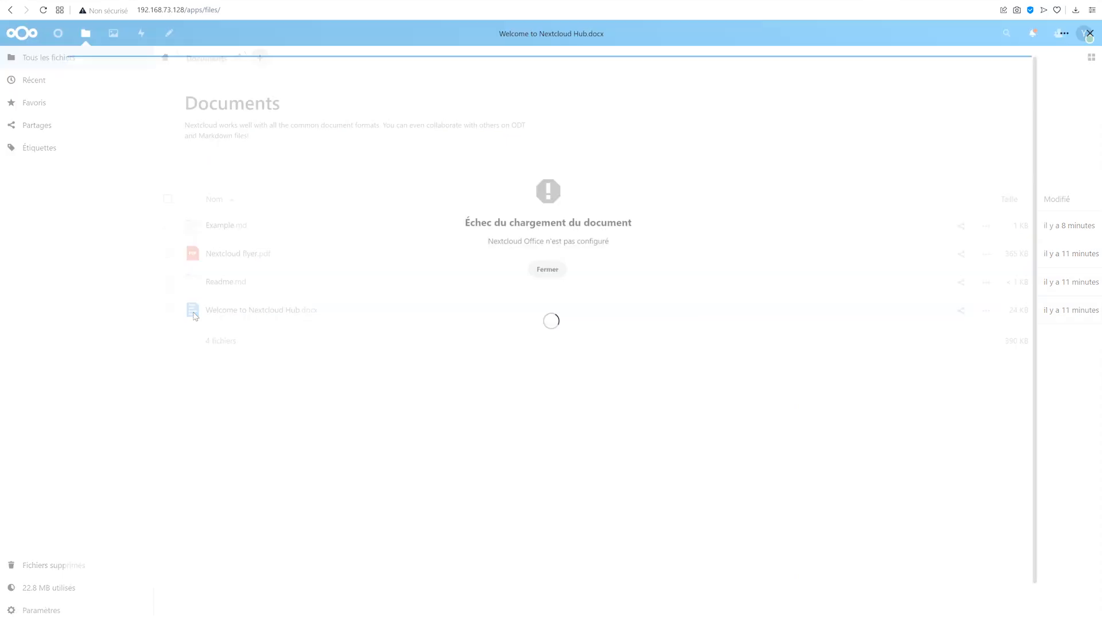
{"action": "left_click", "coordinate": [549, 238]}
{"action": "right_click", "coordinate": [745, 265]}
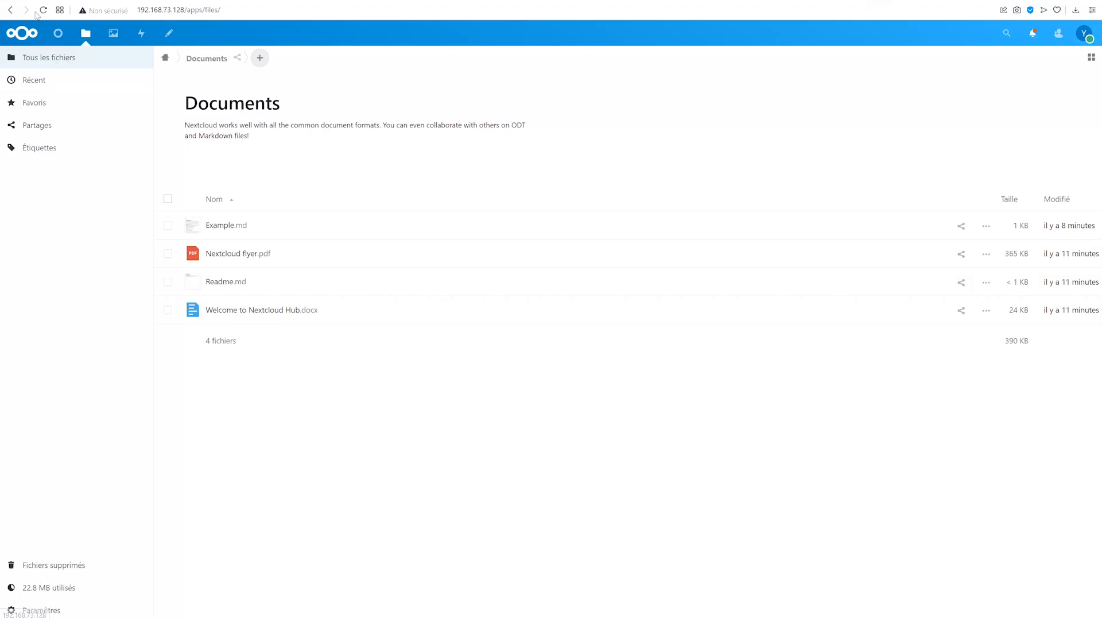
{"action": "left_click", "coordinate": [219, 224]}
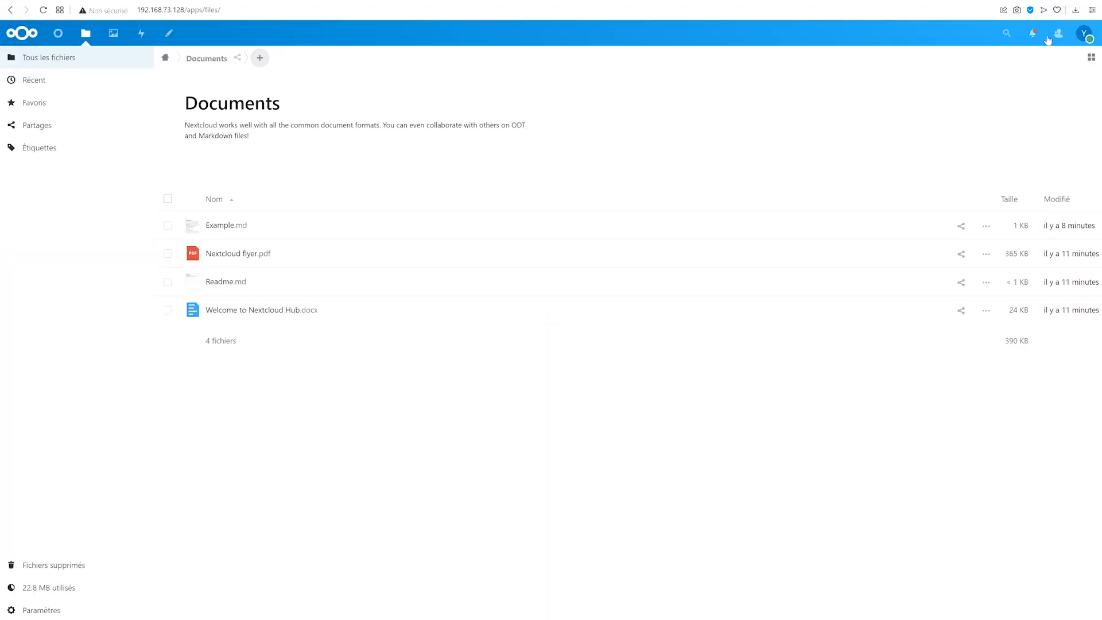
{"action": "left_click", "coordinate": [1083, 33]}
{"action": "left_click", "coordinate": [34, 40]}
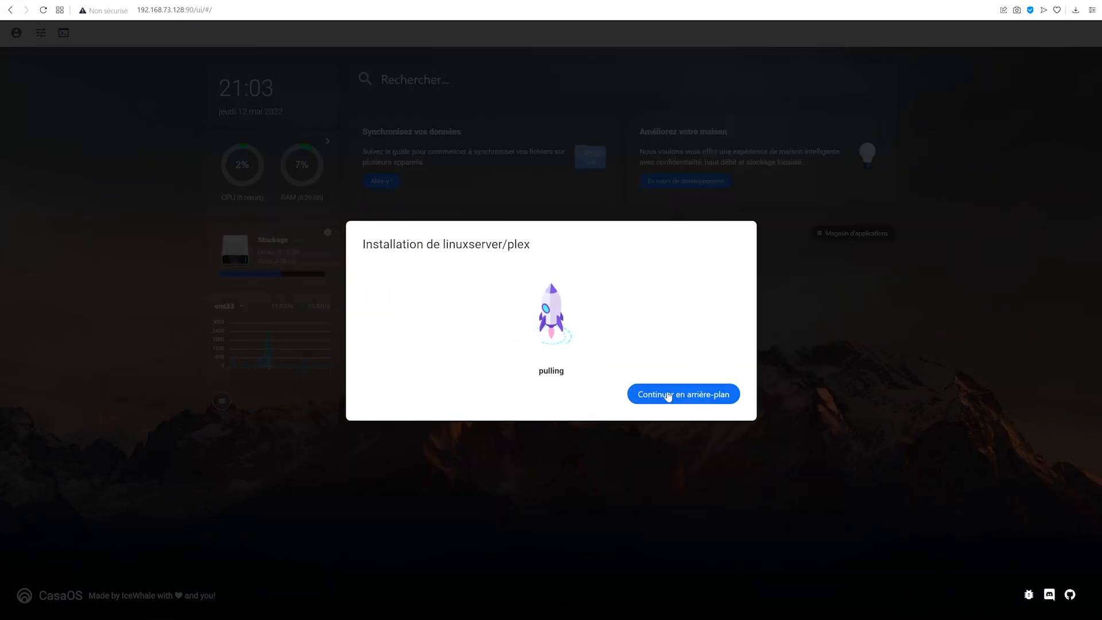
In CasaOS, let the Plex installation continue in the background and install HomeAssistant from the app store.
{"action": "left_click", "coordinate": [668, 396]}
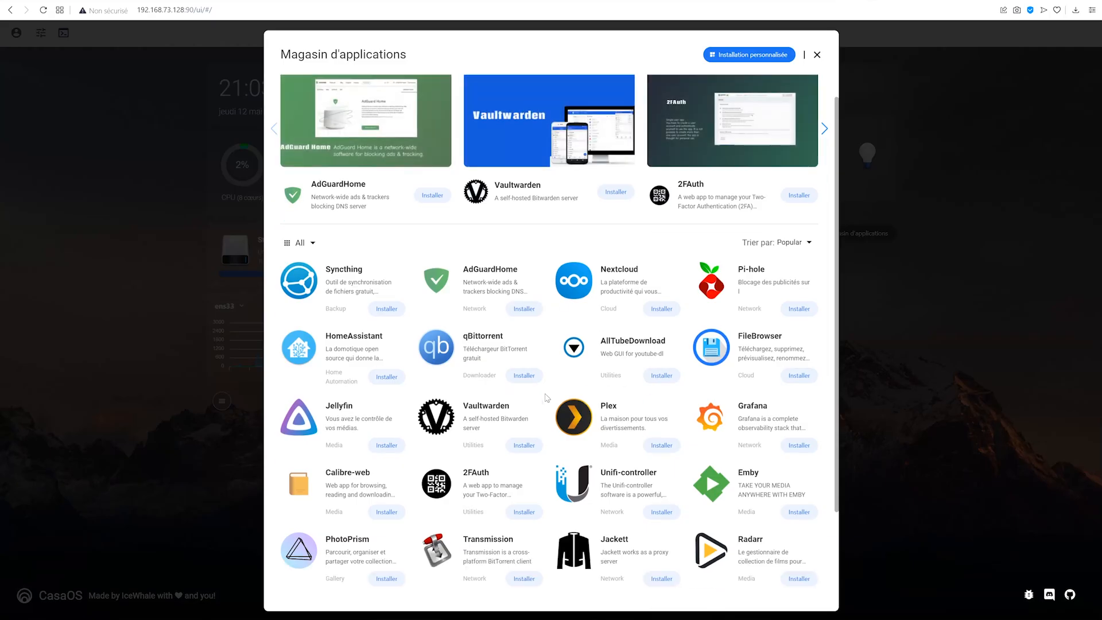
{"action": "scroll", "coordinate": [545, 397], "scroll_direction": "down", "scroll_amount": 2}
{"action": "left_click", "coordinate": [385, 373]}
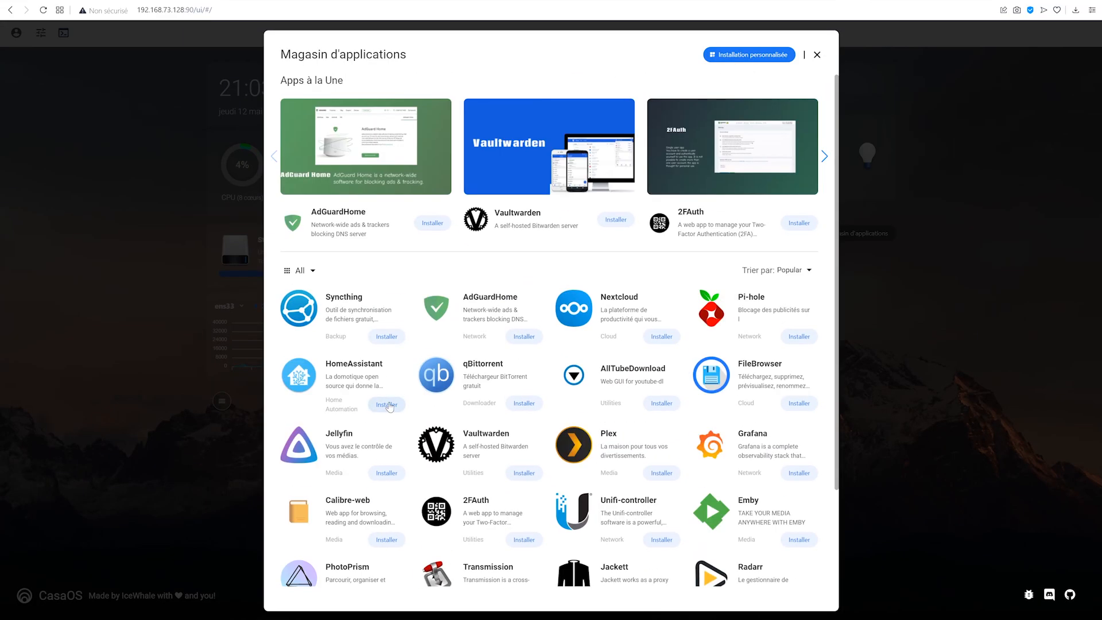
{"action": "left_click", "coordinate": [387, 404]}
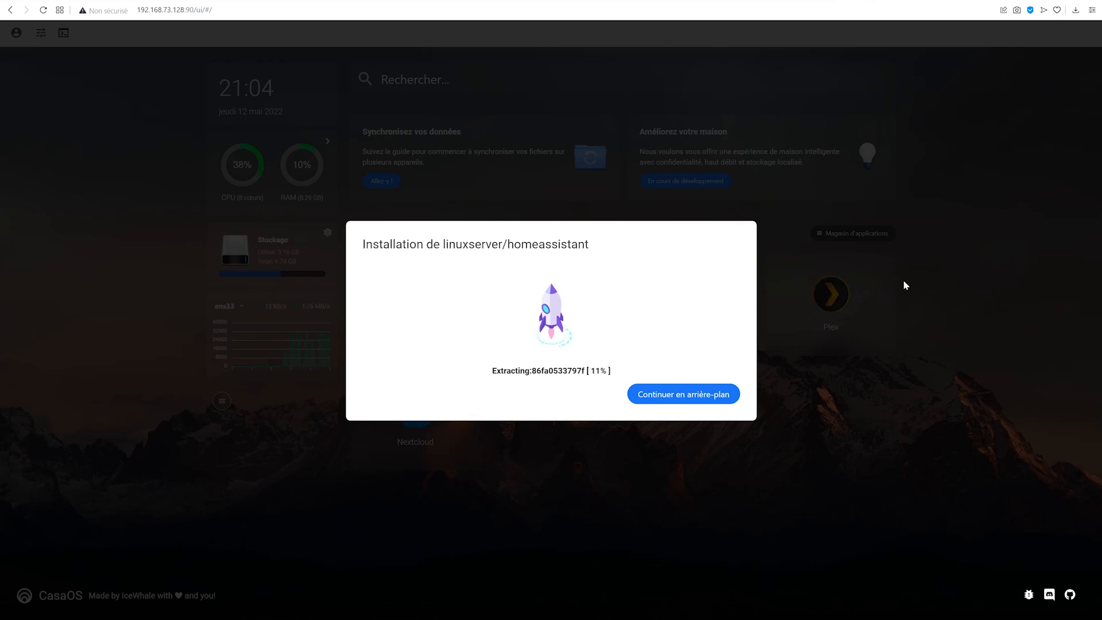
Leave the HomeAssistant installation running in the background and open Plex with the e-mail sign-in option.
{"action": "left_click", "coordinate": [683, 394]}
{"action": "left_click", "coordinate": [830, 296]}
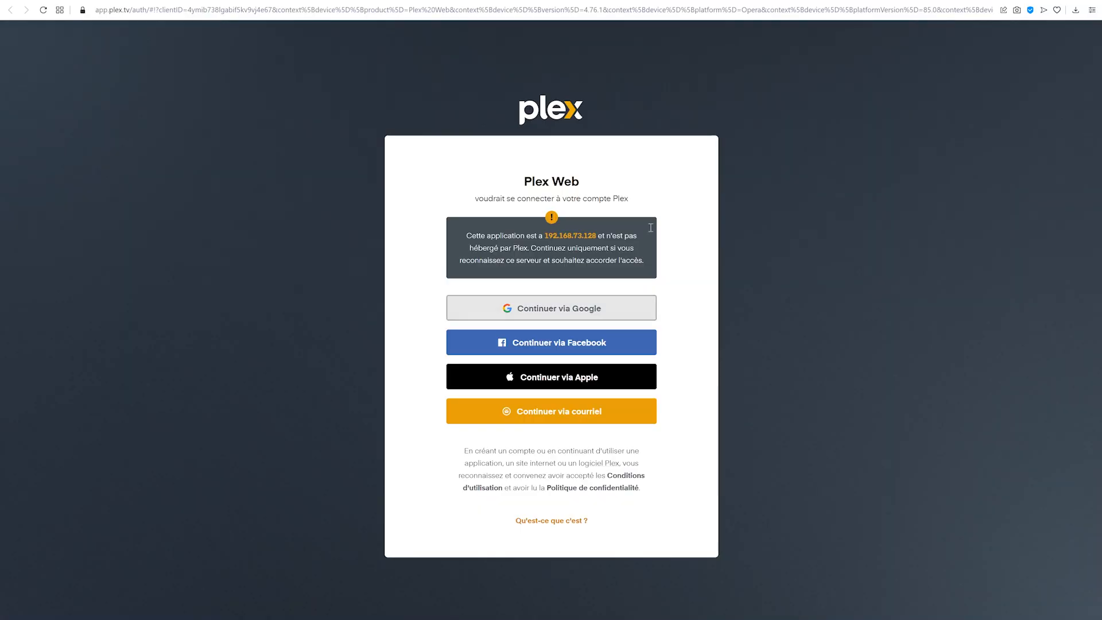
{"action": "left_click", "coordinate": [582, 411]}
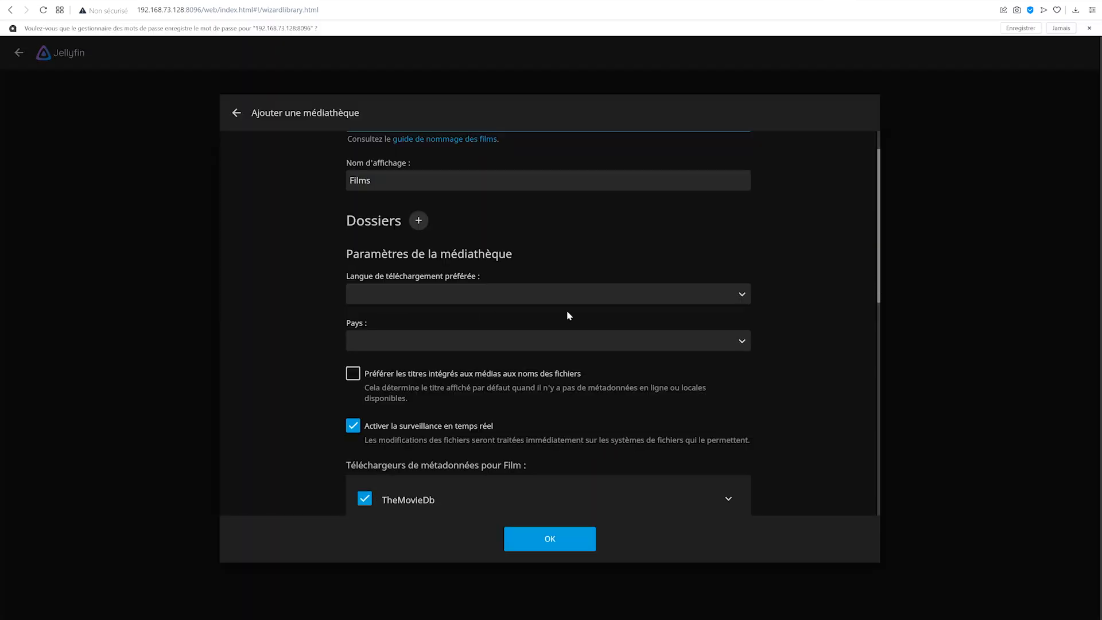
In Jellyfin's new Films library, set the preferred download language to French and the country to France.
{"action": "left_click", "coordinate": [739, 295]}
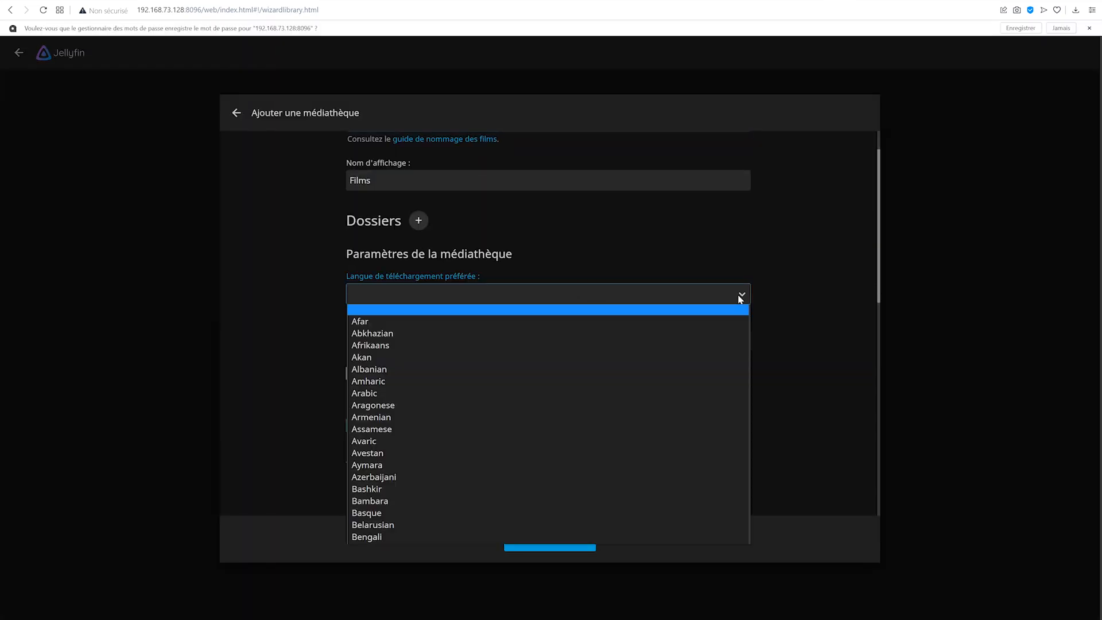
{"action": "type", "text": "fr"}
{"action": "left_click", "coordinate": [738, 281]}
{"action": "left_click", "coordinate": [632, 424]}
{"action": "left_click", "coordinate": [456, 327]}
{"action": "type", "text": "fr"}
{"action": "scroll", "coordinate": [457, 329], "scroll_direction": "down", "scroll_amount": 10}
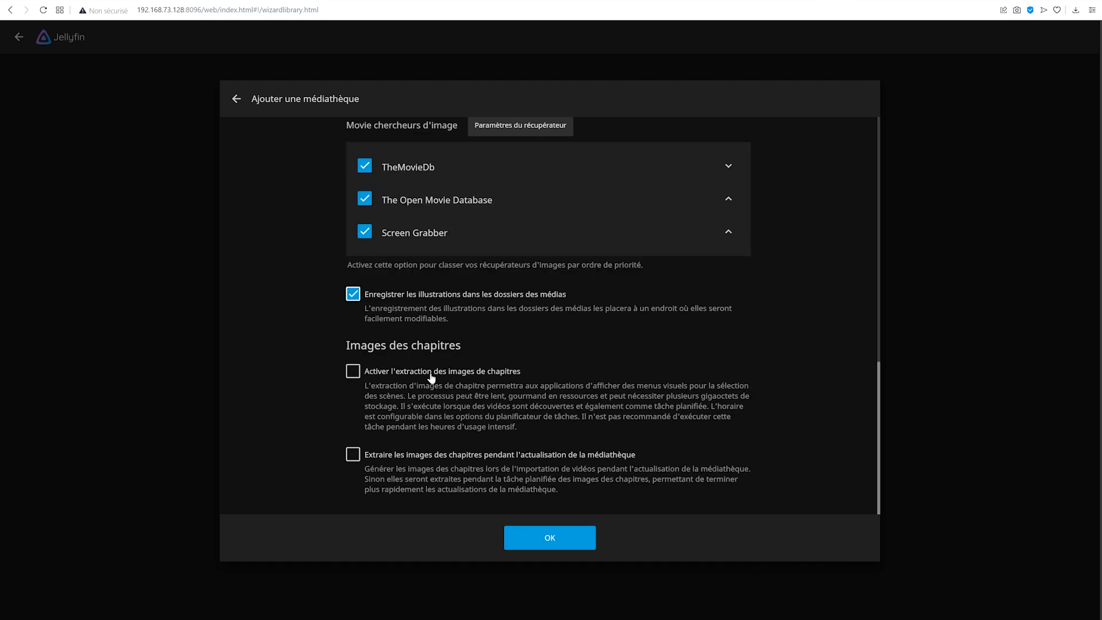
Add the /Media/Movies folder to the Films library and save the library.
{"action": "left_click", "coordinate": [549, 537]}
{"action": "left_click", "coordinate": [550, 350]}
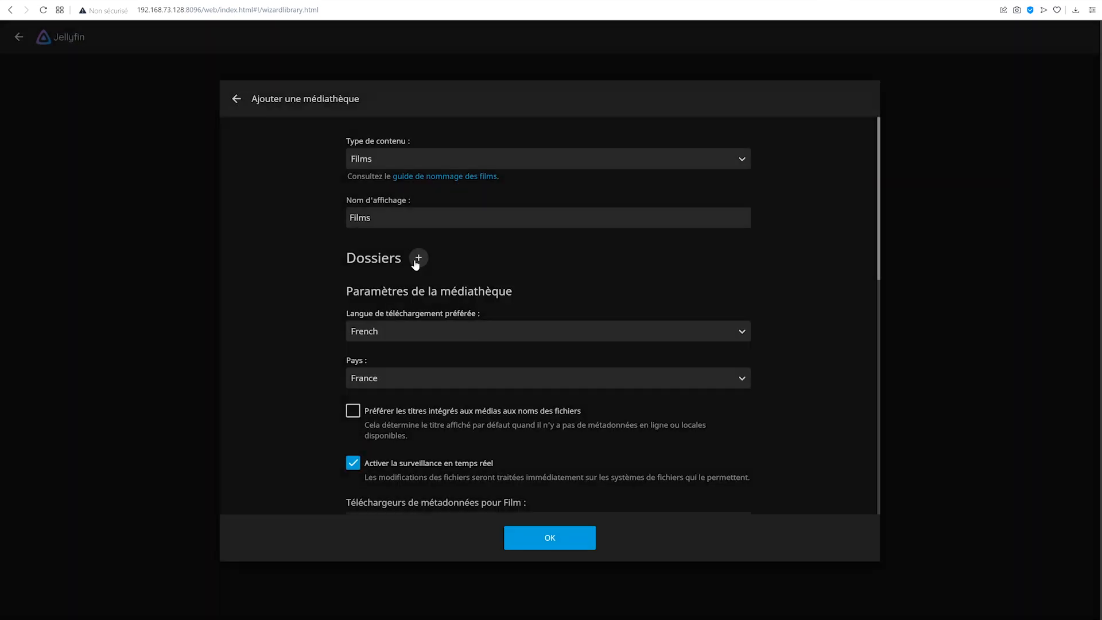
{"action": "left_click", "coordinate": [417, 258]}
{"action": "left_click", "coordinate": [367, 291]}
{"action": "left_click", "coordinate": [545, 539]}
{"action": "left_click", "coordinate": [546, 539]}
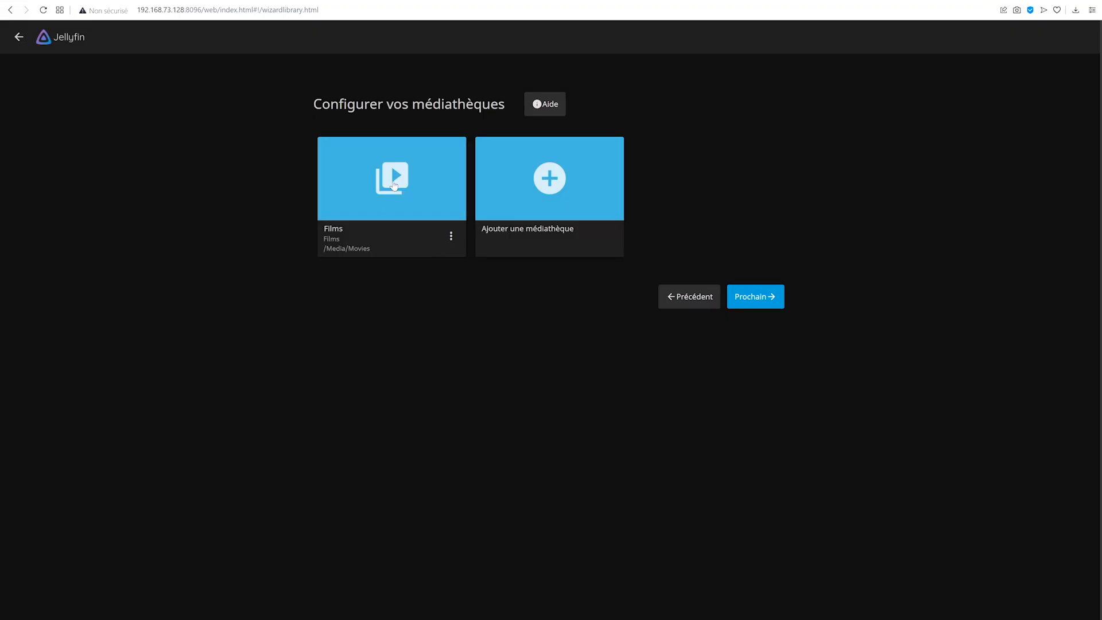
Continue the Jellyfin setup and choose the preferred metadata language and country.
{"action": "left_click", "coordinate": [755, 297]}
{"action": "left_click", "coordinate": [390, 169]}
{"action": "key", "text": "f"}
{"action": "key", "text": "f"}
{"action": "key", "text": "f"}
{"action": "key", "text": "f"}
{"action": "key", "text": "Return"}
{"action": "left_click", "coordinate": [367, 217]}
{"action": "key", "text": "f"}
{"action": "key", "text": "f"}
{"action": "key", "text": "f"}
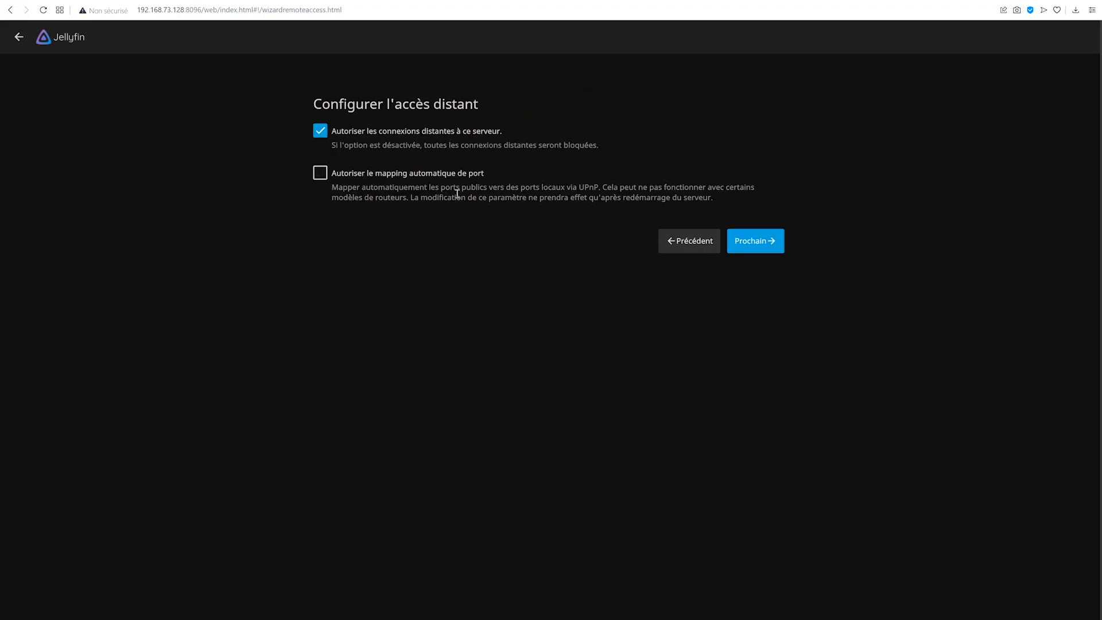
Finish the setup with remote connections allowed, and sign in to Jellyfin with the username and account password.
{"action": "left_click", "coordinate": [755, 241]}
{"action": "left_click", "coordinate": [756, 186]}
{"action": "left_click", "coordinate": [600, 246]}
{"action": "type", "text": "Tonkanou"}
{"action": "key", "text": "Tab"}
{"action": "type", "text": "••••••••••"}
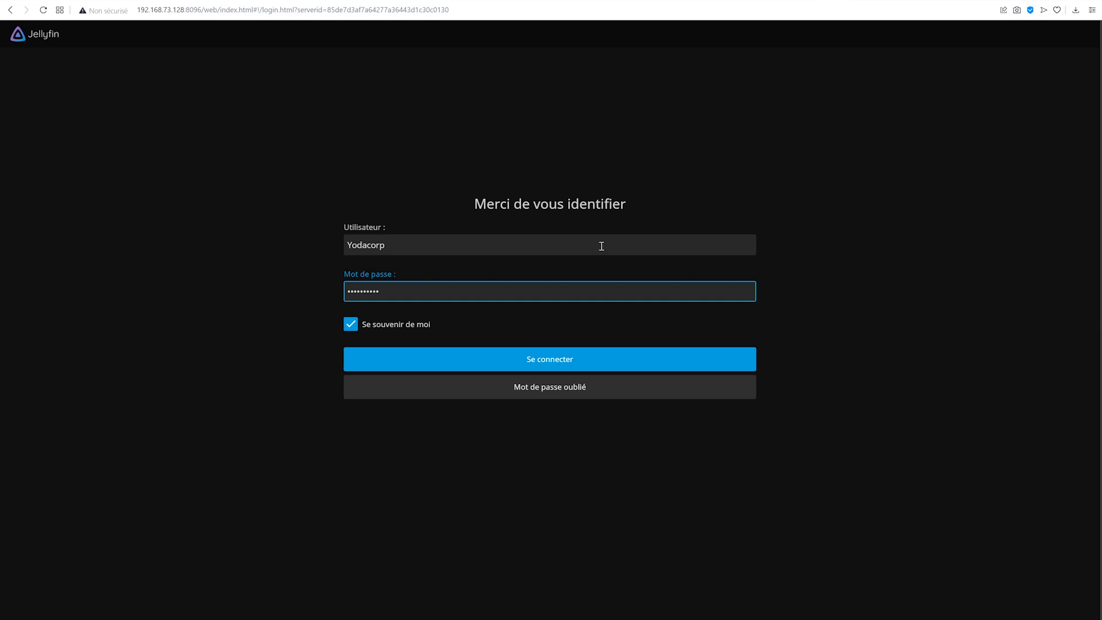
{"action": "key", "text": "Return"}
Open the Films library and look through its Suggestions, Bandes-annonces and Favoris views.
{"action": "left_click", "coordinate": [134, 170]}
{"action": "left_click", "coordinate": [448, 52]}
{"action": "left_click", "coordinate": [524, 52]}
{"action": "left_click", "coordinate": [592, 53]}
{"action": "left_click", "coordinate": [394, 52]}
Look through the Jellyfin administration dashboard, including its Réseau and Médiathèques pages.
{"action": "left_click", "coordinate": [70, 52]}
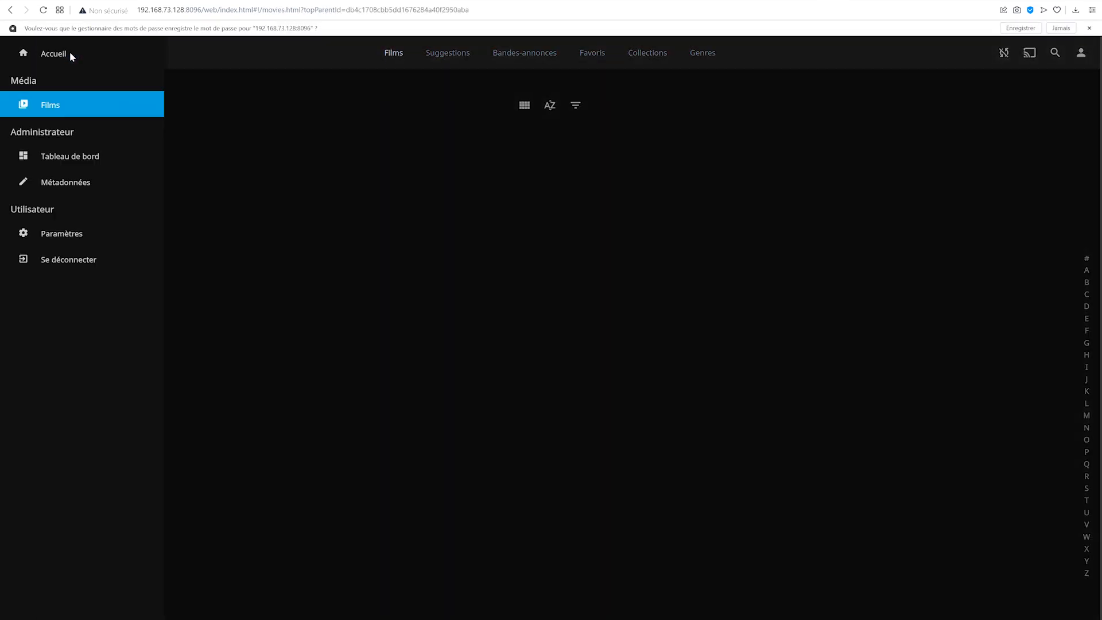
{"action": "left_click", "coordinate": [66, 151]}
{"action": "left_click", "coordinate": [50, 431]}
{"action": "left_click", "coordinate": [44, 36]}
{"action": "left_click", "coordinate": [19, 36]}
{"action": "left_click", "coordinate": [63, 167]}
{"action": "left_click", "coordinate": [61, 89]}
Open the user's Paramètres and look through the Lecture and Profil pages.
{"action": "left_click", "coordinate": [70, 36]}
{"action": "left_click", "coordinate": [58, 217]}
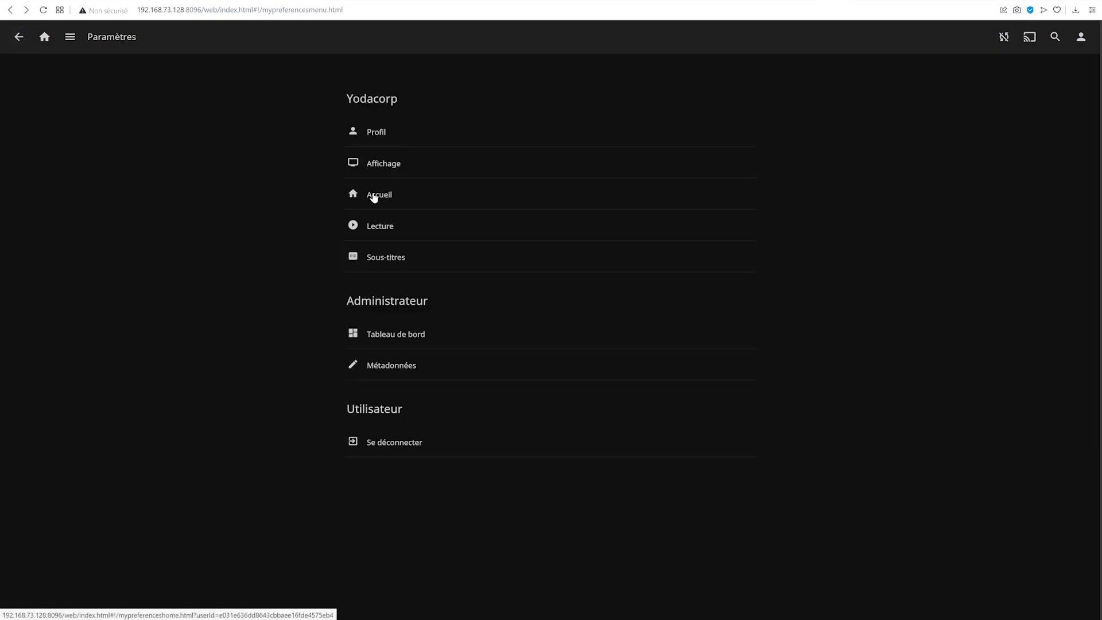
{"action": "left_click", "coordinate": [381, 224]}
{"action": "scroll", "coordinate": [432, 290], "scroll_direction": "down", "scroll_amount": 5}
{"action": "left_click", "coordinate": [19, 37]}
{"action": "left_click", "coordinate": [377, 132]}
{"action": "scroll", "coordinate": [379, 241], "scroll_direction": "down", "scroll_amount": 3}
Look around the Jellyfin home page, search page and Films library.
{"action": "left_click", "coordinate": [44, 36]}
{"action": "left_click", "coordinate": [18, 37]}
{"action": "left_click", "coordinate": [50, 89]}
{"action": "left_click", "coordinate": [45, 36]}
{"action": "left_click", "coordinate": [1054, 37]}
{"action": "left_click", "coordinate": [70, 37]}
{"action": "left_click", "coordinate": [51, 89]}
{"action": "left_click", "coordinate": [45, 37]}
{"action": "left_click", "coordinate": [223, 199]}
{"action": "left_click", "coordinate": [384, 155]}
{"action": "left_click", "coordinate": [134, 155]}
{"action": "left_click", "coordinate": [43, 36]}
Start a SyncPlay group from the Jellyfin home page and look into the Films library again.
{"action": "left_click", "coordinate": [1003, 37]}
{"action": "left_click", "coordinate": [988, 83]}
{"action": "left_click", "coordinate": [1004, 36]}
{"action": "left_click", "coordinate": [442, 91]}
{"action": "left_click", "coordinate": [166, 133]}
{"action": "left_click", "coordinate": [44, 37]}
Start adding another library from Médiathèques, choosing its content type and browsing for its folder path.
{"action": "left_click", "coordinate": [19, 37]}
{"action": "left_click", "coordinate": [85, 141]}
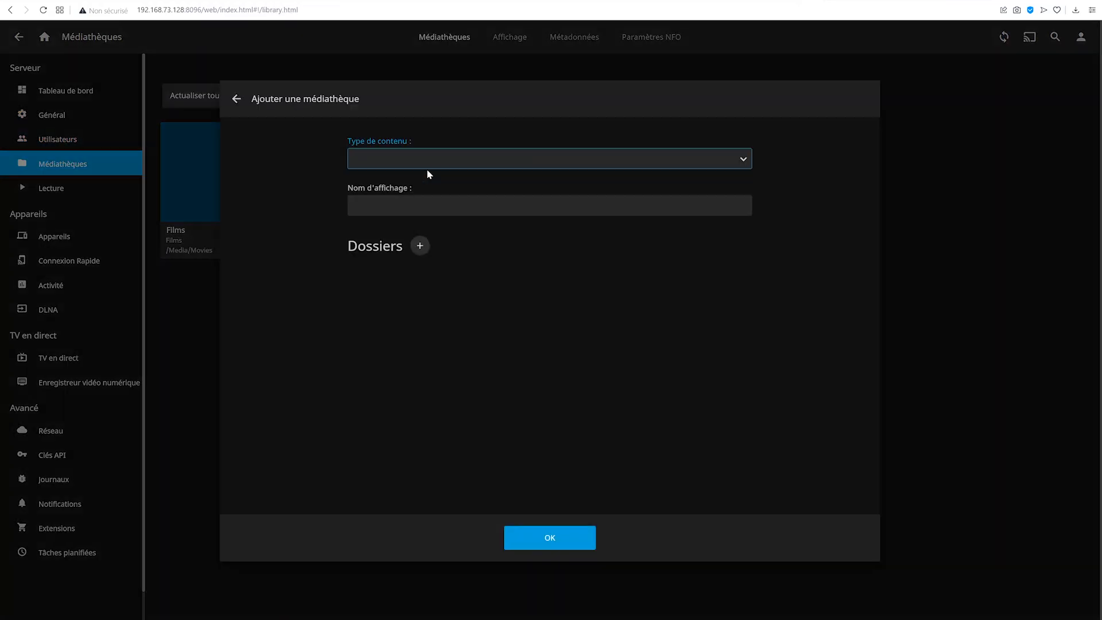
{"action": "left_click", "coordinate": [426, 165]}
{"action": "left_click", "coordinate": [394, 257]}
{"action": "left_click", "coordinate": [419, 246]}
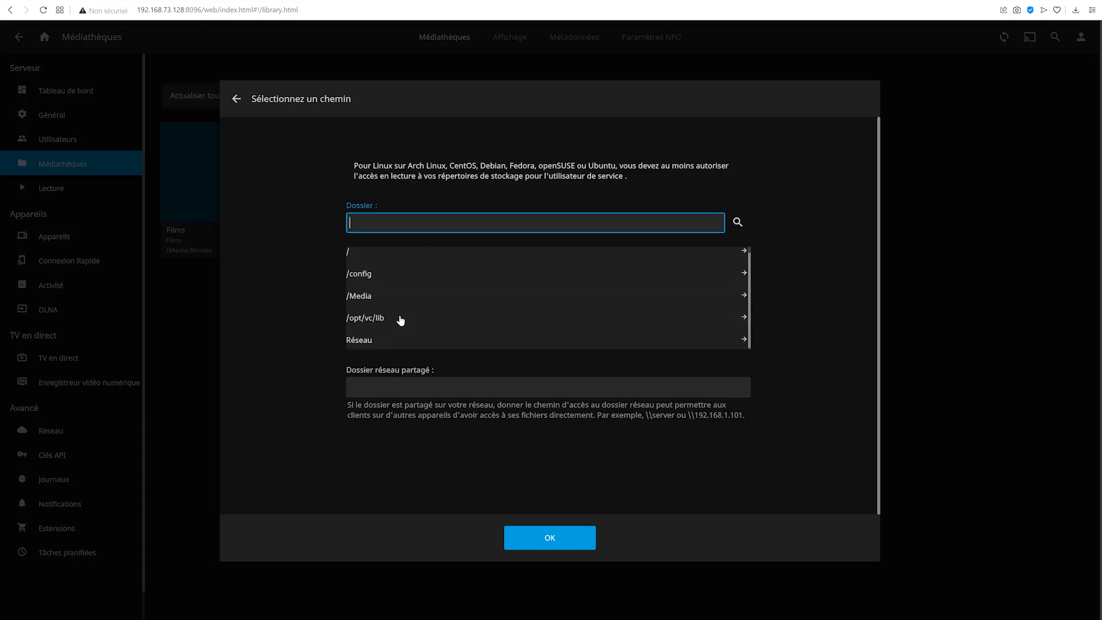
{"action": "left_click", "coordinate": [739, 222]}
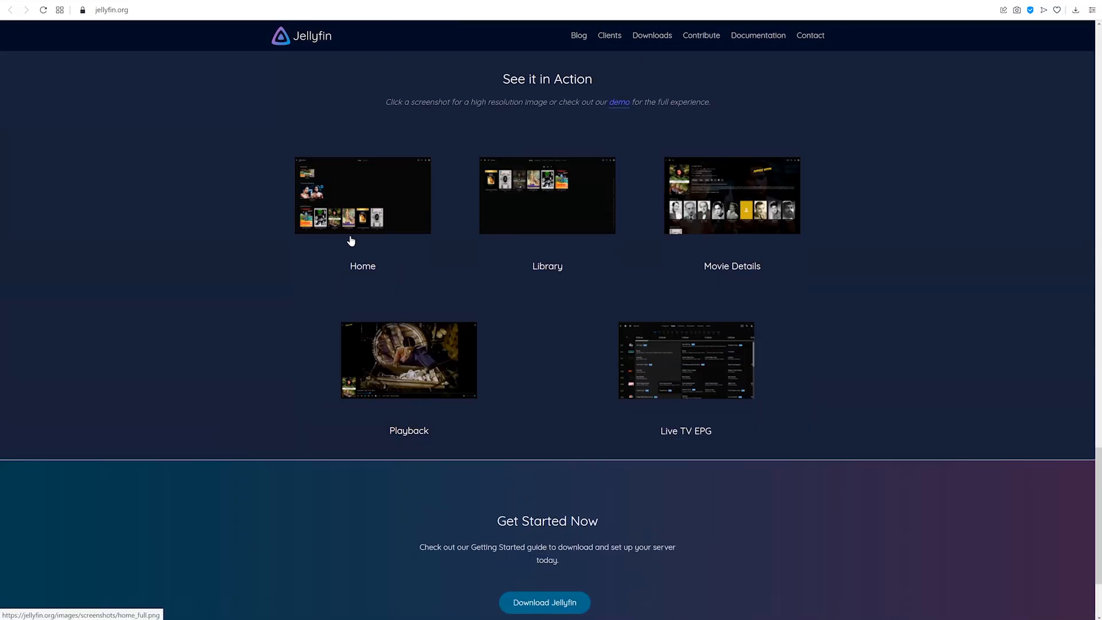
View the Home screenshot on the jellyfin.org website.
{"action": "left_click", "coordinate": [352, 239]}
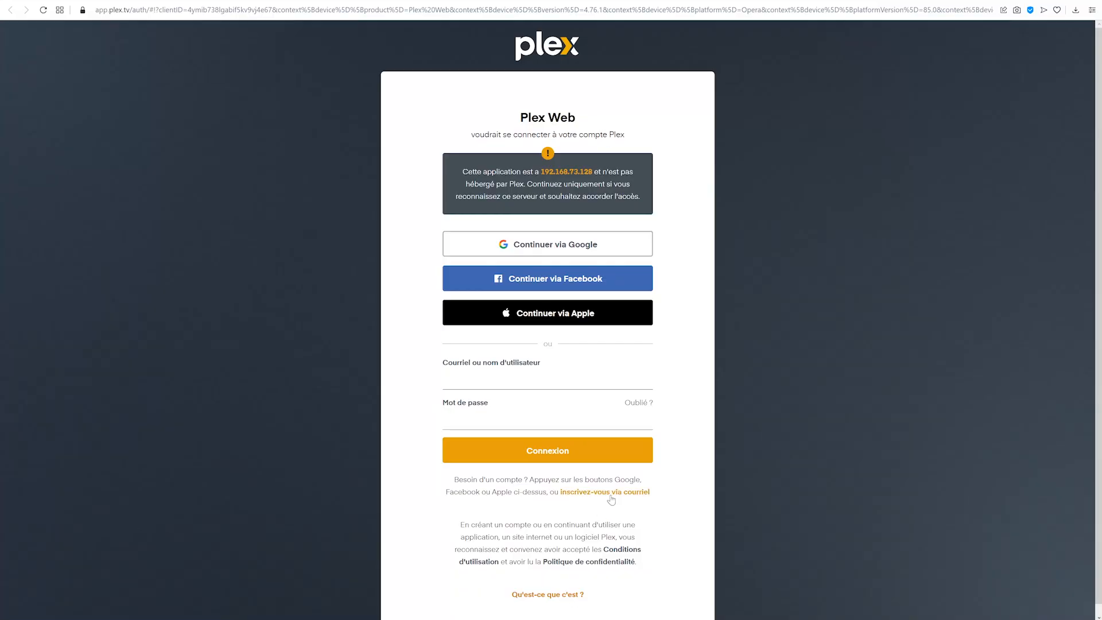
Choose the Plex e-mail sign-up, and pass the introduction and Plex Pass offer to reach the server configuration.
{"action": "left_click", "coordinate": [611, 494]}
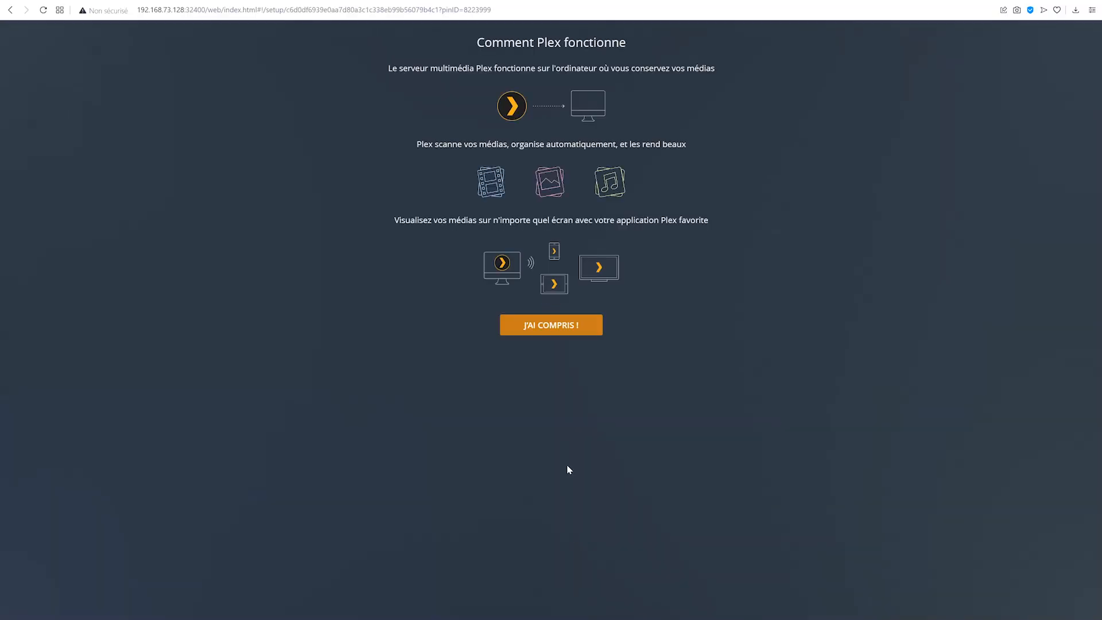
{"action": "left_click", "coordinate": [550, 323]}
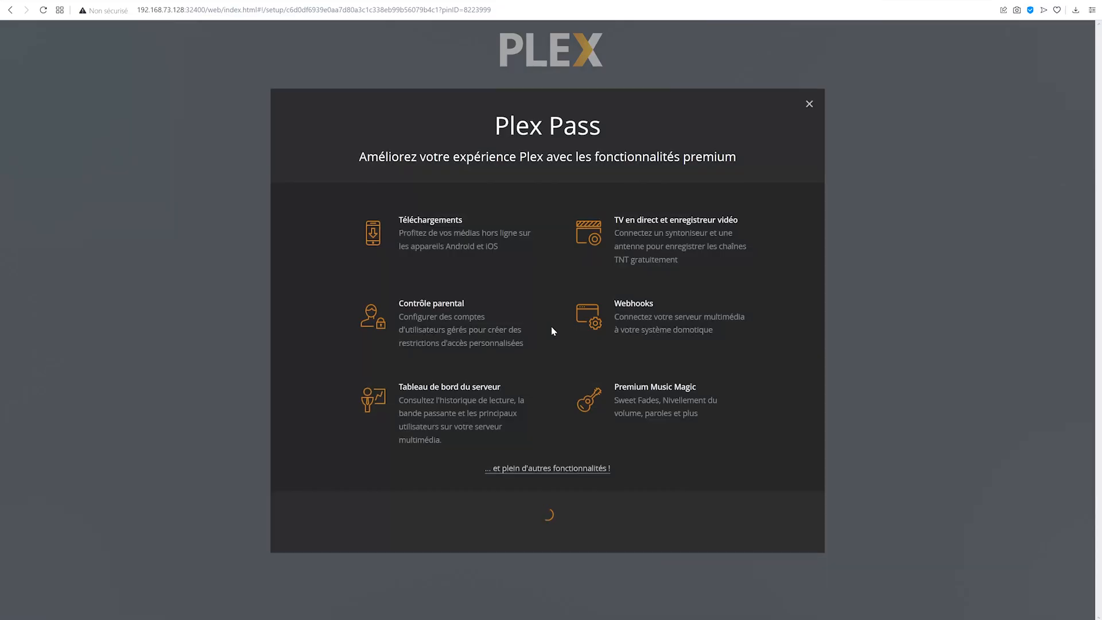
{"action": "left_click", "coordinate": [809, 104]}
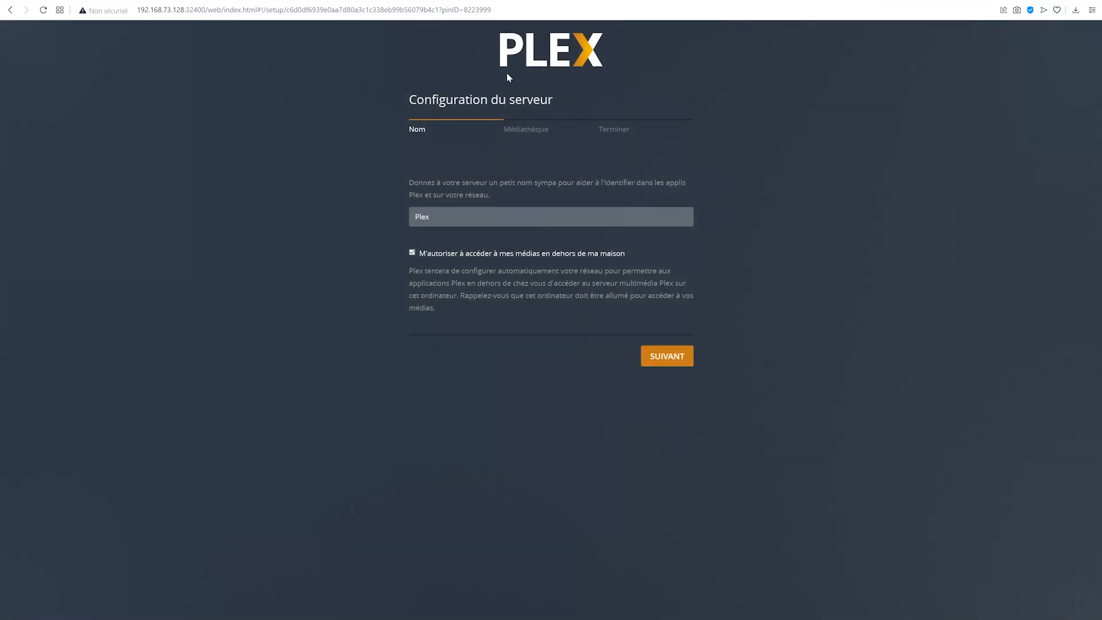
Go to plex.tv and look through its home page down to the footer and back up.
{"action": "left_click", "coordinate": [293, 9]}
{"action": "type", "text": "plex.tv"}
{"action": "key", "text": "Return"}
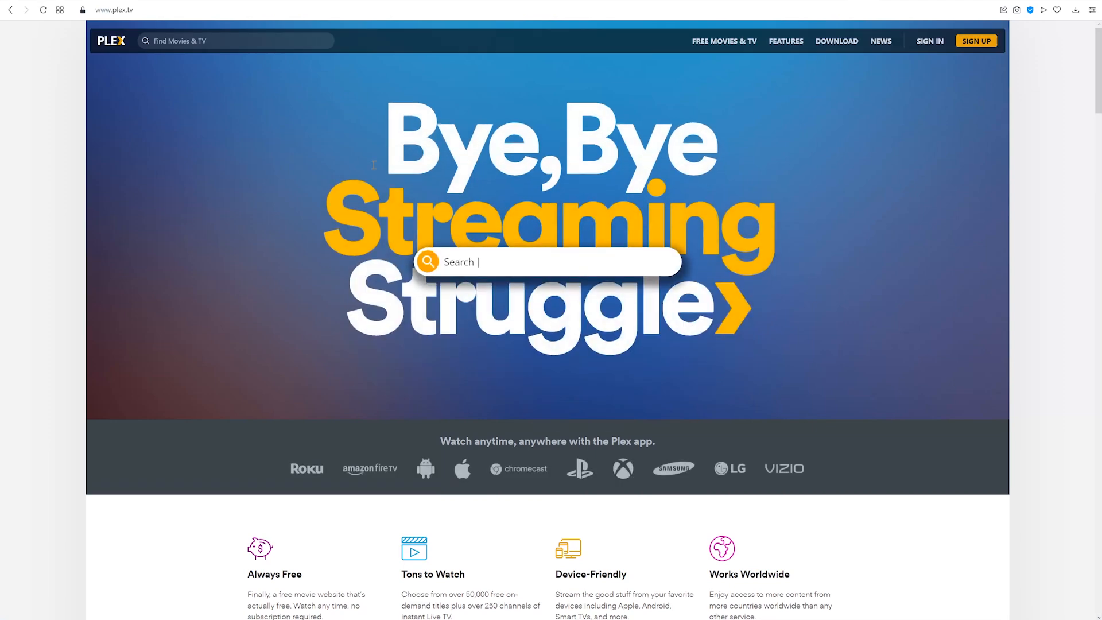
{"action": "scroll", "coordinate": [433, 201], "scroll_direction": "down", "scroll_amount": 20}
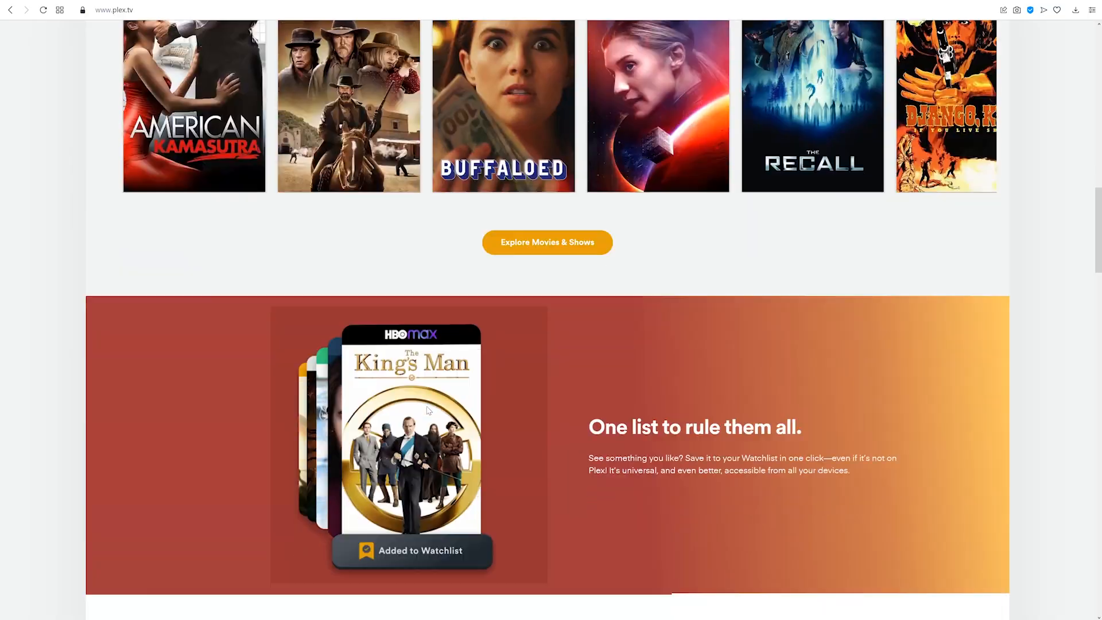
{"action": "scroll", "coordinate": [429, 411], "scroll_direction": "down", "scroll_amount": 20}
{"action": "middle_click", "coordinate": [481, 496]}
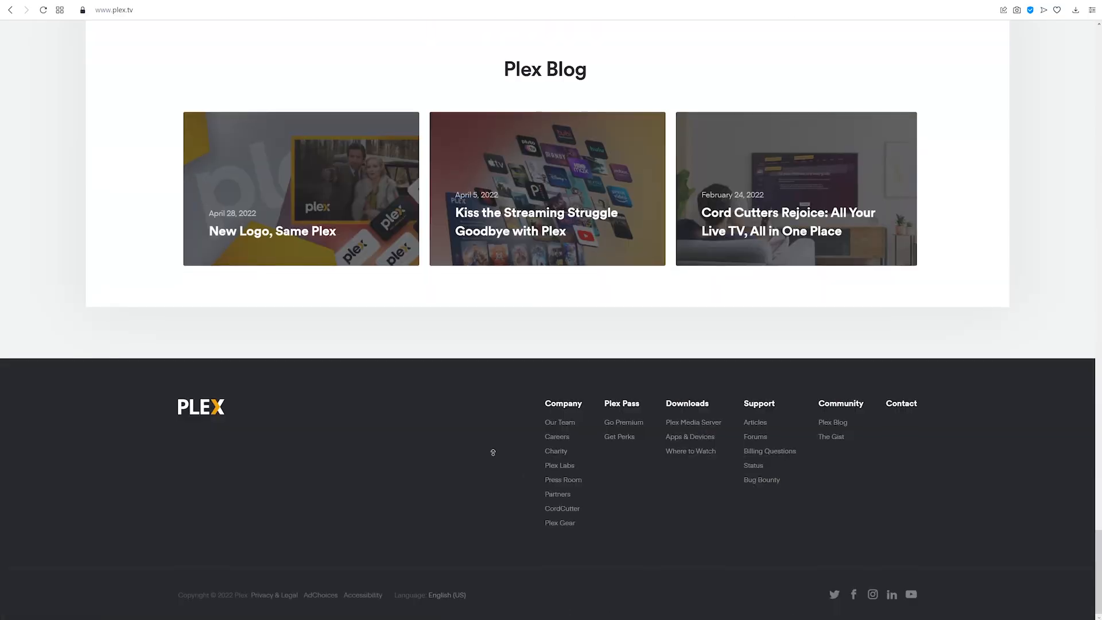
{"action": "scroll", "coordinate": [481, 496], "scroll_direction": "up", "scroll_amount": 20}
{"action": "mouse_move", "coordinate": [746, 46]}
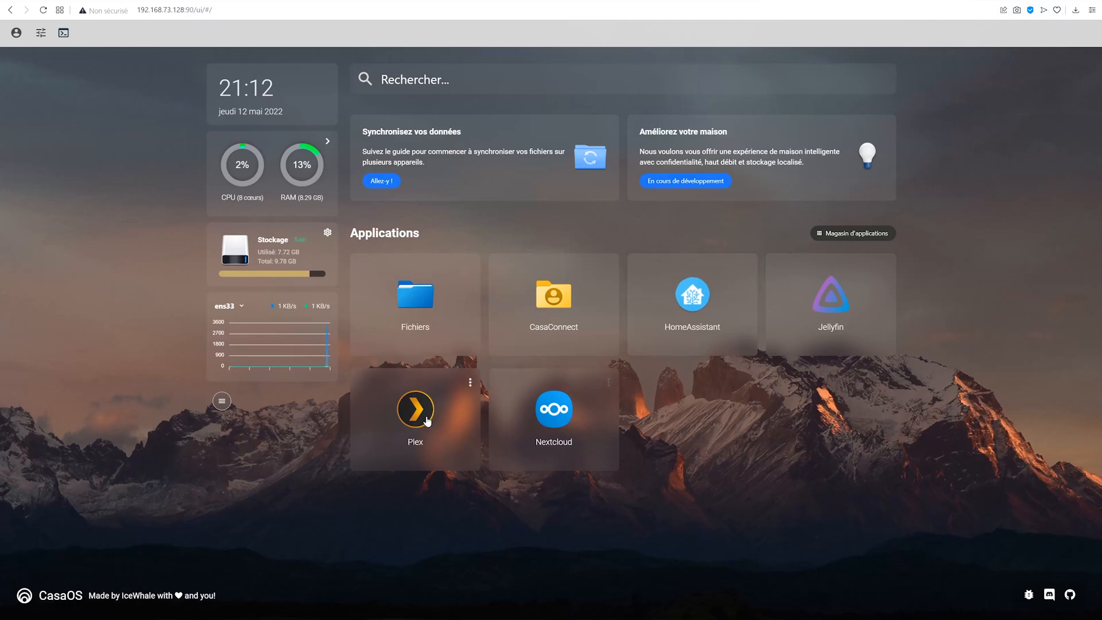
Open HomeAssistant and create its user account with the name Yodacorp, the username yodacorp and the confirmed account password.
{"action": "left_click", "coordinate": [694, 298]}
{"action": "left_click", "coordinate": [541, 155]}
{"action": "type", "text": "Yodacorp"}
{"action": "key", "text": "Tab"}
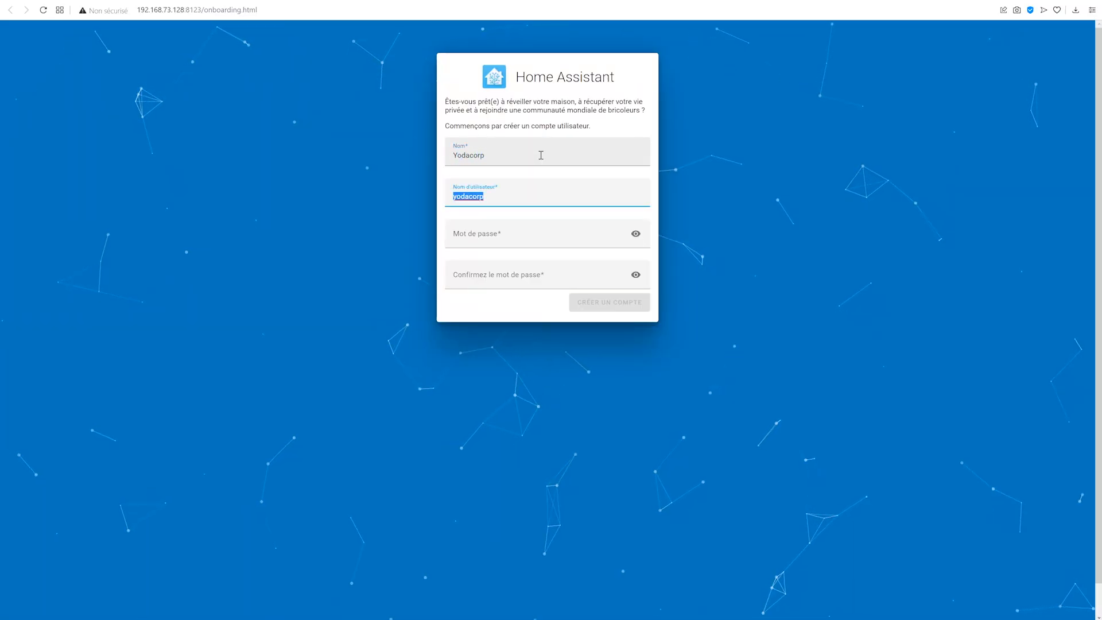
{"action": "key", "text": "Tab"}
{"action": "type", "text": "••••••••••"}
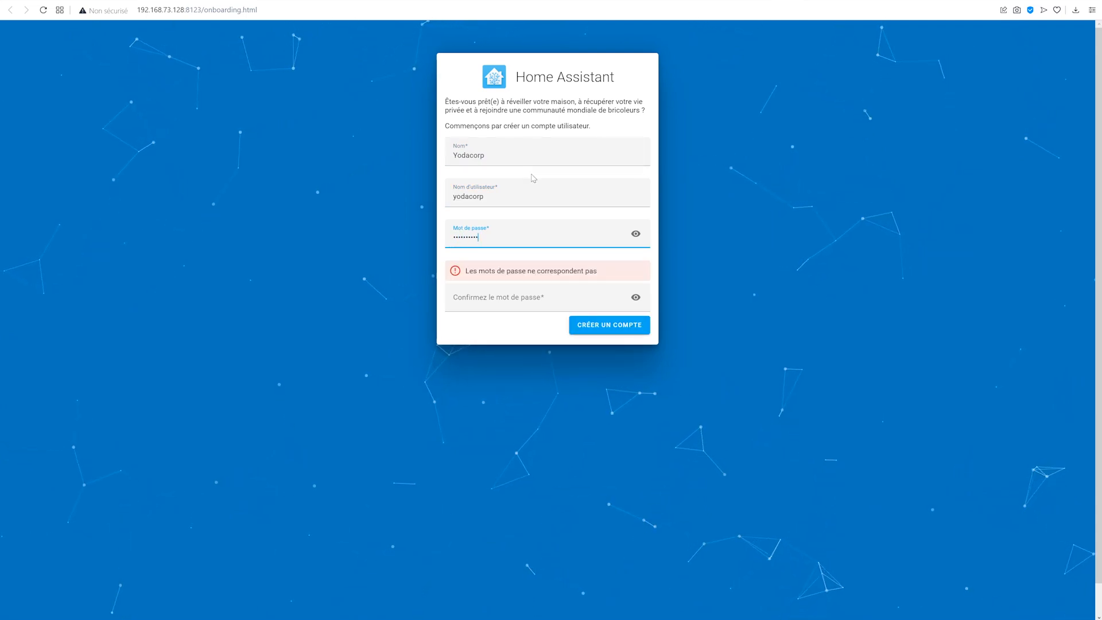
{"action": "left_click", "coordinate": [513, 296]}
{"action": "type", "text": "••••••••••"}
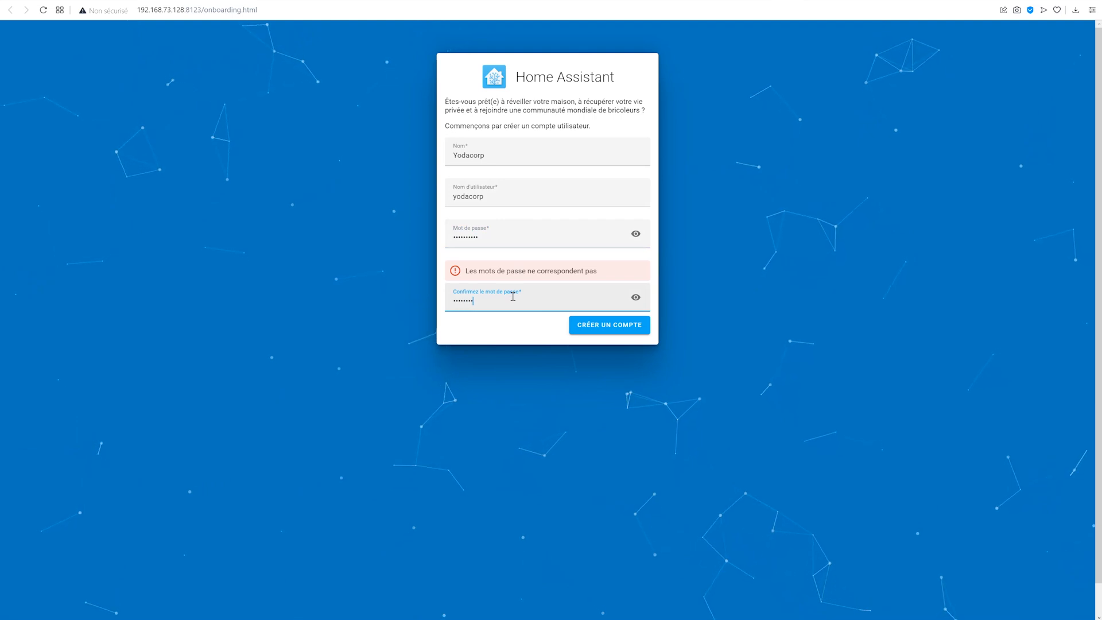
{"action": "left_click", "coordinate": [622, 298]}
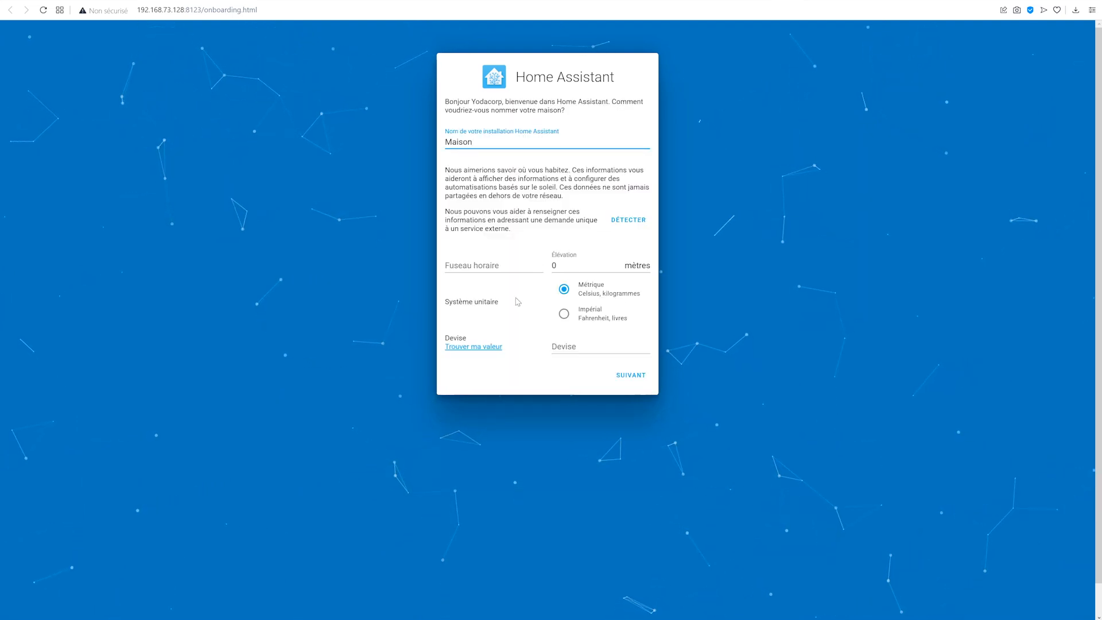
Consult the currency code list, set the home's currency to EUR, and detect its location and time zone automatically.
{"action": "left_click", "coordinate": [496, 347]}
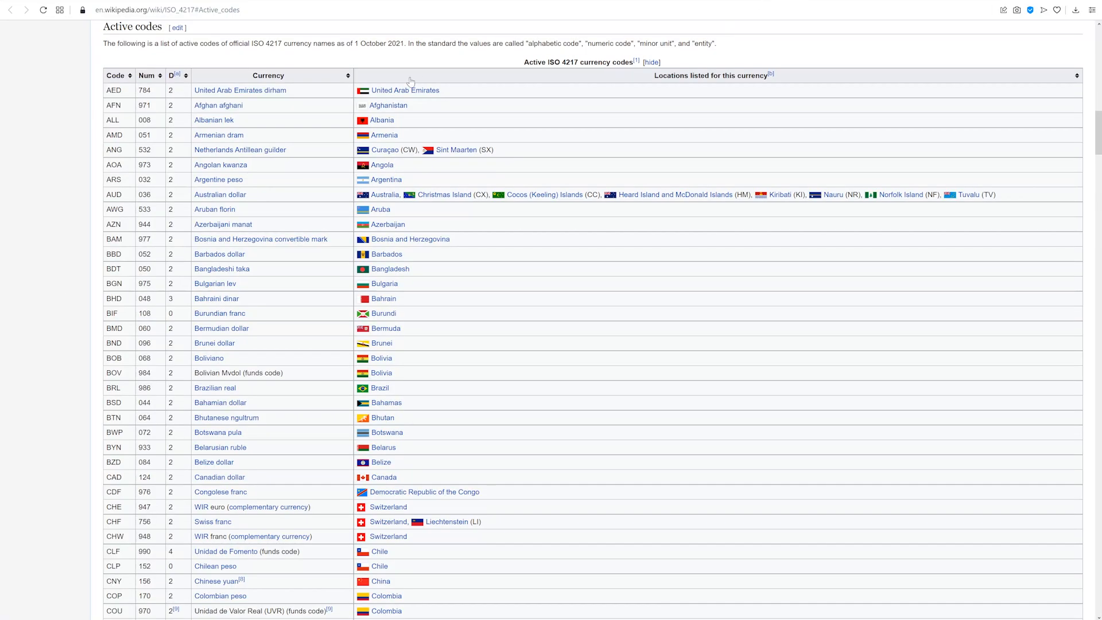
{"action": "key", "text": "ctrl+w"}
{"action": "left_click", "coordinate": [573, 347]}
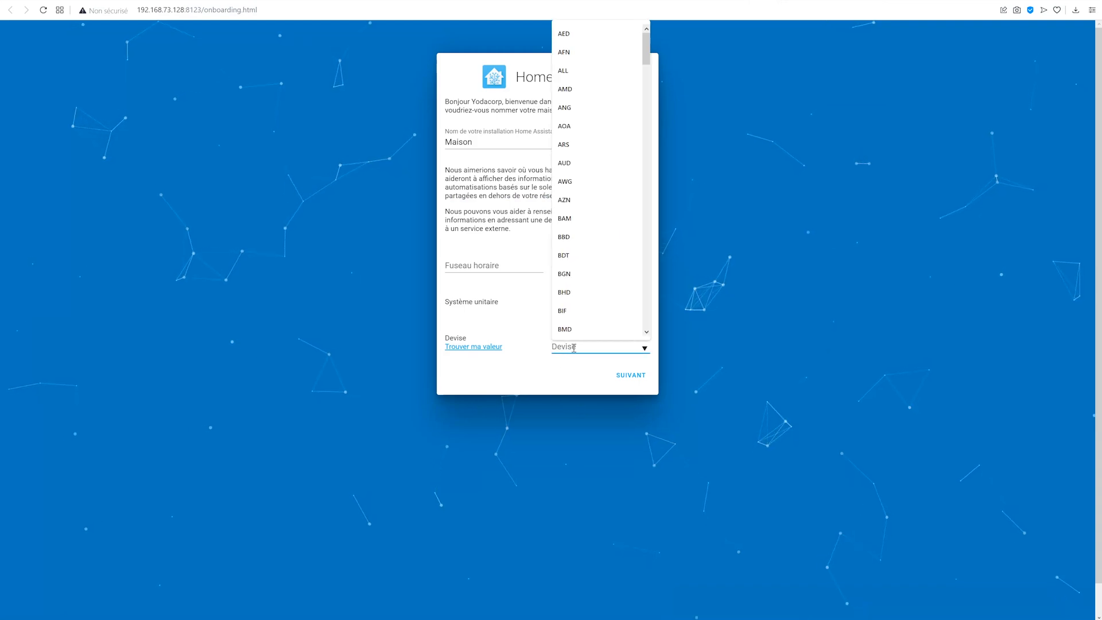
{"action": "type", "text": "e"}
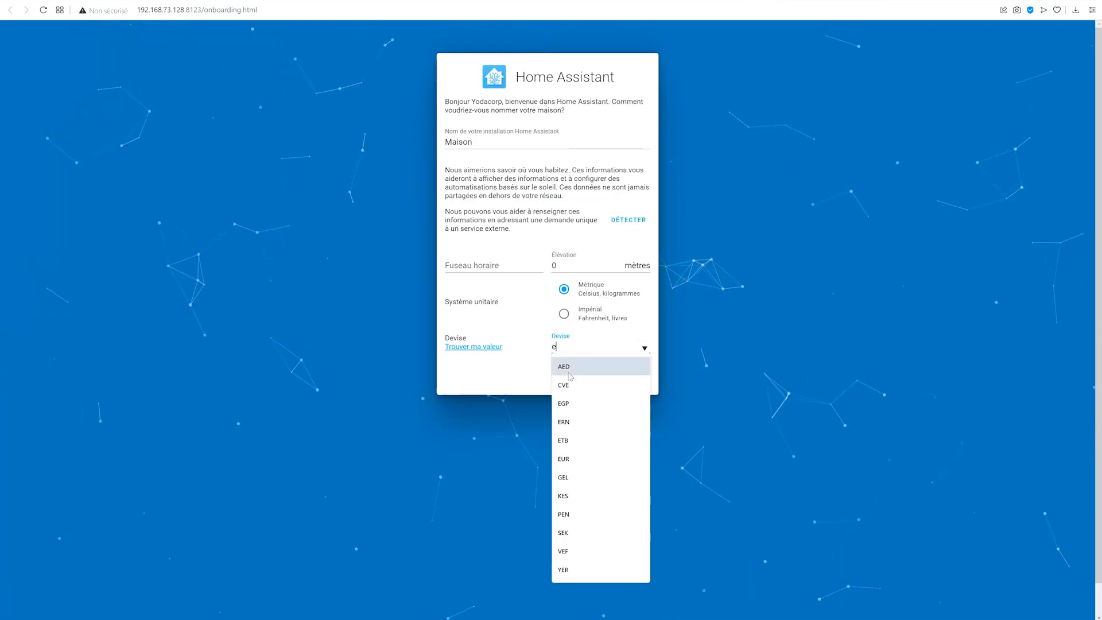
{"action": "left_click", "coordinate": [571, 459]}
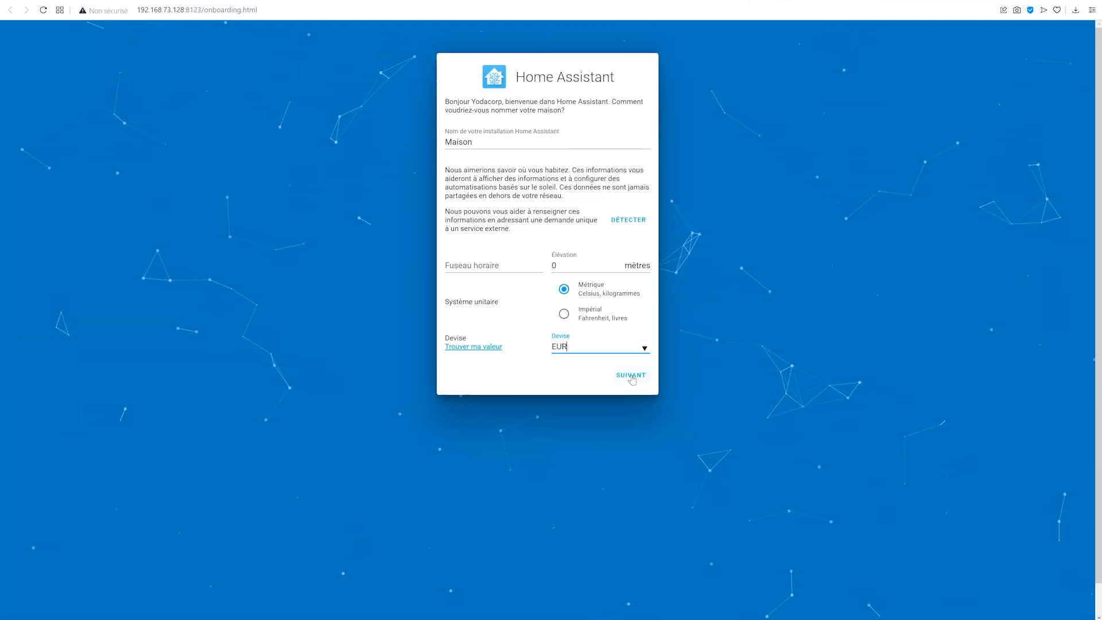
{"action": "left_click", "coordinate": [619, 221]}
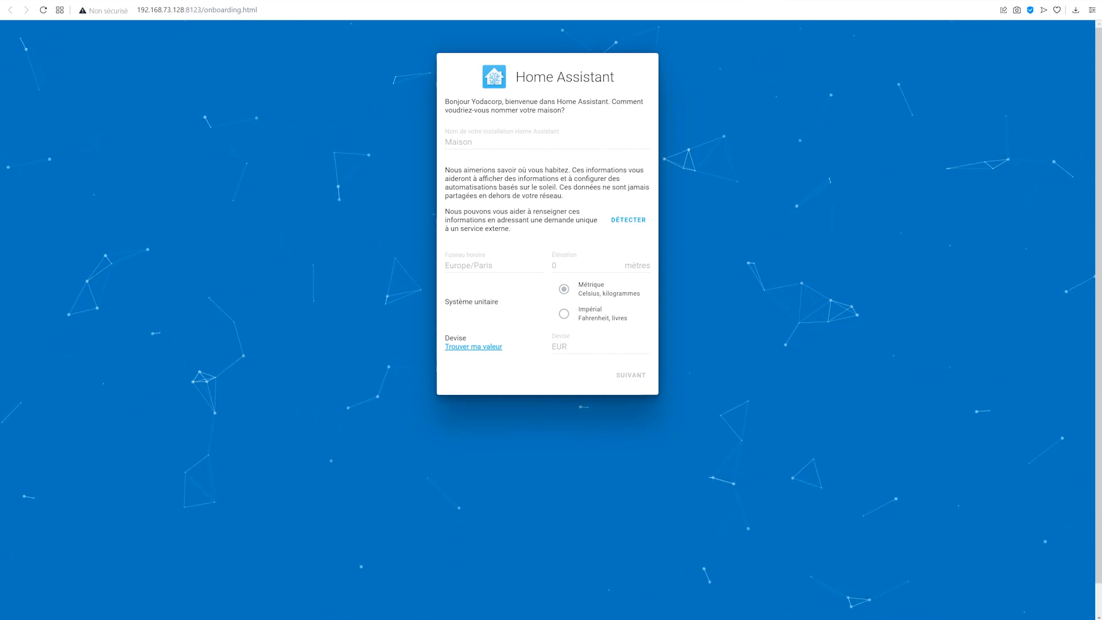
Enable sharing of basic analytics, usage, statistical data and diagnostics, and continue to the integrations.
{"action": "left_click", "coordinate": [639, 159]}
{"action": "left_click", "coordinate": [639, 196]}
{"action": "left_click", "coordinate": [640, 233]}
{"action": "left_click", "coordinate": [639, 273]}
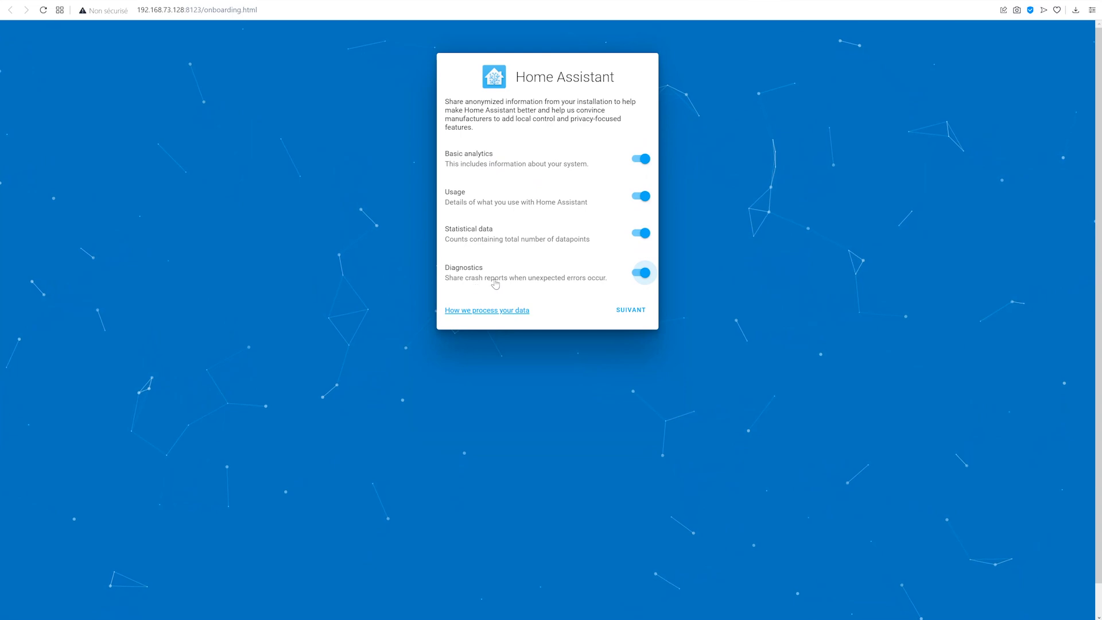
{"action": "left_click", "coordinate": [621, 313]}
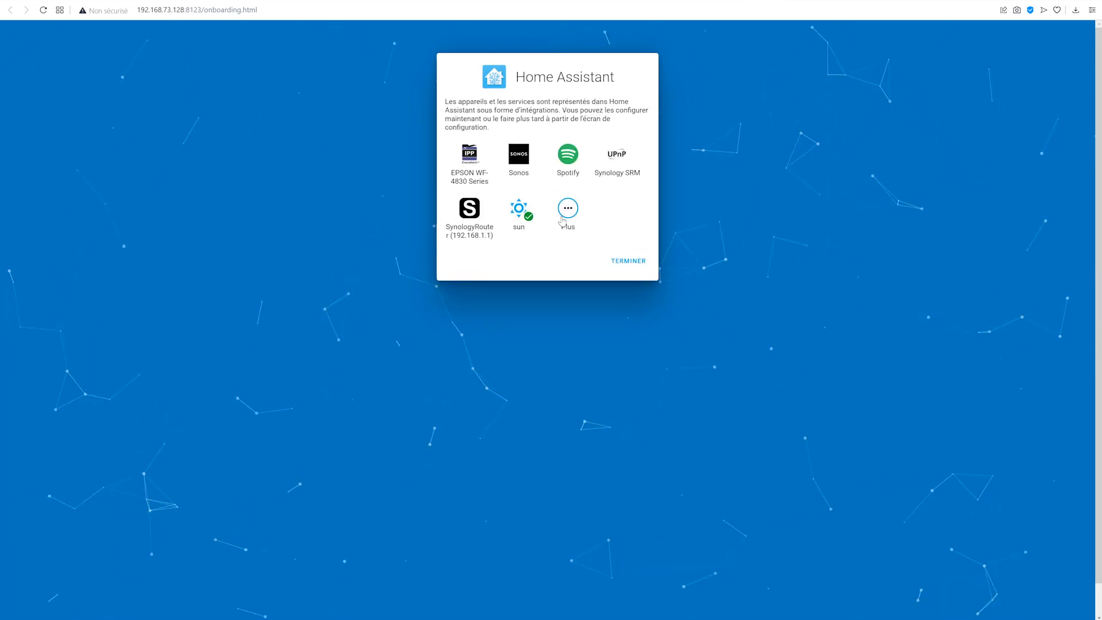
Browse the list of additional integrations available for configuration and close it.
{"action": "left_click", "coordinate": [565, 215]}
{"action": "scroll", "coordinate": [543, 319], "scroll_direction": "down", "scroll_amount": 10}
{"action": "scroll", "coordinate": [544, 321], "scroll_direction": "down", "scroll_amount": 12}
{"action": "scroll", "coordinate": [505, 325], "scroll_direction": "down", "scroll_amount": 20}
{"action": "left_click_drag", "start_coordinate": [675, 268], "coordinate": [662, 444]}
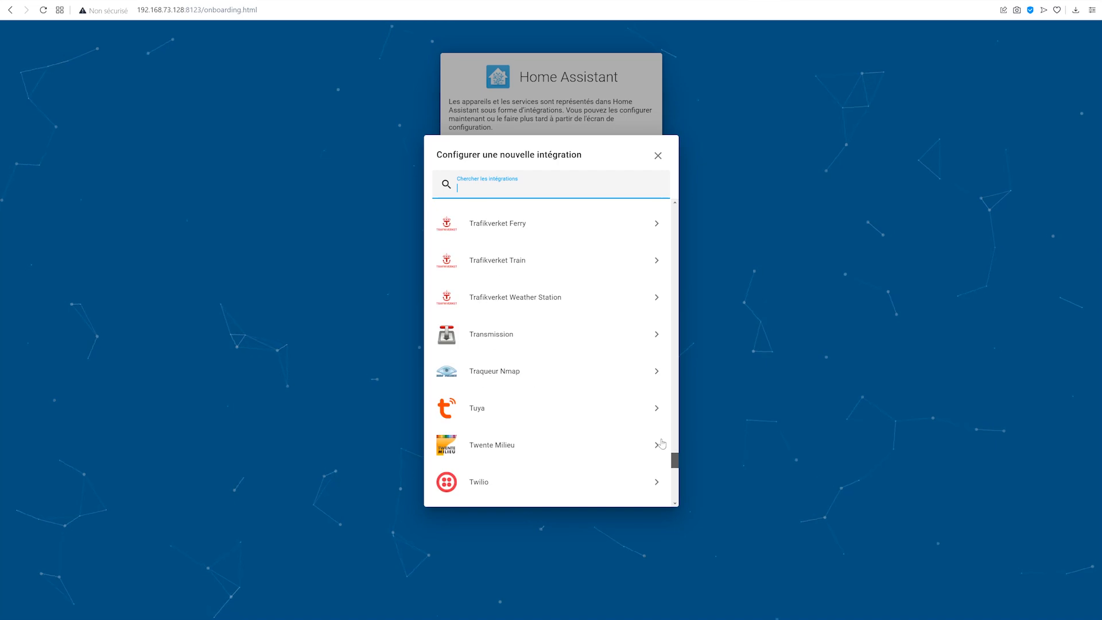
{"action": "left_click", "coordinate": [651, 161]}
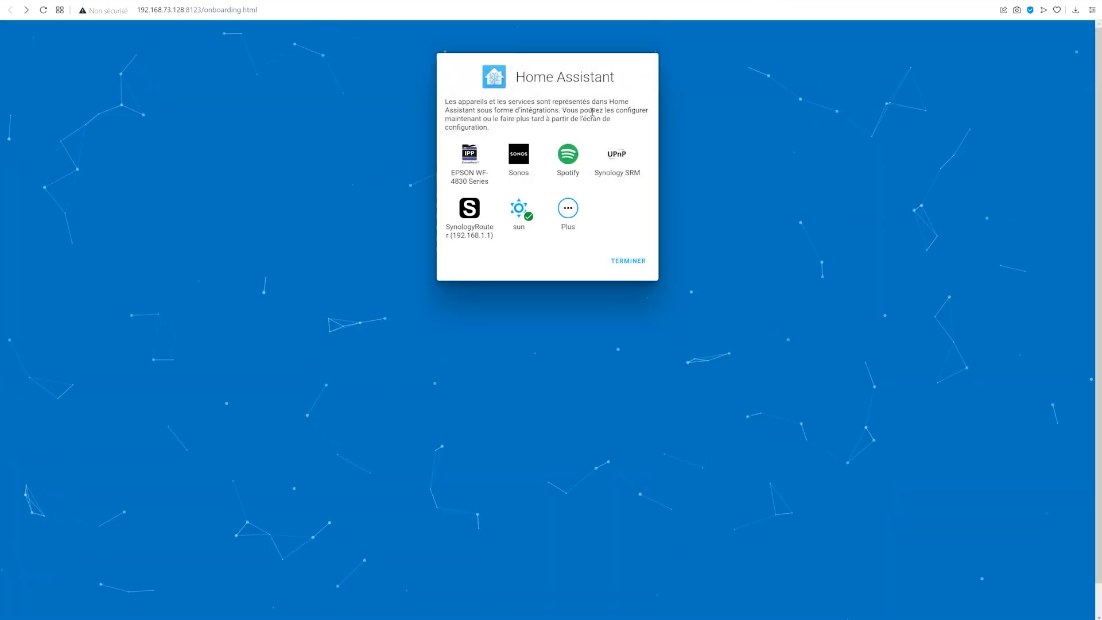
Configure the EPSON WF-4830 Series printer integration and assign the printer to a new room named Bureau.
{"action": "left_click", "coordinate": [466, 165]}
{"action": "left_click", "coordinate": [654, 345]}
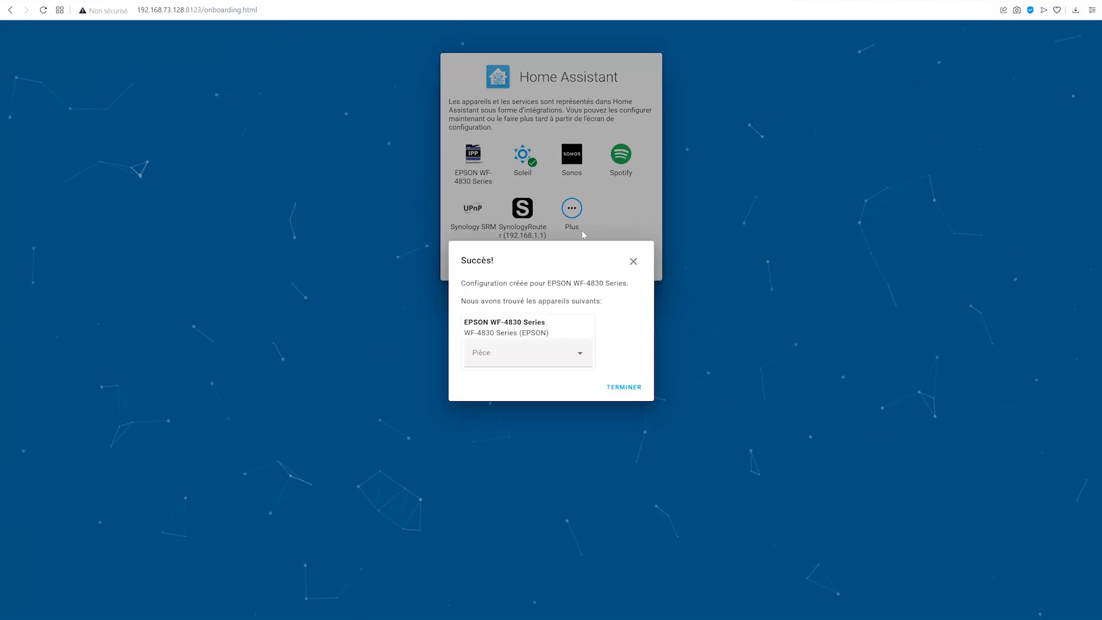
{"action": "left_click", "coordinate": [554, 354]}
{"action": "left_click", "coordinate": [531, 453]}
{"action": "type", "text": "Bureau"}
{"action": "left_click", "coordinate": [630, 366]}
{"action": "left_click", "coordinate": [629, 385]}
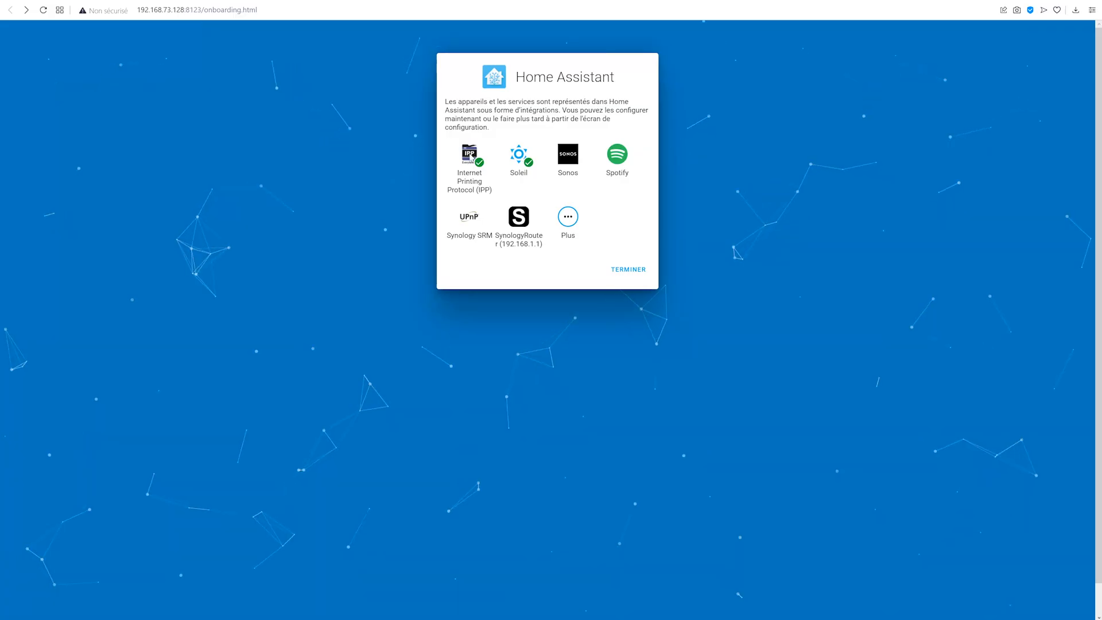
Configure the Sonos integration and assign a room to the detected device.
{"action": "left_click", "coordinate": [568, 155]}
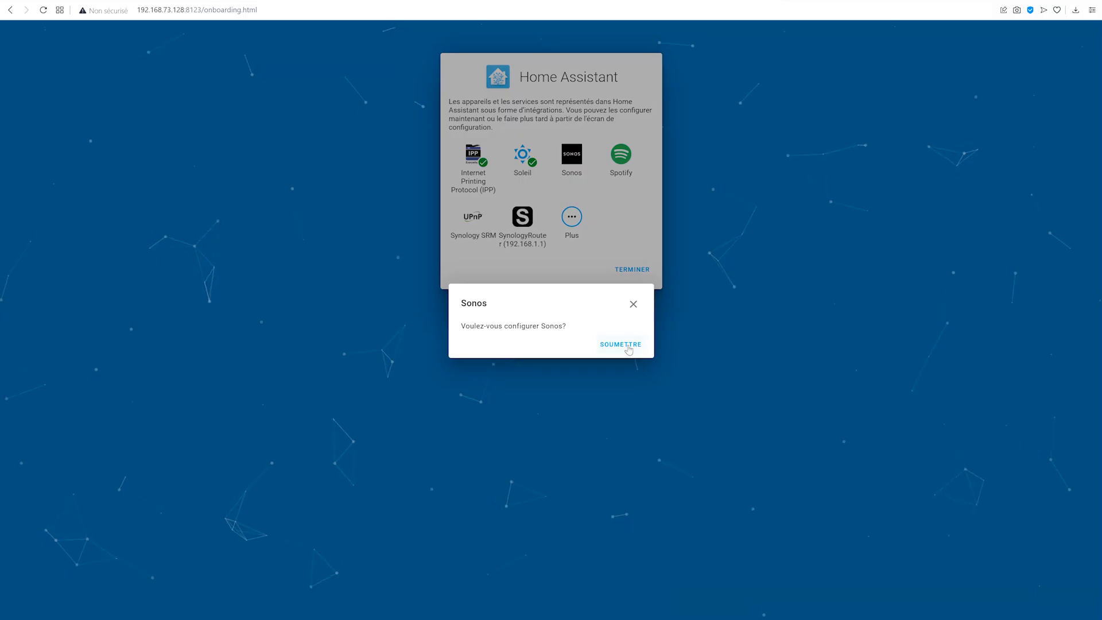
{"action": "left_click", "coordinate": [629, 347]}
{"action": "left_click", "coordinate": [540, 352]}
{"action": "left_click", "coordinate": [505, 408]}
{"action": "left_click", "coordinate": [629, 385]}
Check the Spotify integration's external site request, and configure the Synology SRM integration as a UPnP/IGD device.
{"action": "left_click", "coordinate": [617, 153]}
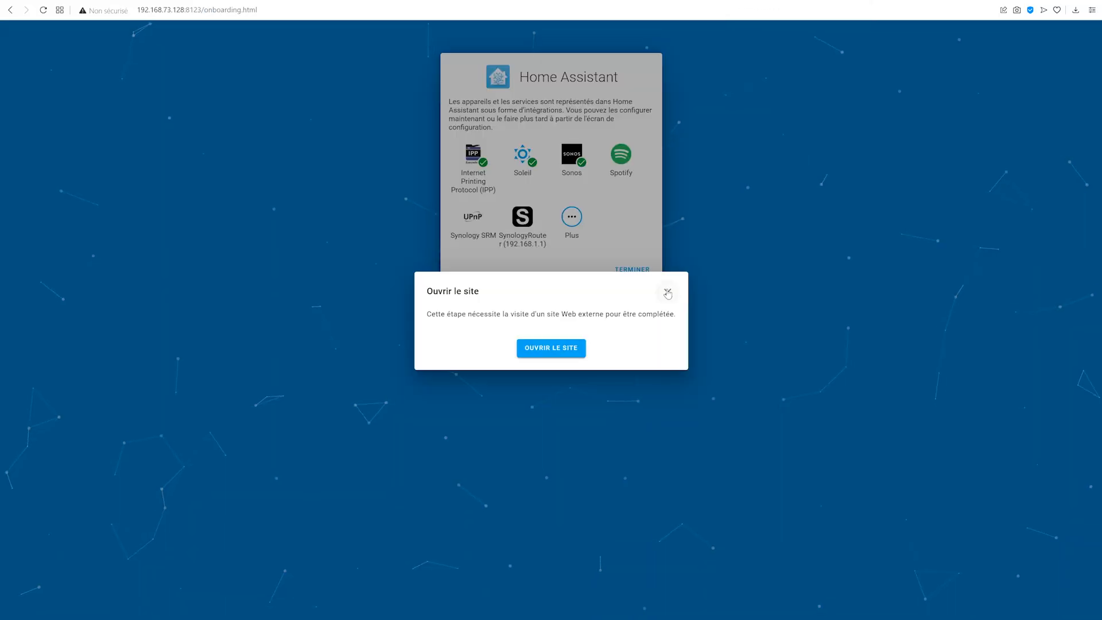
{"action": "left_click", "coordinate": [550, 347]}
{"action": "left_click", "coordinate": [473, 216]}
{"action": "left_click", "coordinate": [617, 344]}
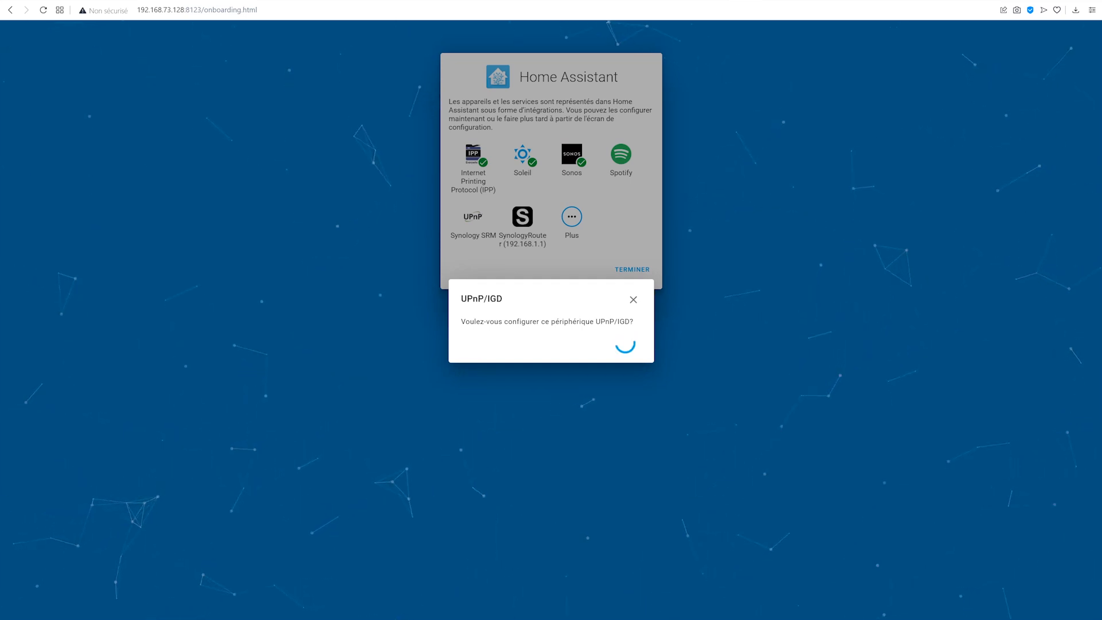
{"action": "left_click", "coordinate": [633, 299]}
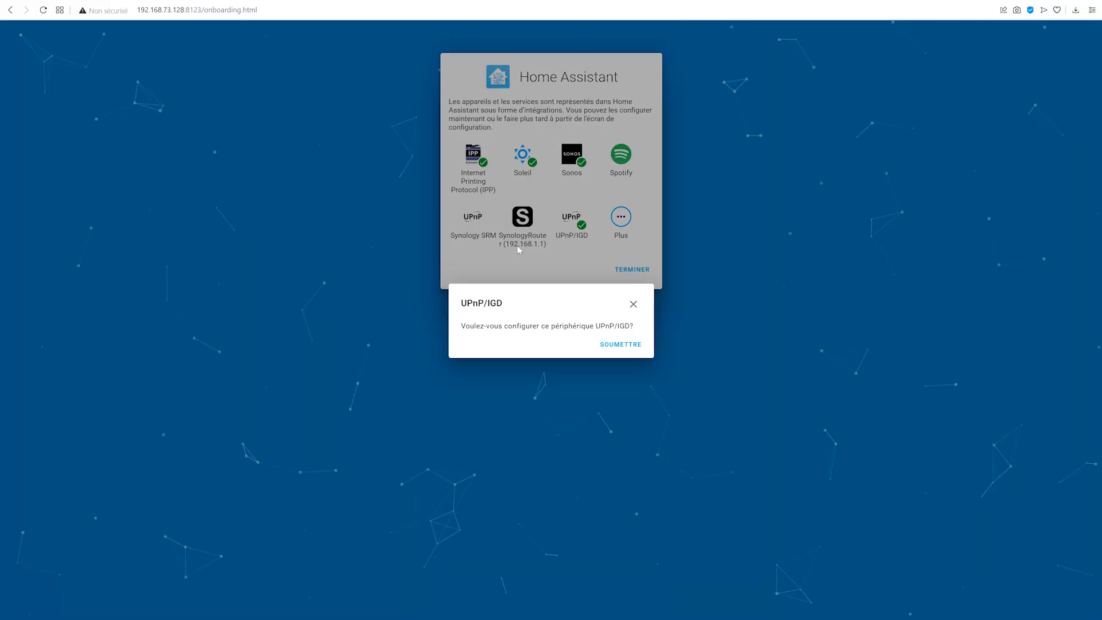
Try to configure the SynologyRouter (192.168.1.1) integration with the username Admin, the account password and port 80.
{"action": "type", "text": "min"}
{"action": "key", "text": "Tab"}
{"action": "type", "text": "••"}
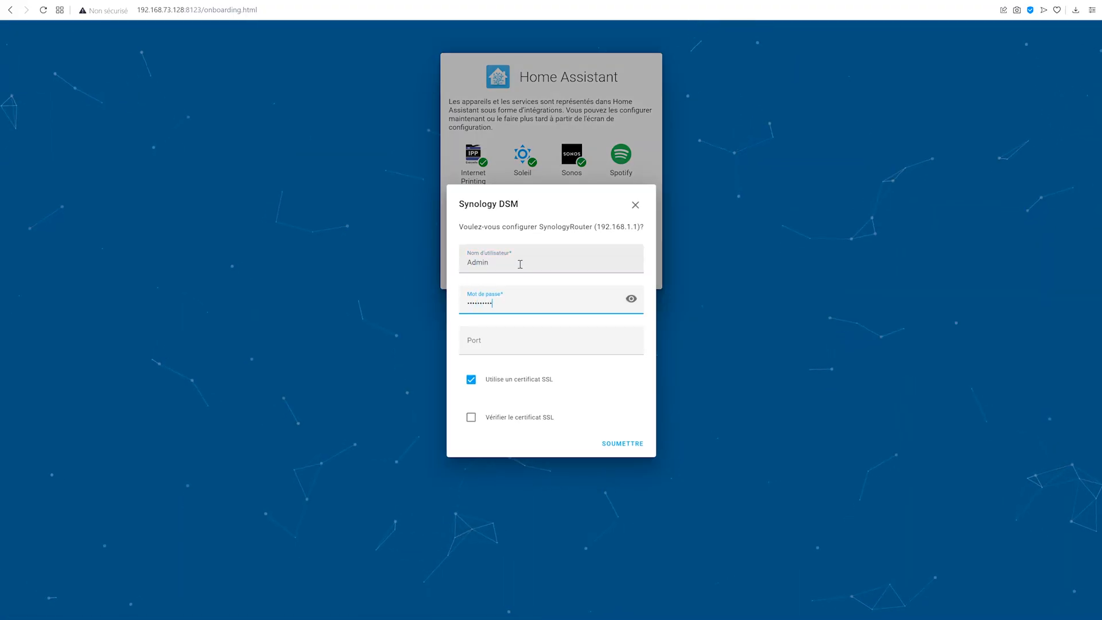
{"action": "left_click", "coordinate": [516, 343]}
{"action": "type", "text": "80"}
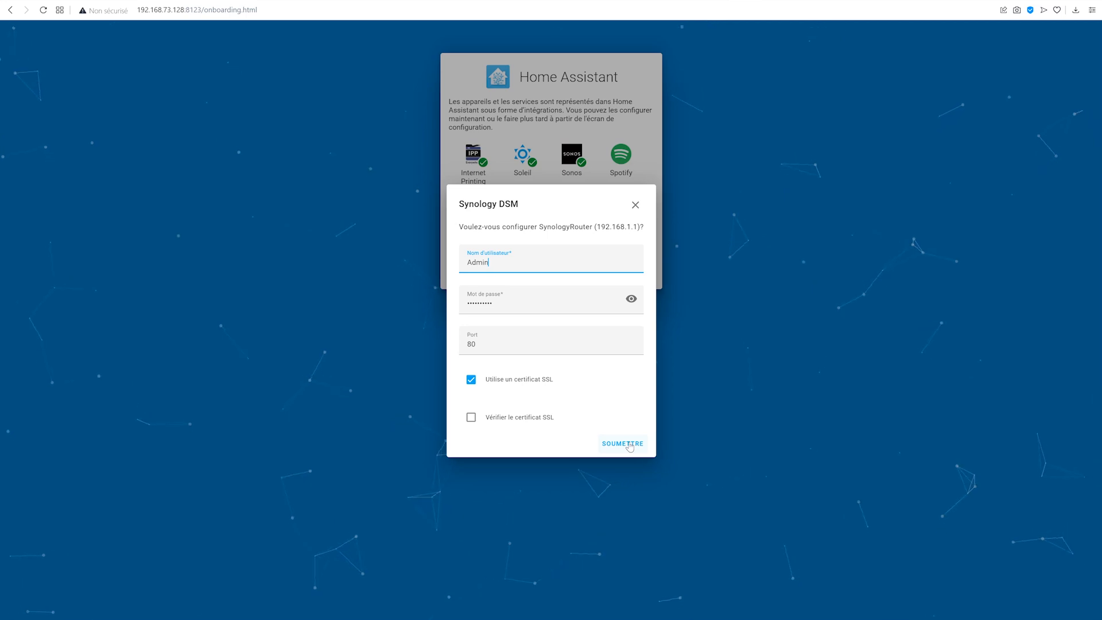
{"action": "left_click_drag", "start_coordinate": [513, 375], "coordinate": [517, 375]}
{"action": "left_click", "coordinate": [621, 444]}
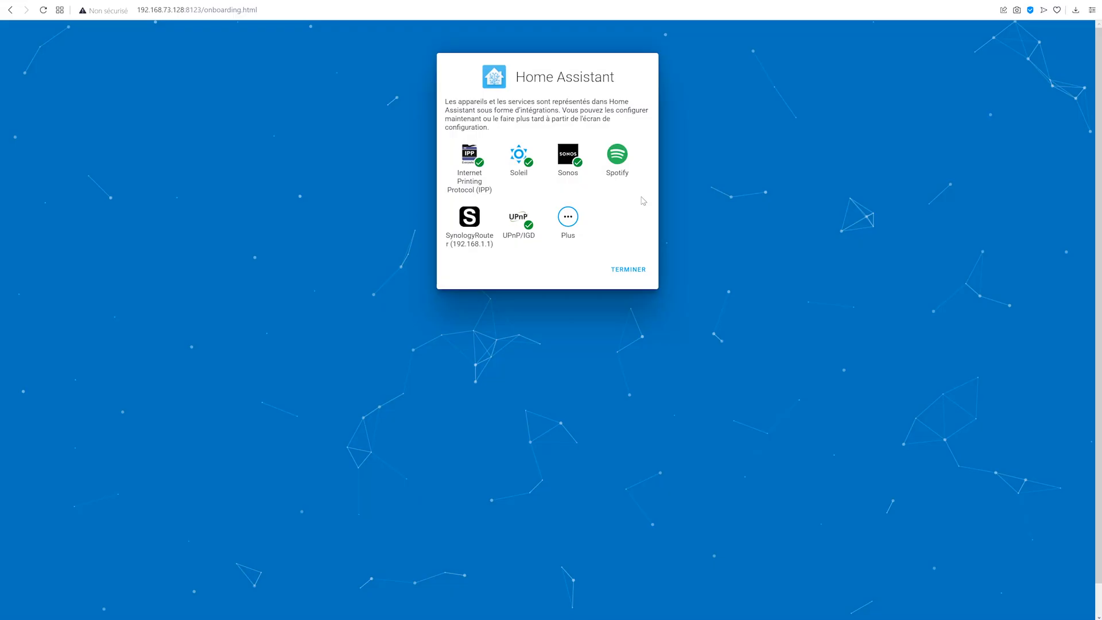
Finish the Home Assistant onboarding, and view the details and history of the Maison weather entity on the dashboard.
{"action": "left_click", "coordinate": [634, 268]}
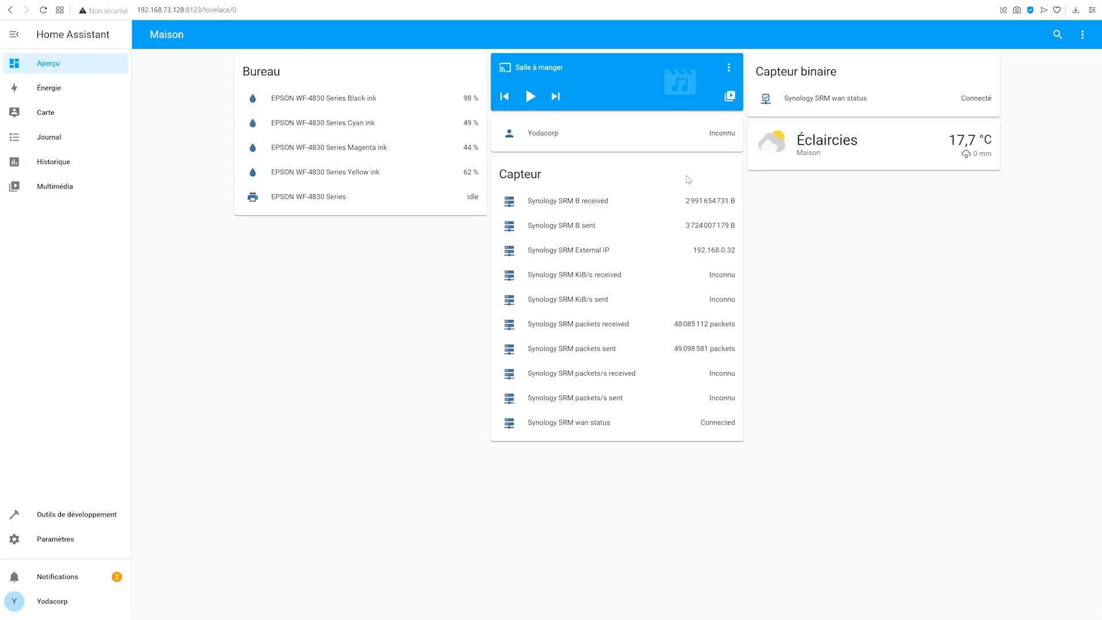
{"action": "left_click", "coordinate": [960, 149]}
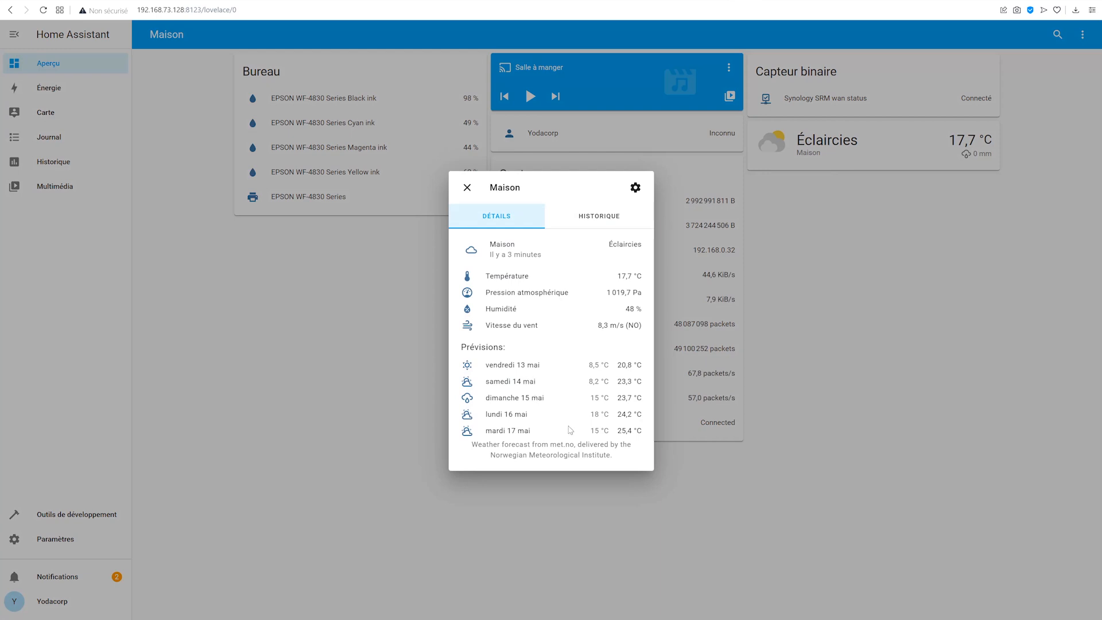
{"action": "left_click", "coordinate": [550, 225]}
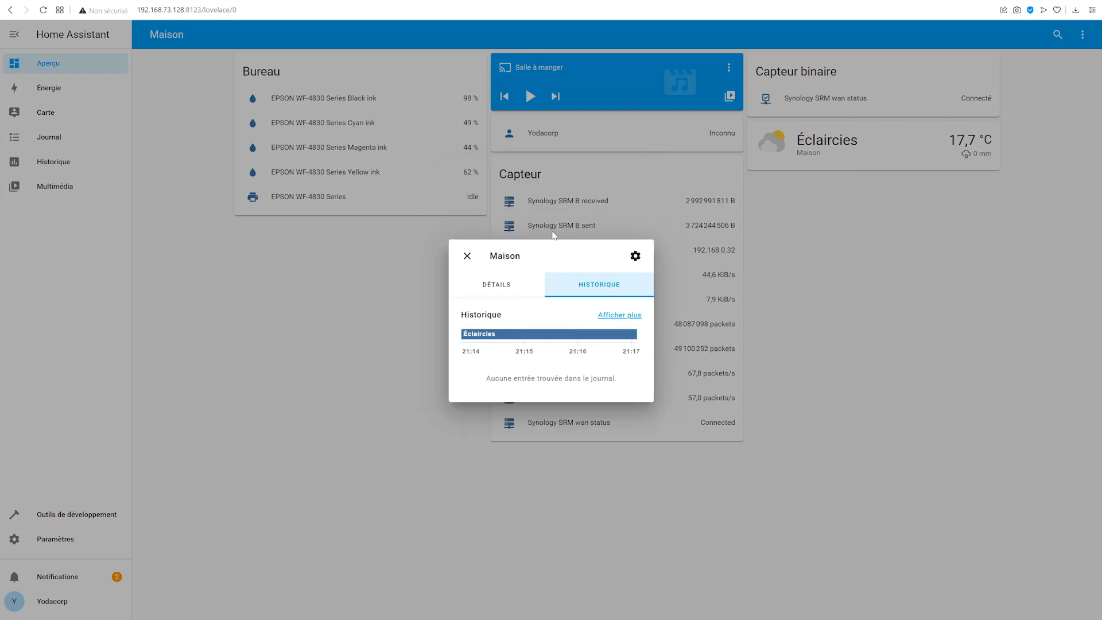
{"action": "left_click", "coordinate": [502, 286]}
Examine the Maison weather entity's settings, related items and advanced parameters, and close its dialog.
{"action": "left_click", "coordinate": [634, 188]}
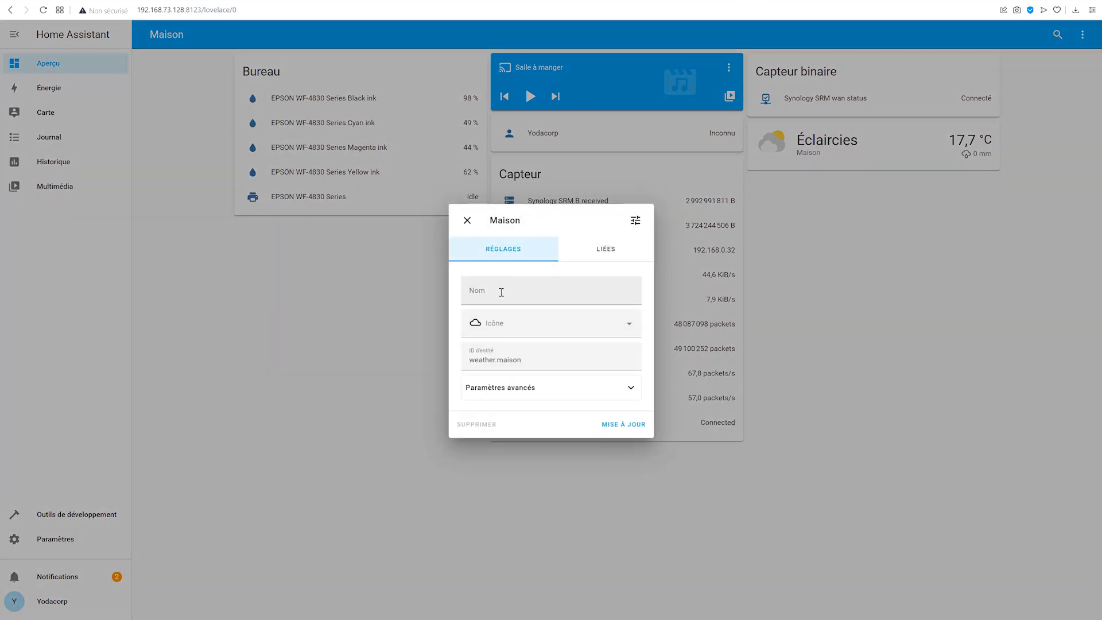
{"action": "left_click", "coordinate": [591, 250]}
{"action": "left_click", "coordinate": [503, 280]}
{"action": "left_click", "coordinate": [504, 325]}
{"action": "left_click", "coordinate": [516, 387]}
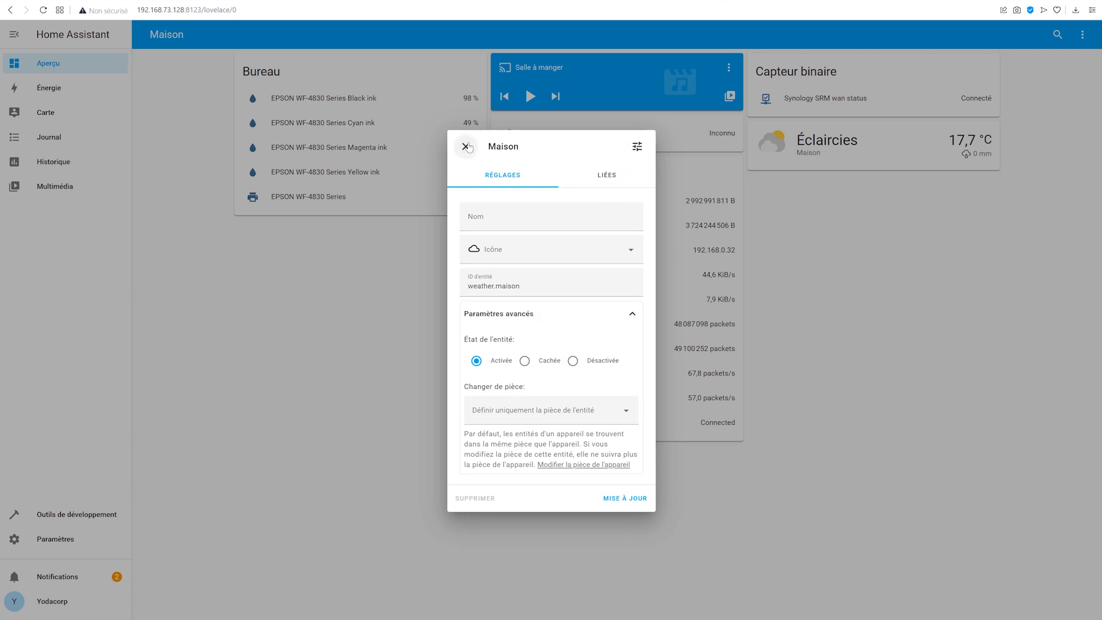
{"action": "left_click", "coordinate": [465, 147]}
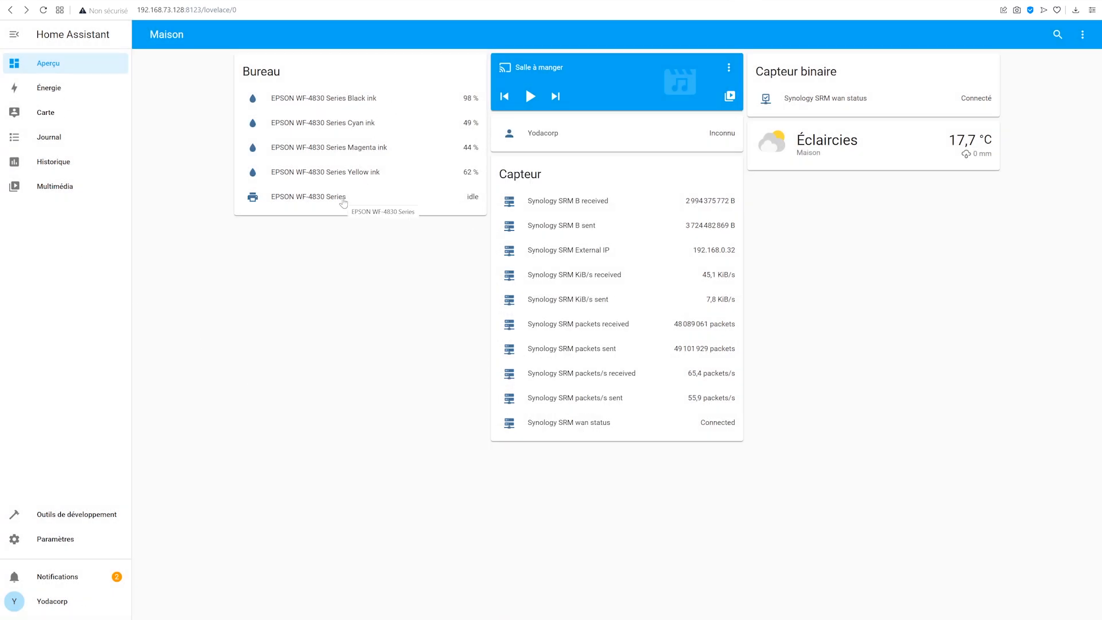
View the details of the Yodacorp person card, the Sonos media sources and the Synology SRM B received sensor.
{"action": "left_click", "coordinate": [538, 134]}
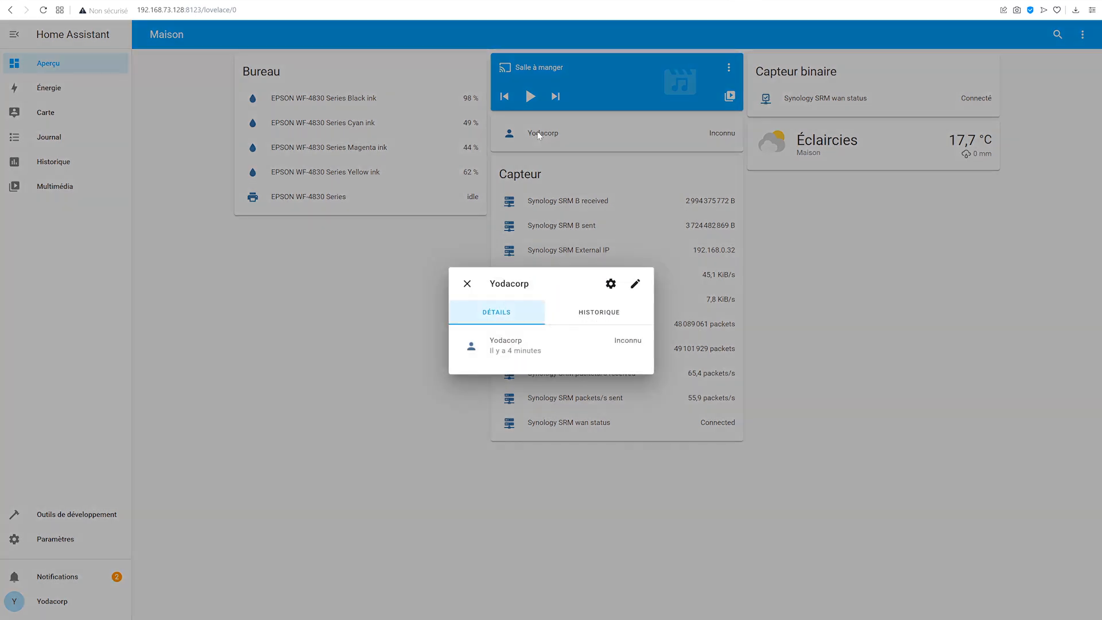
{"action": "left_click", "coordinate": [466, 284]}
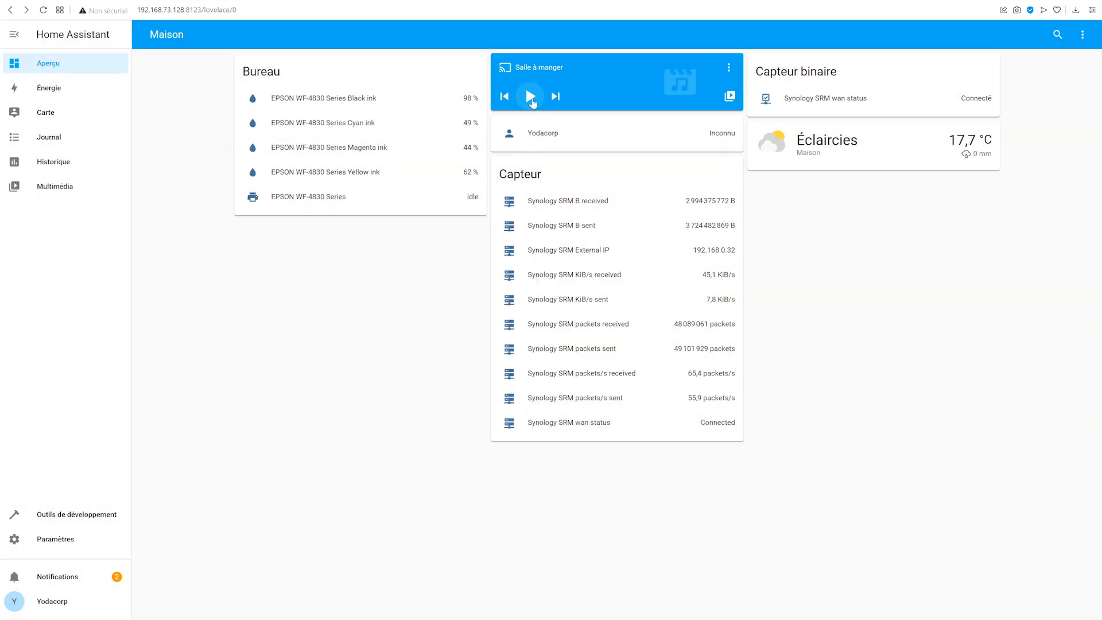
{"action": "left_click", "coordinate": [729, 97]}
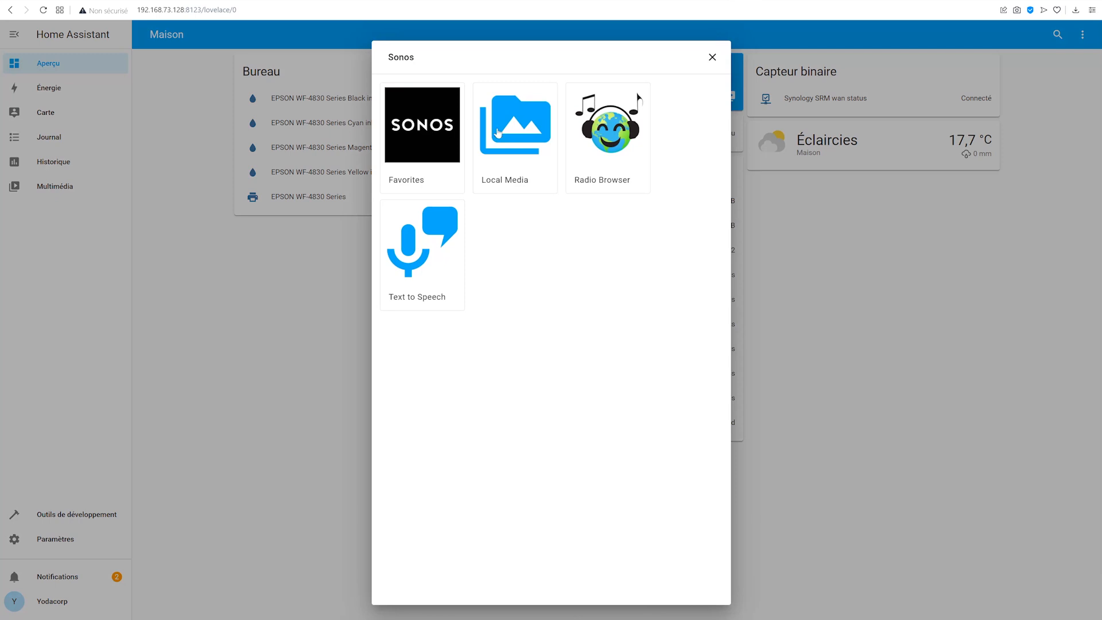
{"action": "left_click", "coordinate": [497, 133]}
{"action": "key", "text": "Escape"}
{"action": "left_click", "coordinate": [559, 202]}
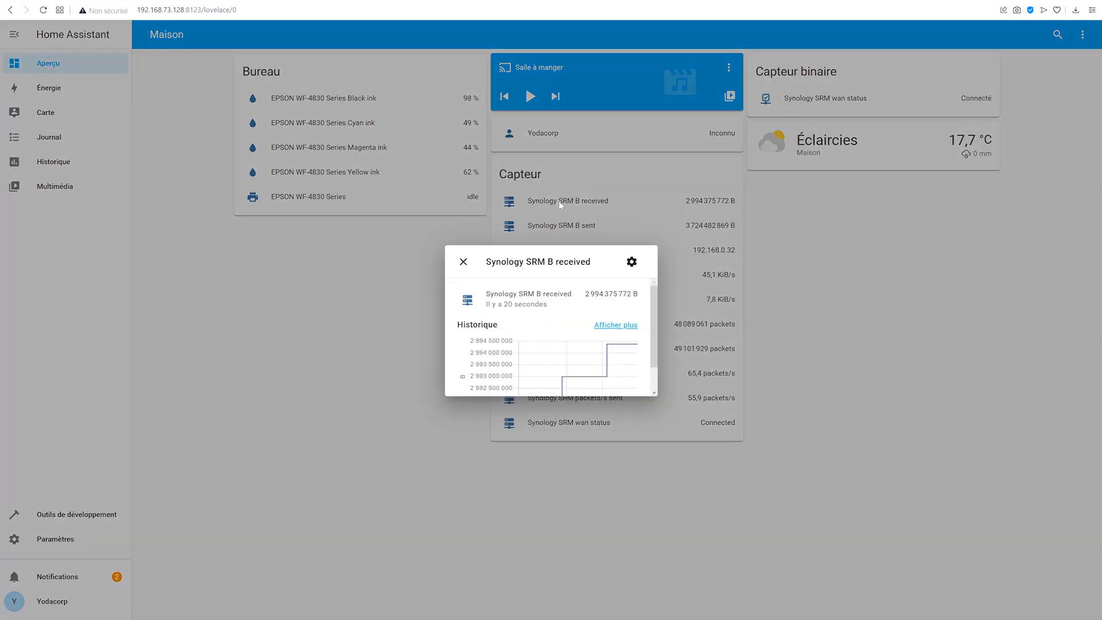
{"action": "left_click", "coordinate": [467, 237]}
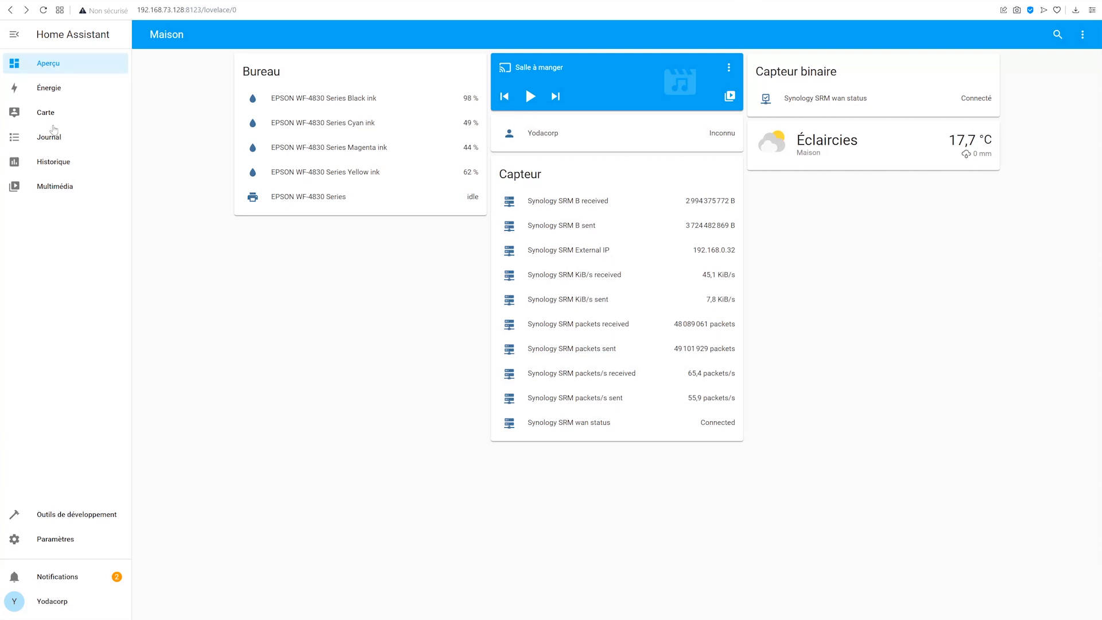
Look at the Énergie configuration page and the home's location on the Carte page.
{"action": "left_click", "coordinate": [51, 96]}
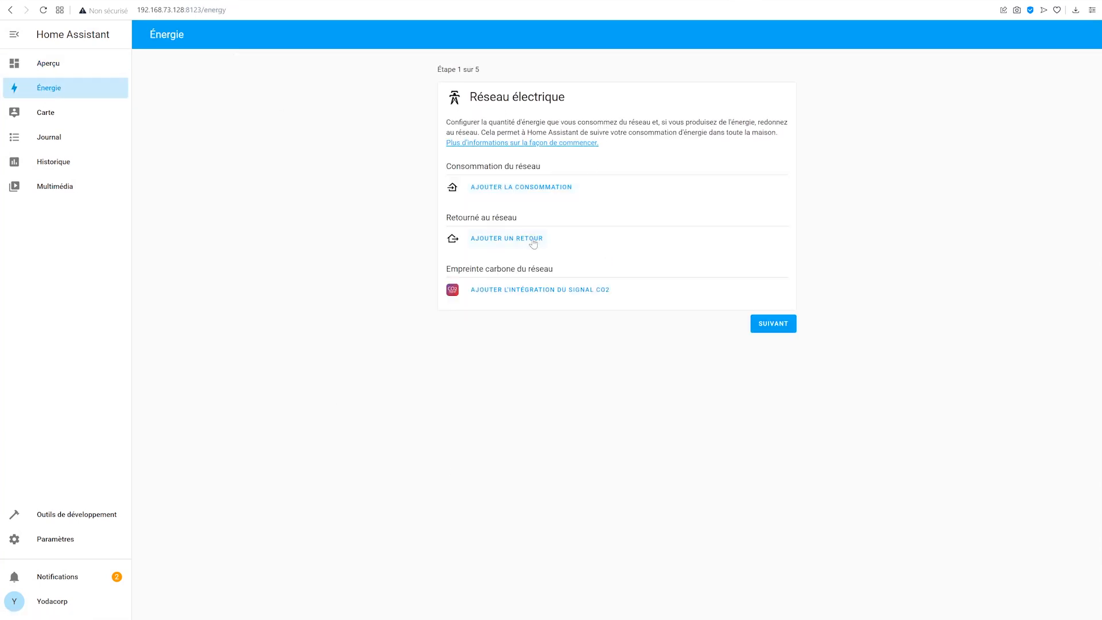
{"action": "left_click", "coordinate": [46, 112]}
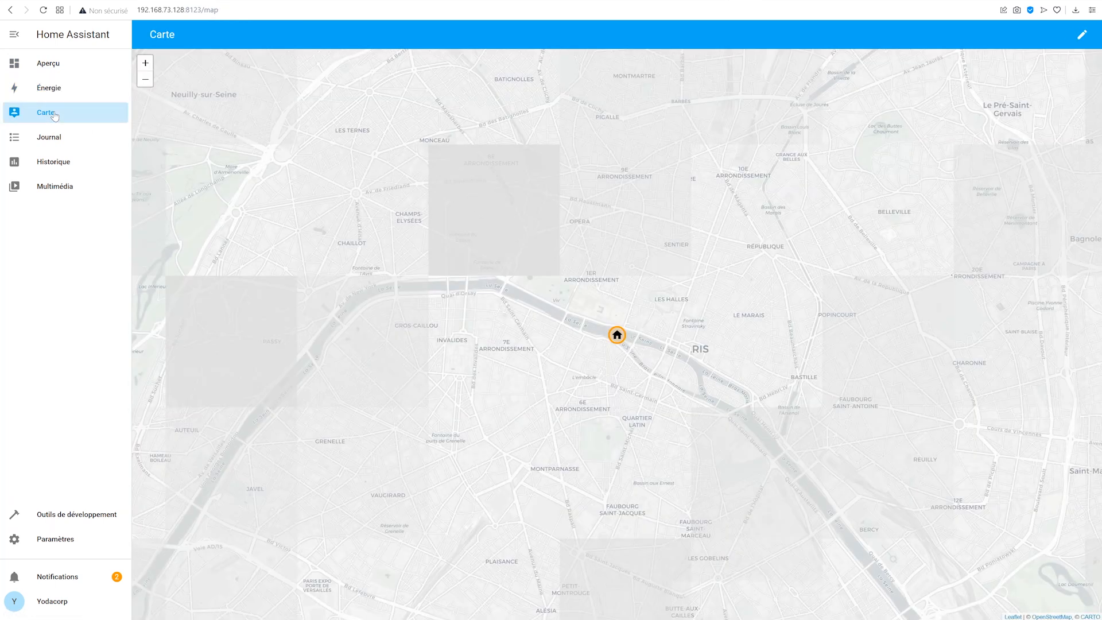
Widen the map view around the home, and examine the Journal page and the entity timelines and graphs on the Historique page.
{"action": "scroll", "coordinate": [580, 336], "scroll_direction": "down", "scroll_amount": 3}
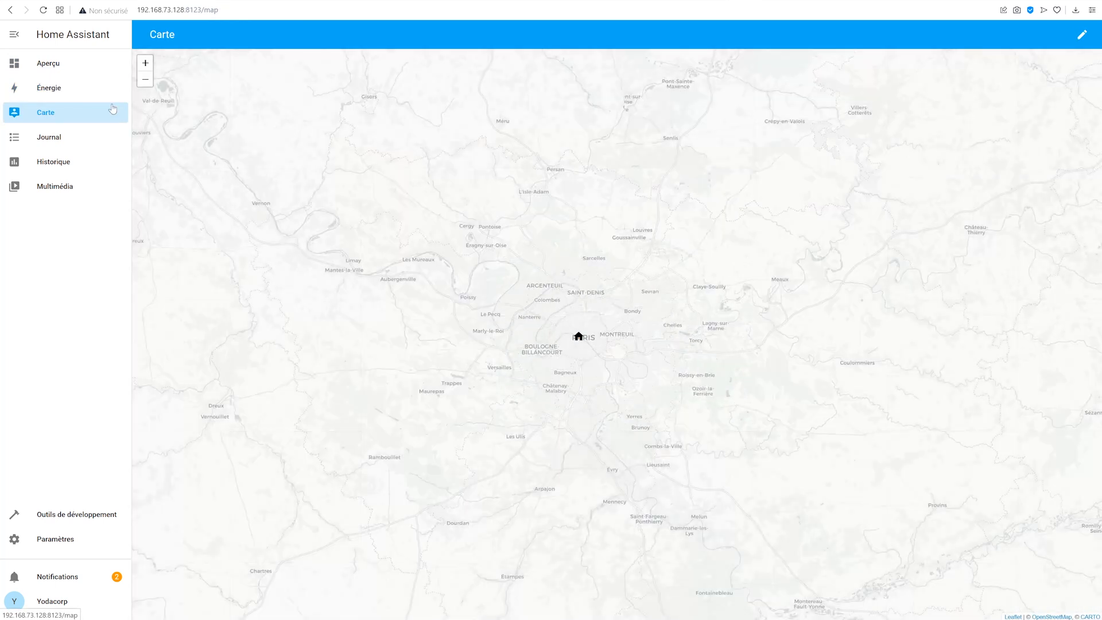
{"action": "left_click", "coordinate": [48, 63]}
{"action": "left_click", "coordinate": [48, 88]}
{"action": "left_click", "coordinate": [52, 137]}
{"action": "left_click", "coordinate": [57, 166]}
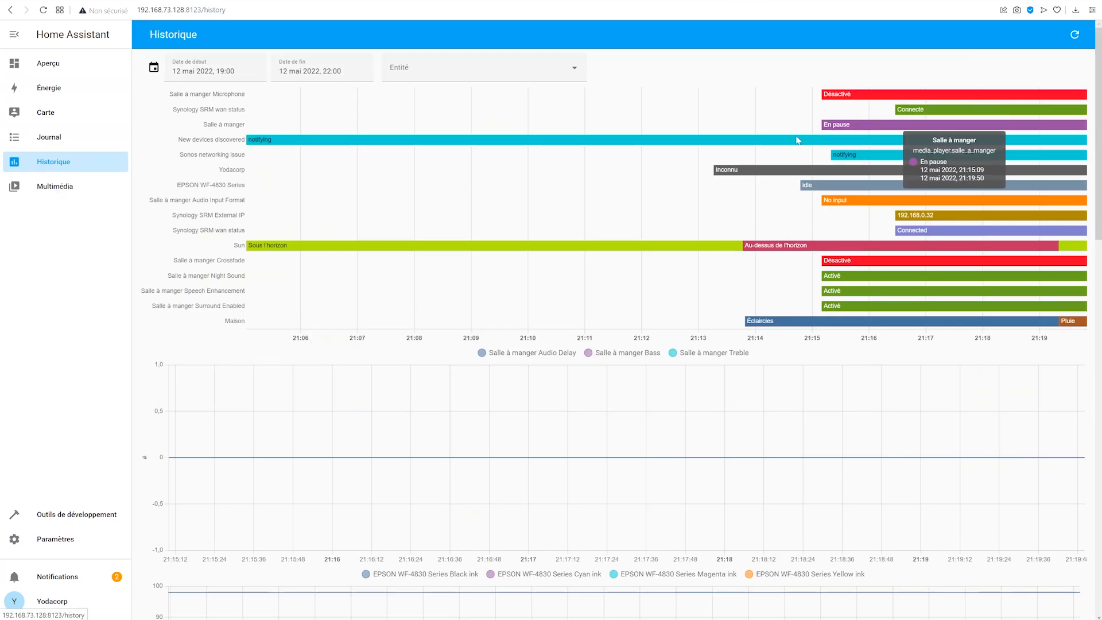
{"action": "scroll", "coordinate": [721, 337], "scroll_direction": "down", "scroll_amount": 13}
{"action": "scroll", "coordinate": [693, 329], "scroll_direction": "down", "scroll_amount": 4}
{"action": "scroll", "coordinate": [691, 319], "scroll_direction": "up", "scroll_amount": 17}
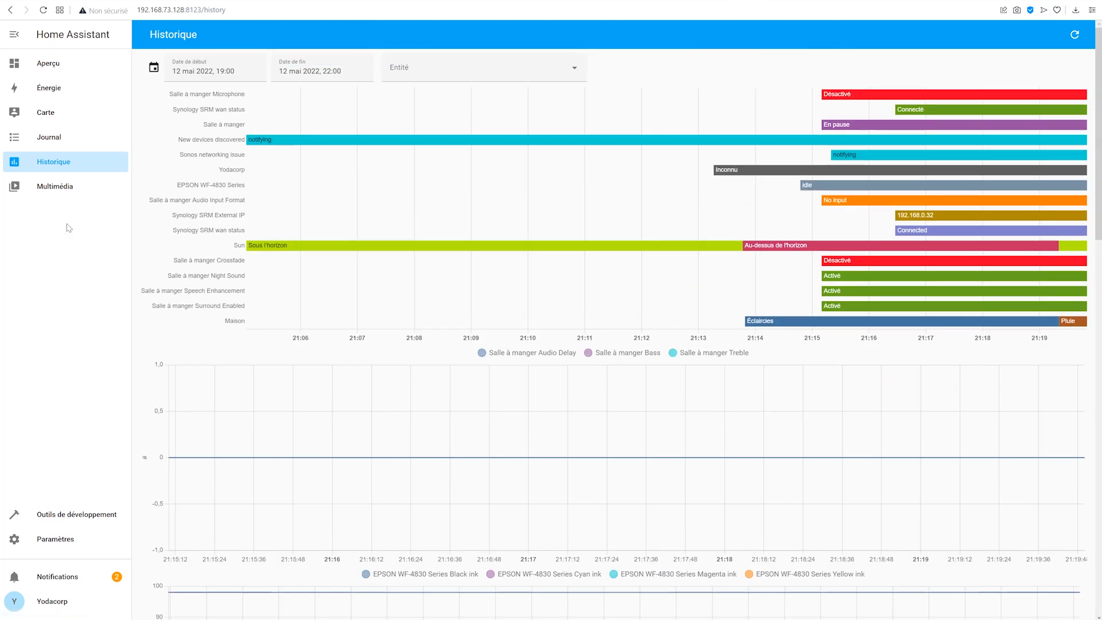
View the available media sources on the Multimédia page and the list of entity states in Outils de développement.
{"action": "left_click", "coordinate": [72, 189]}
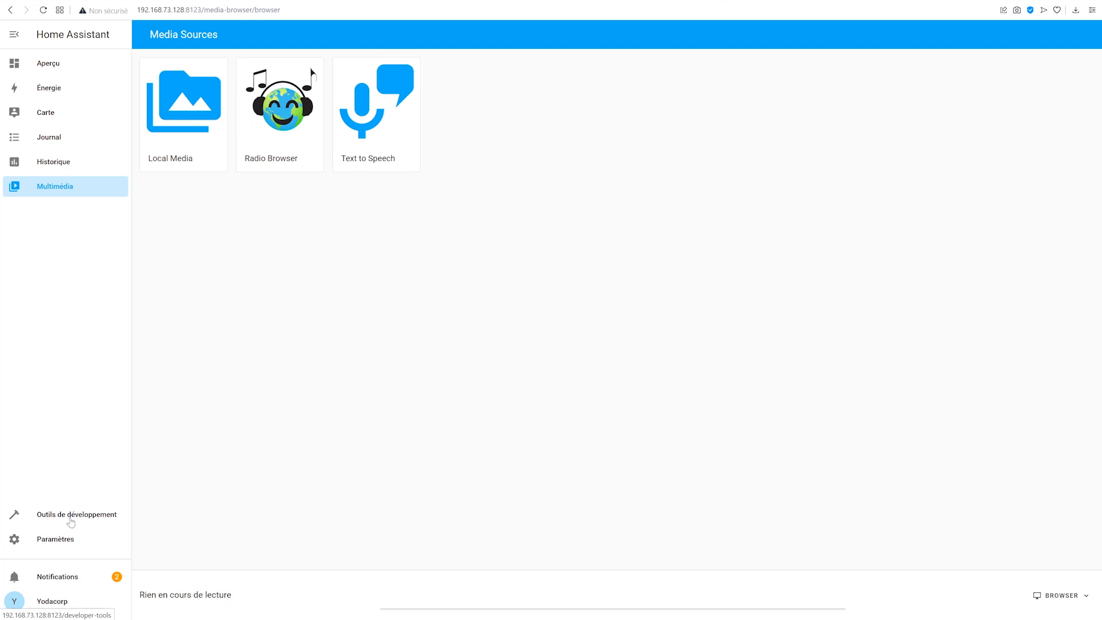
{"action": "left_click", "coordinate": [72, 516]}
{"action": "scroll", "coordinate": [250, 311], "scroll_direction": "down", "scroll_amount": 10}
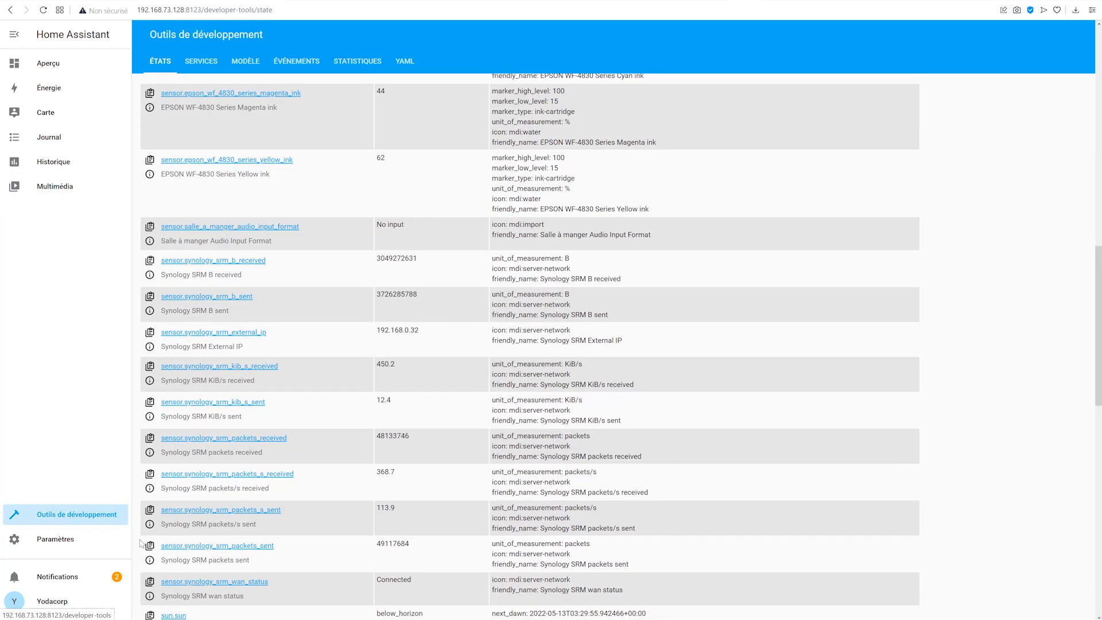
Look at the pending notifications, close them and return to the Aperçu dashboard.
{"action": "left_click", "coordinate": [81, 575]}
{"action": "left_click", "coordinate": [129, 279]}
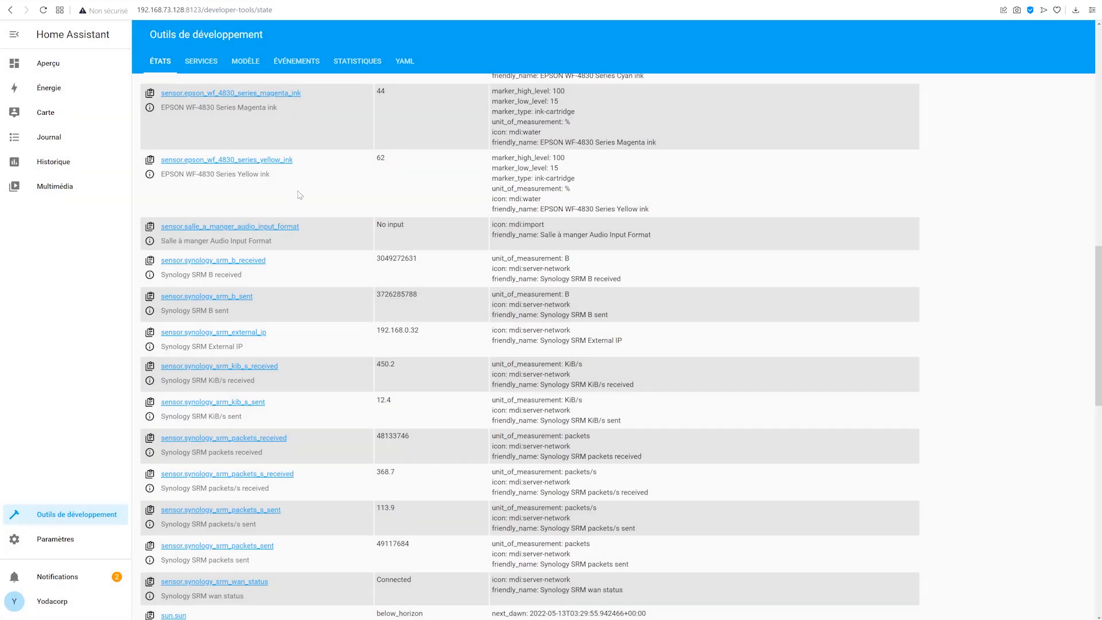
{"action": "left_click", "coordinate": [63, 64]}
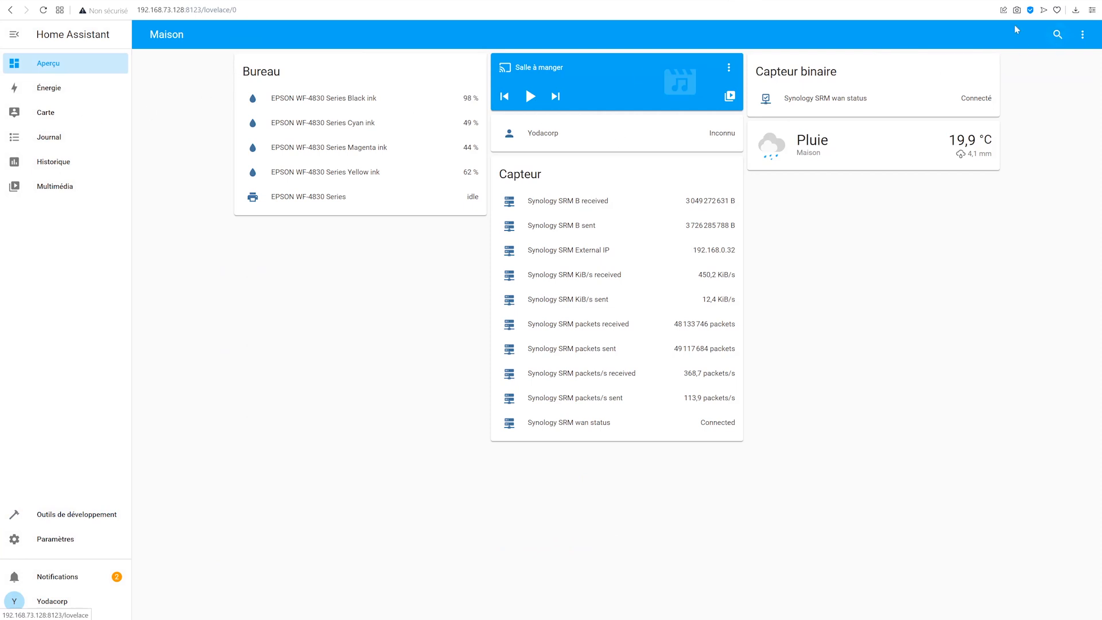
{"action": "left_click", "coordinate": [716, 1]}
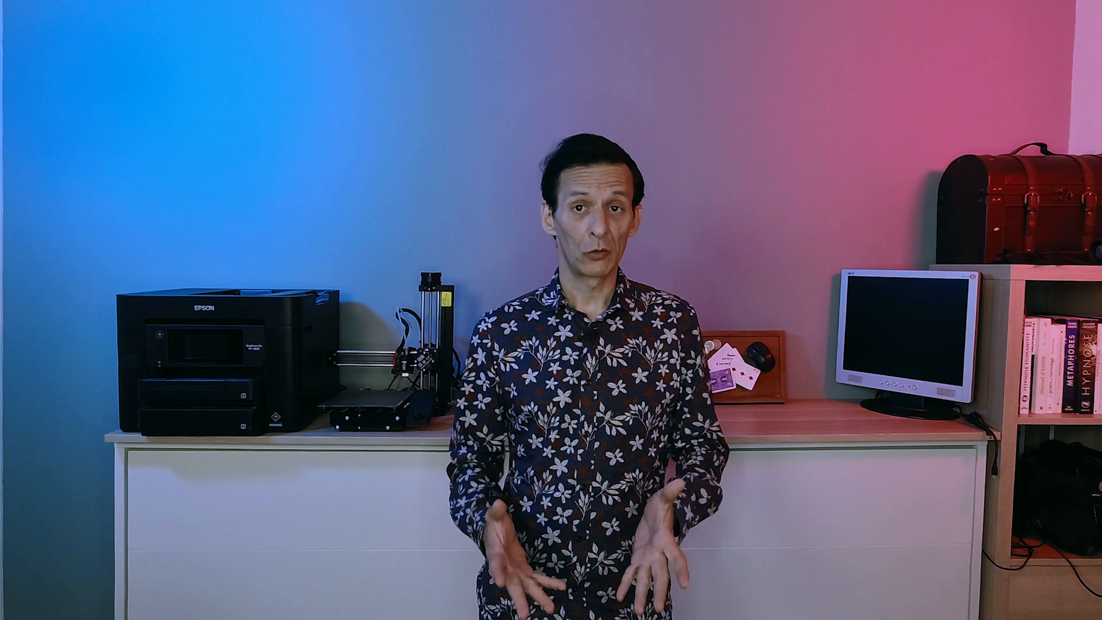